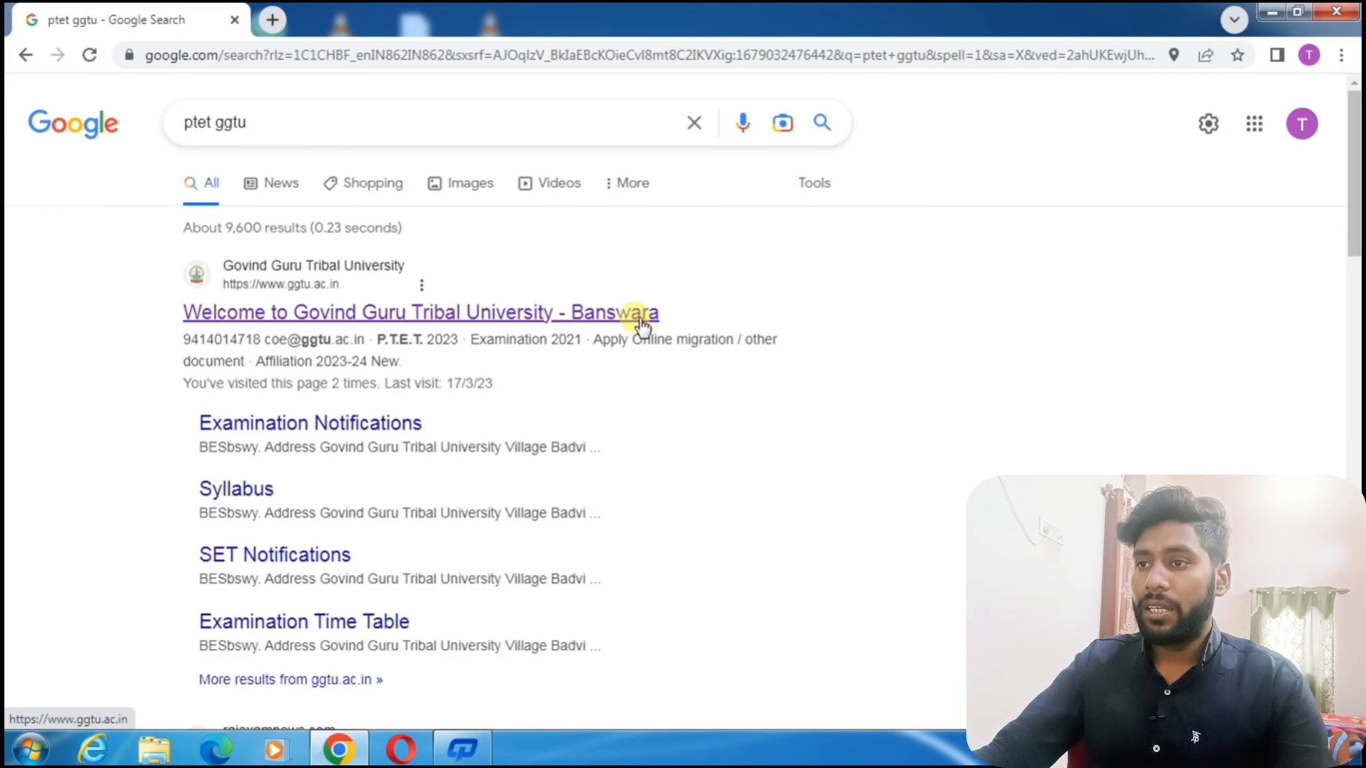
Open the 'Welcome to Govind Guru Tribal University - Banswara' result from the ptet ggtu search.
click(419, 316)
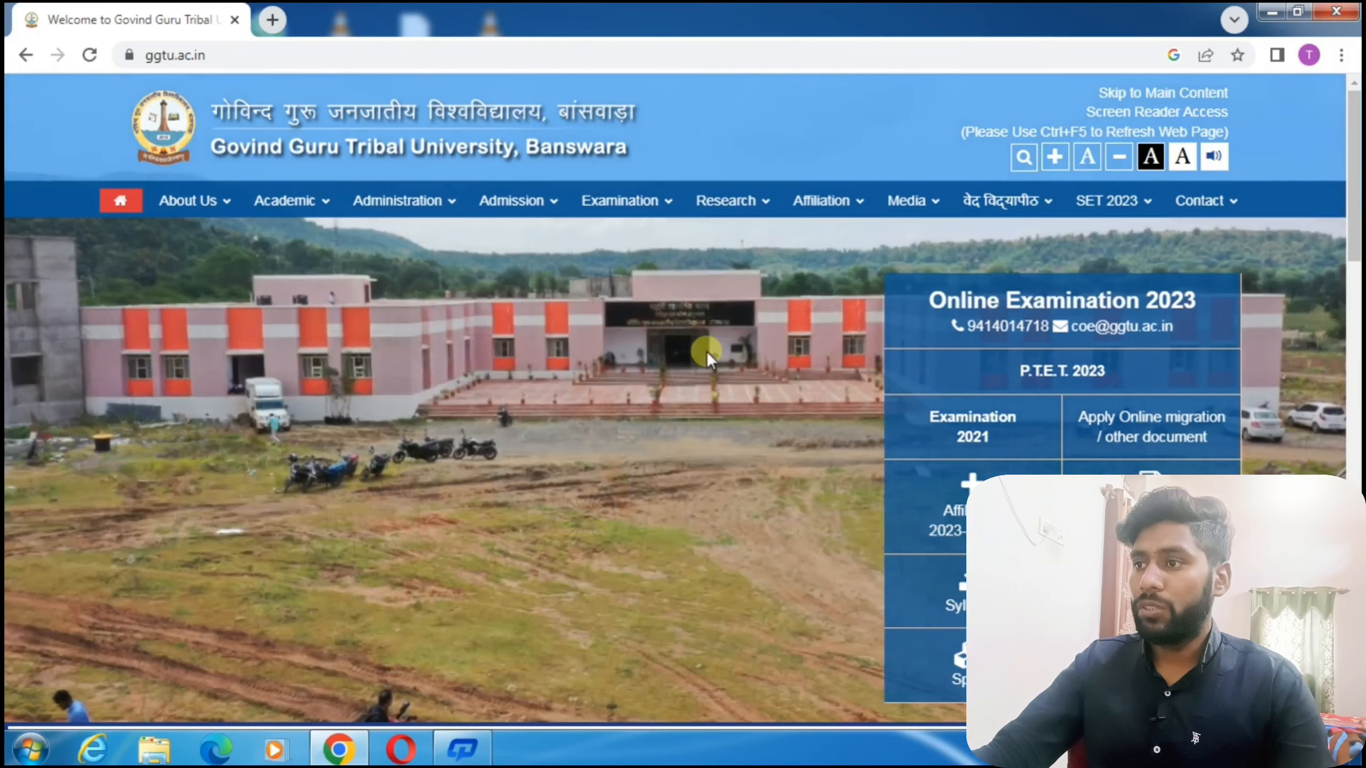
Open the P.T.E.T.-2023 examination page from the GGTU homepage in a new tab.
click(1062, 371)
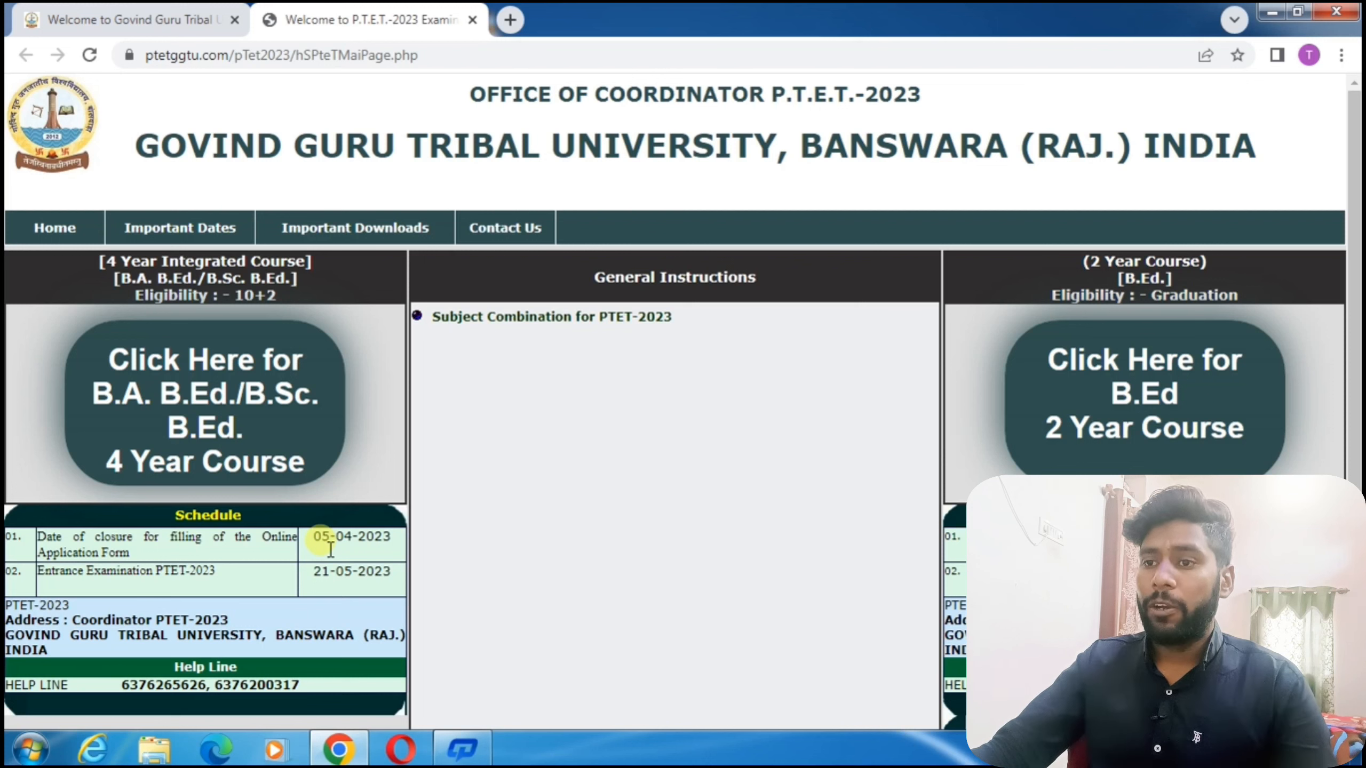
Note the 05-04-2023 closing and 21-05-2023 exam dates, then open the 2-year B.Ed application form at 110% zoom.
drag(321, 538, 376, 536)
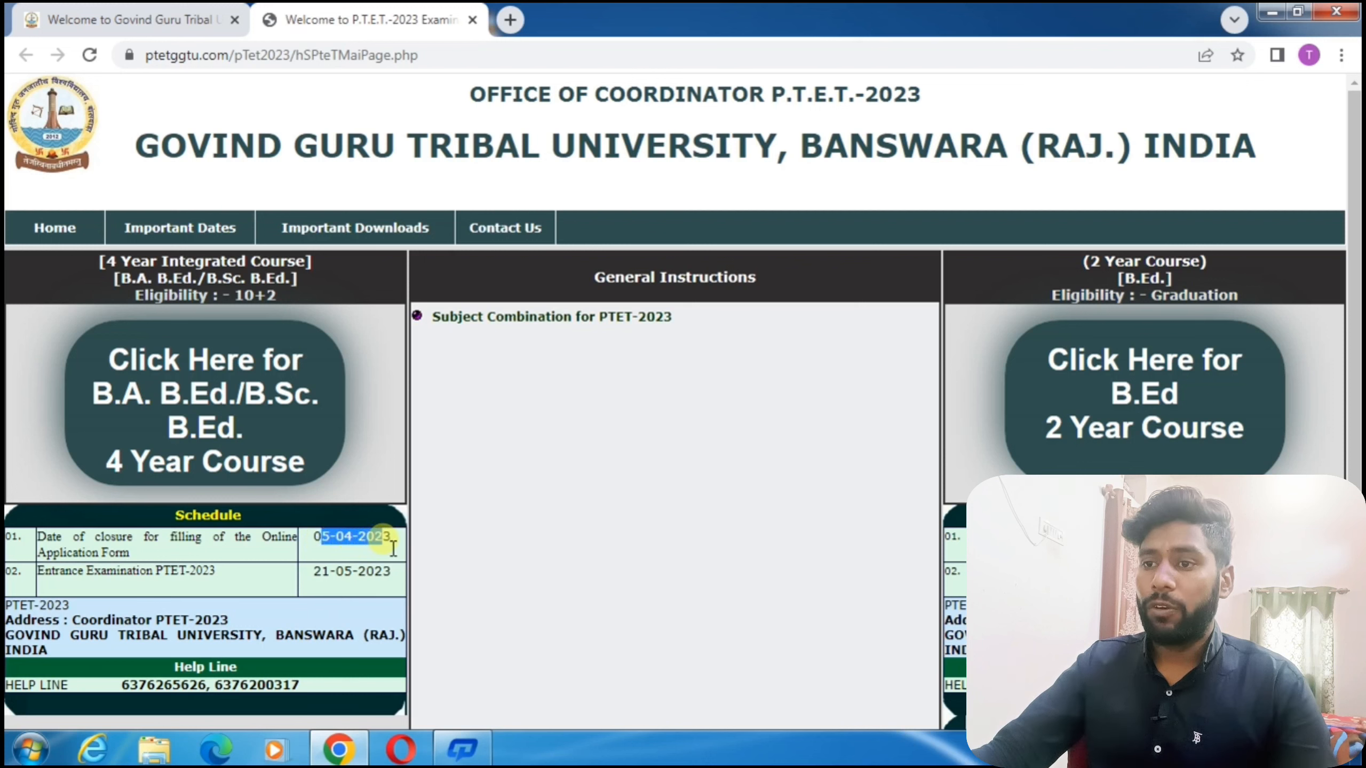
drag(321, 579, 390, 574)
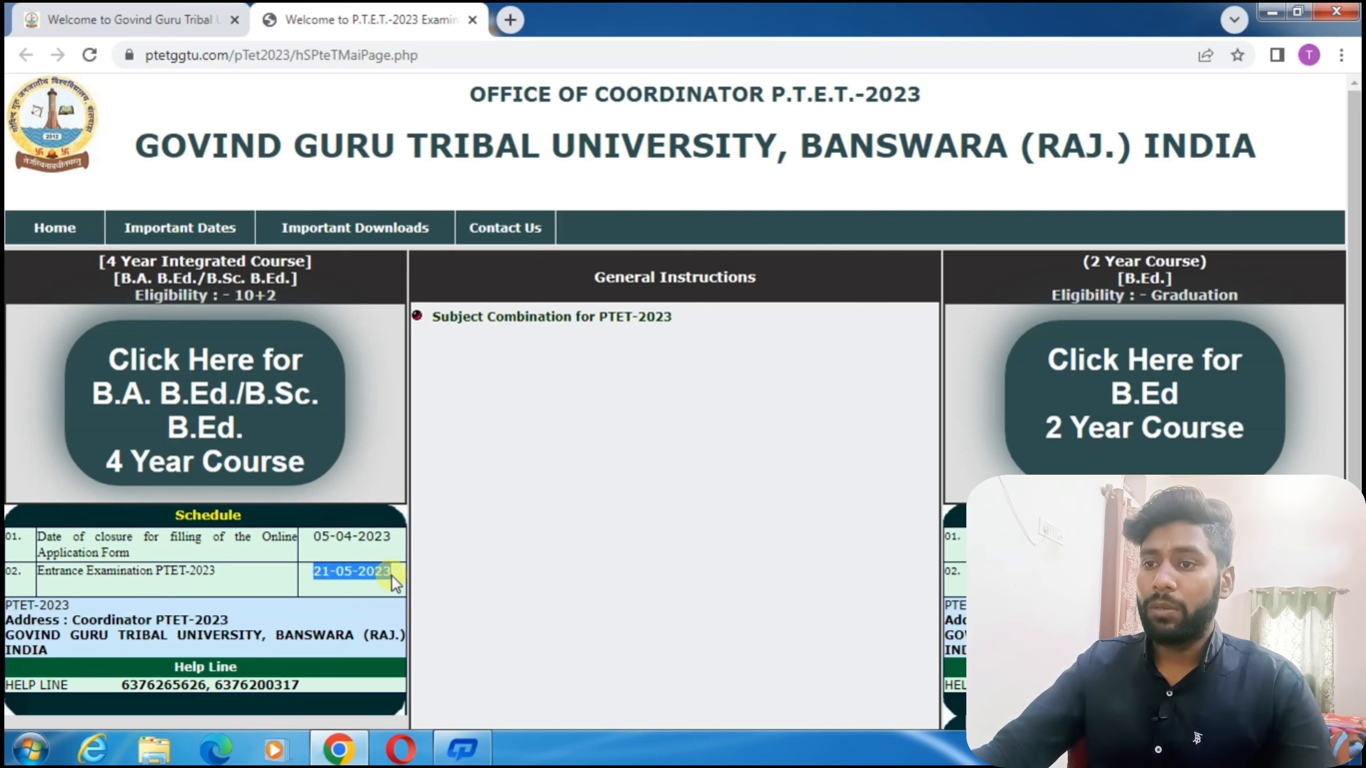
click(1137, 424)
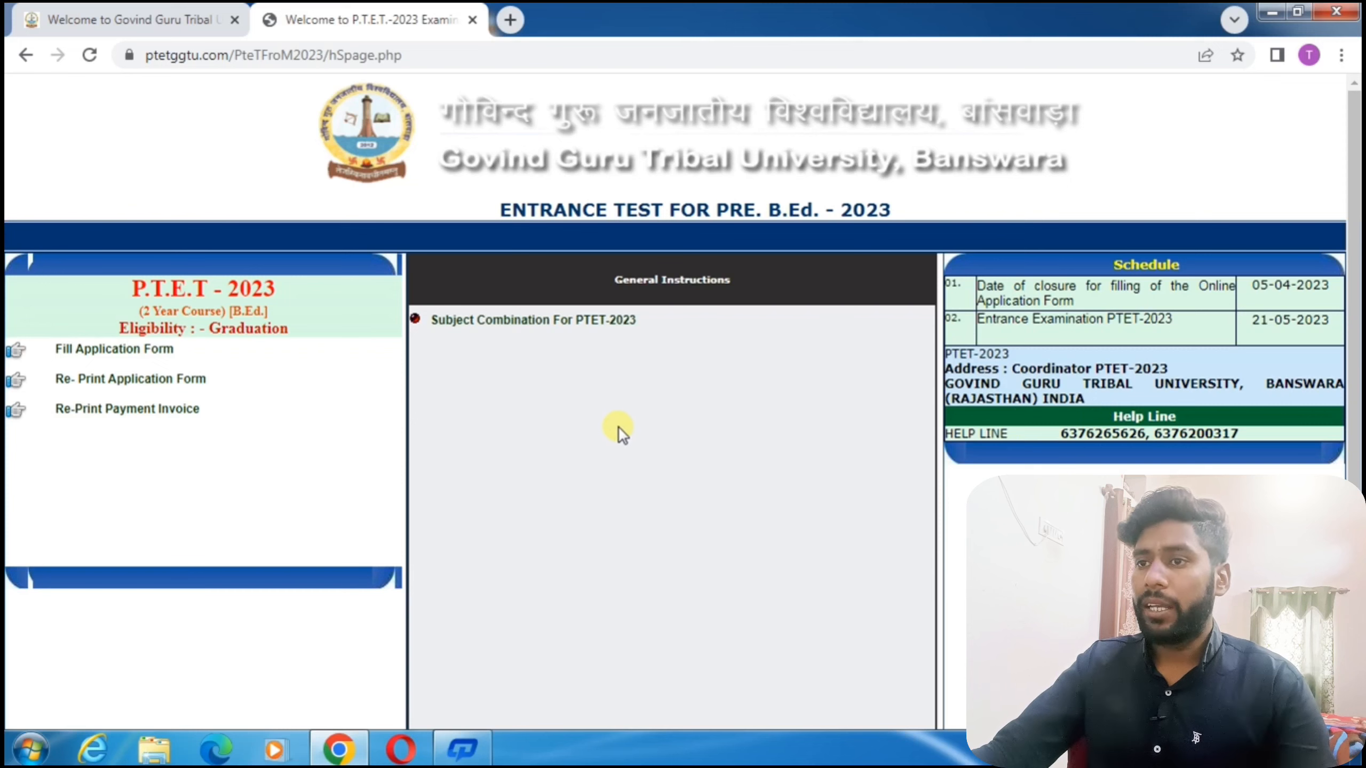
key(ctrl+plus)
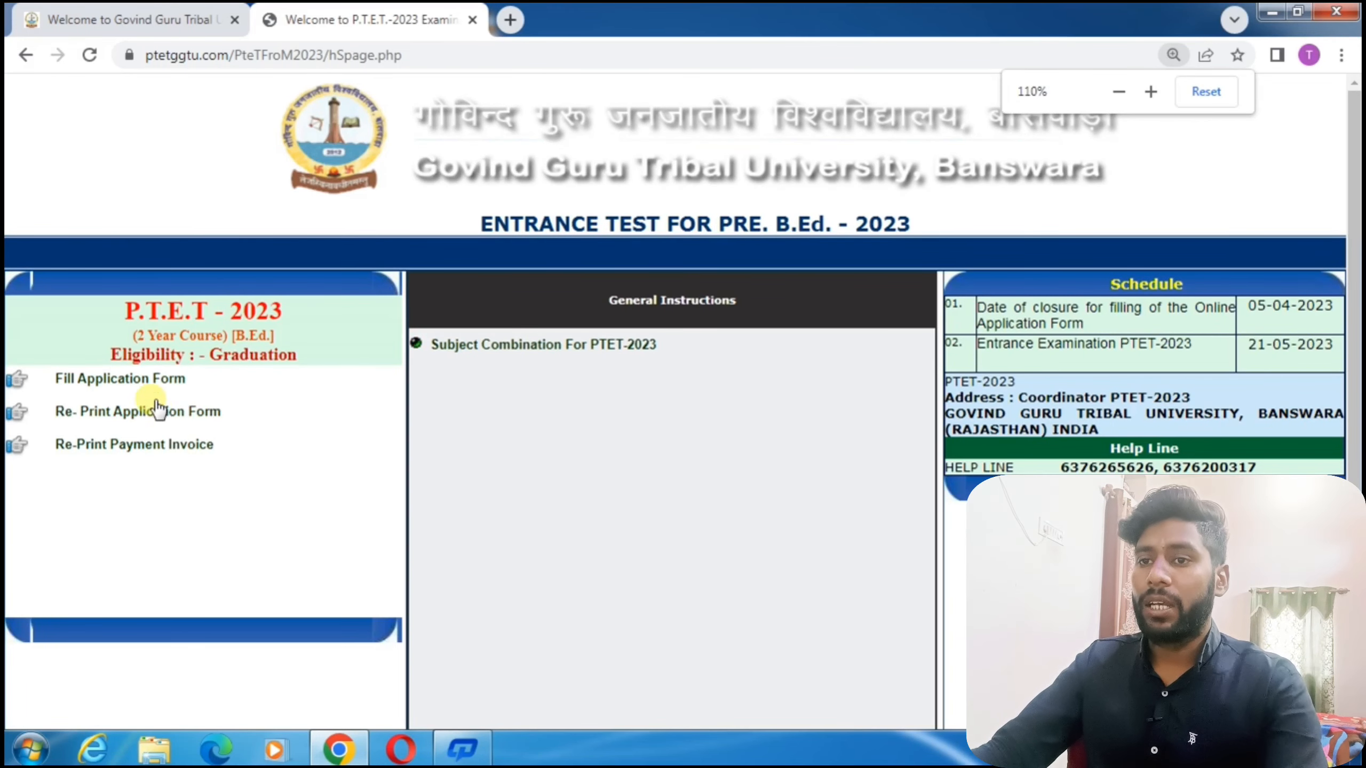
click(126, 383)
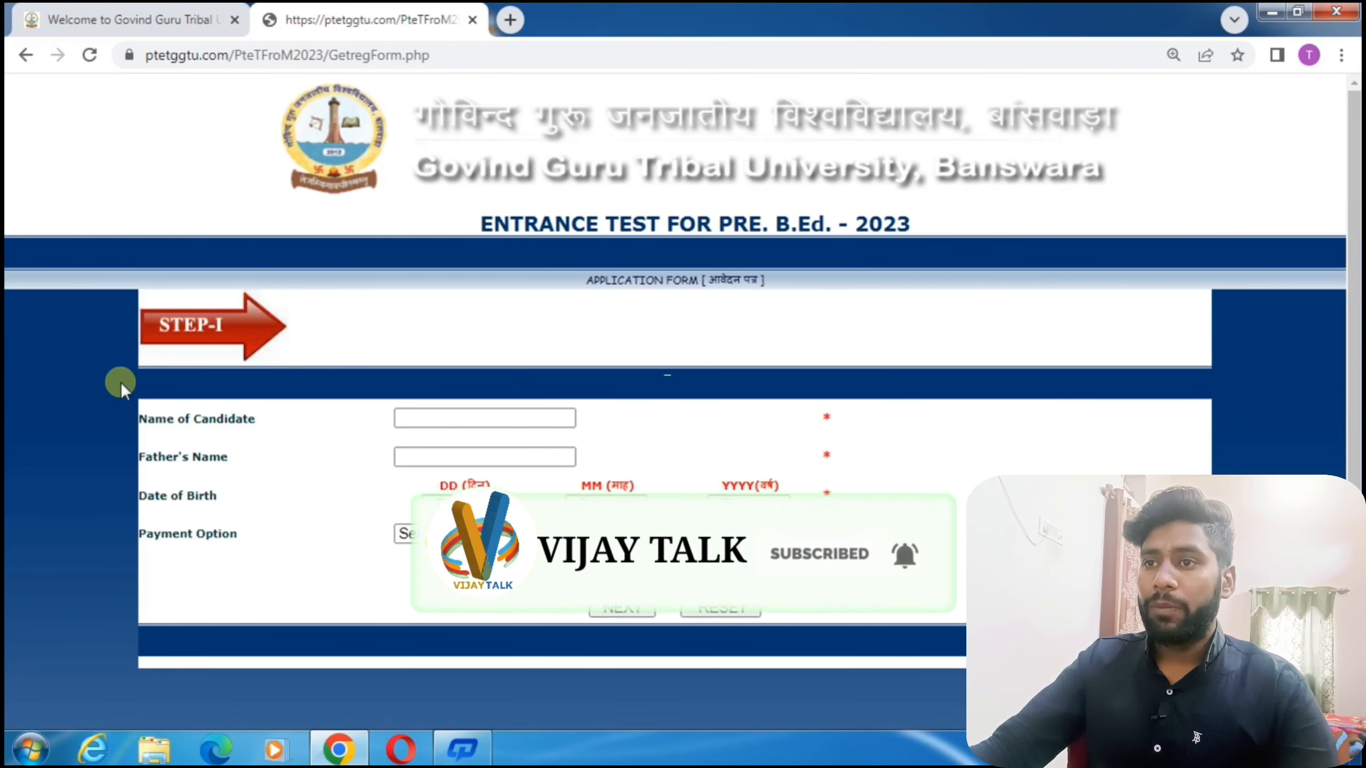
Go over the Step-I name and birth-date fields, choose EMITRA KIOSK as payment option, and submit.
drag(146, 423, 303, 426)
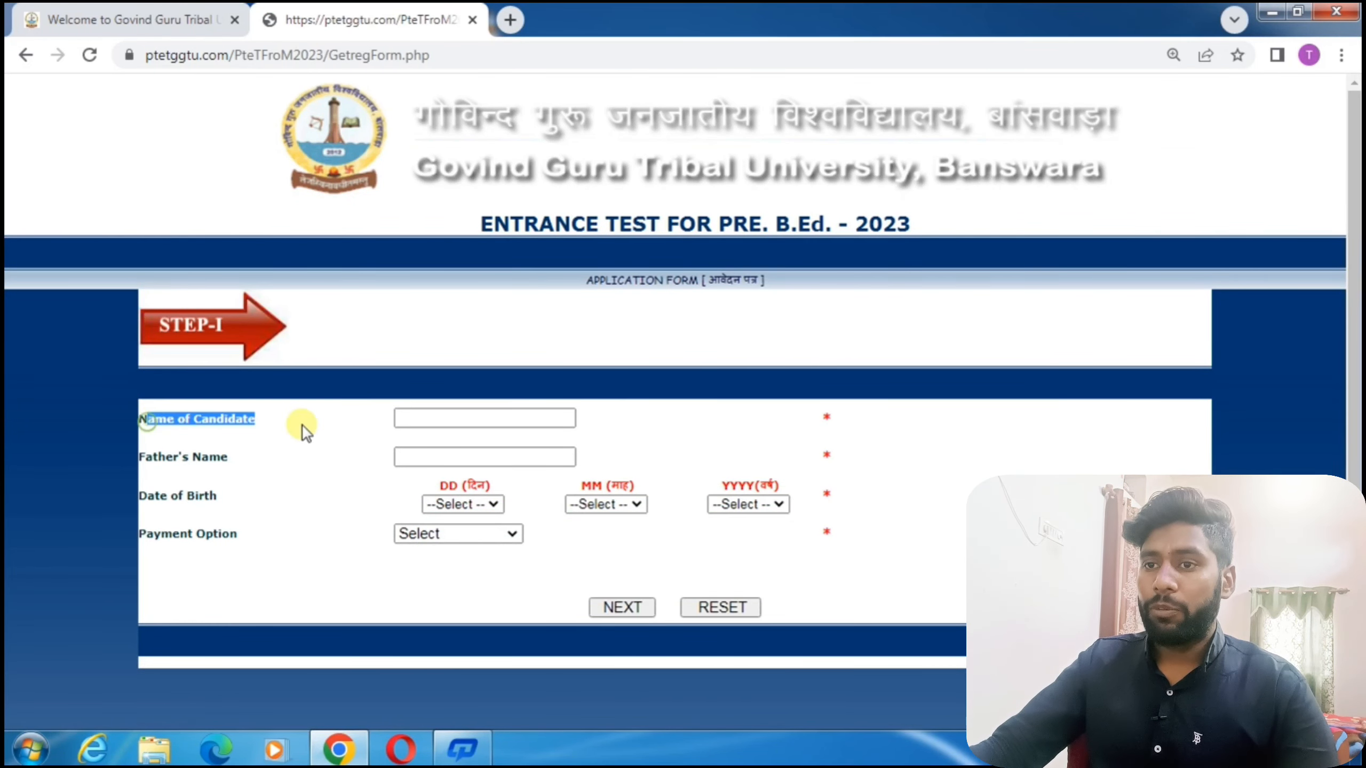
drag(145, 457, 228, 457)
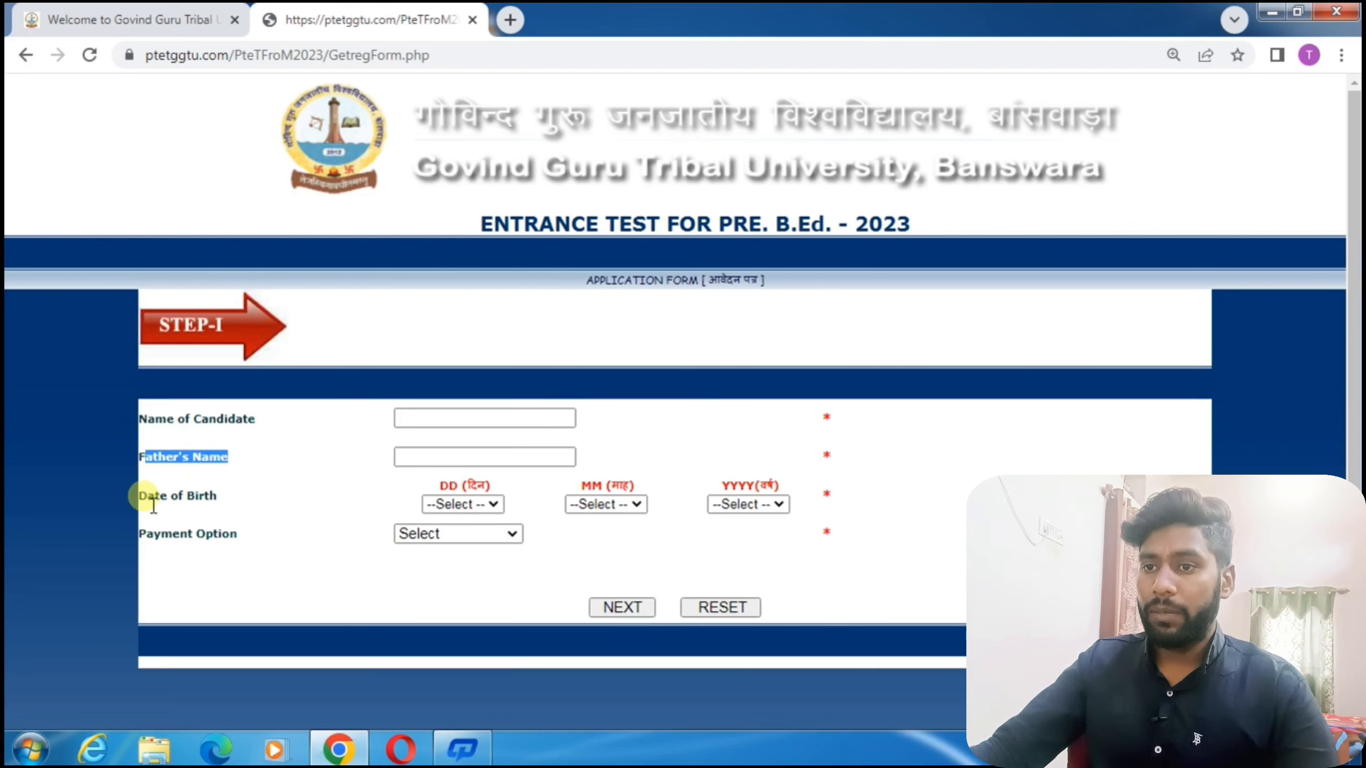
drag(138, 497, 219, 498)
click(163, 542)
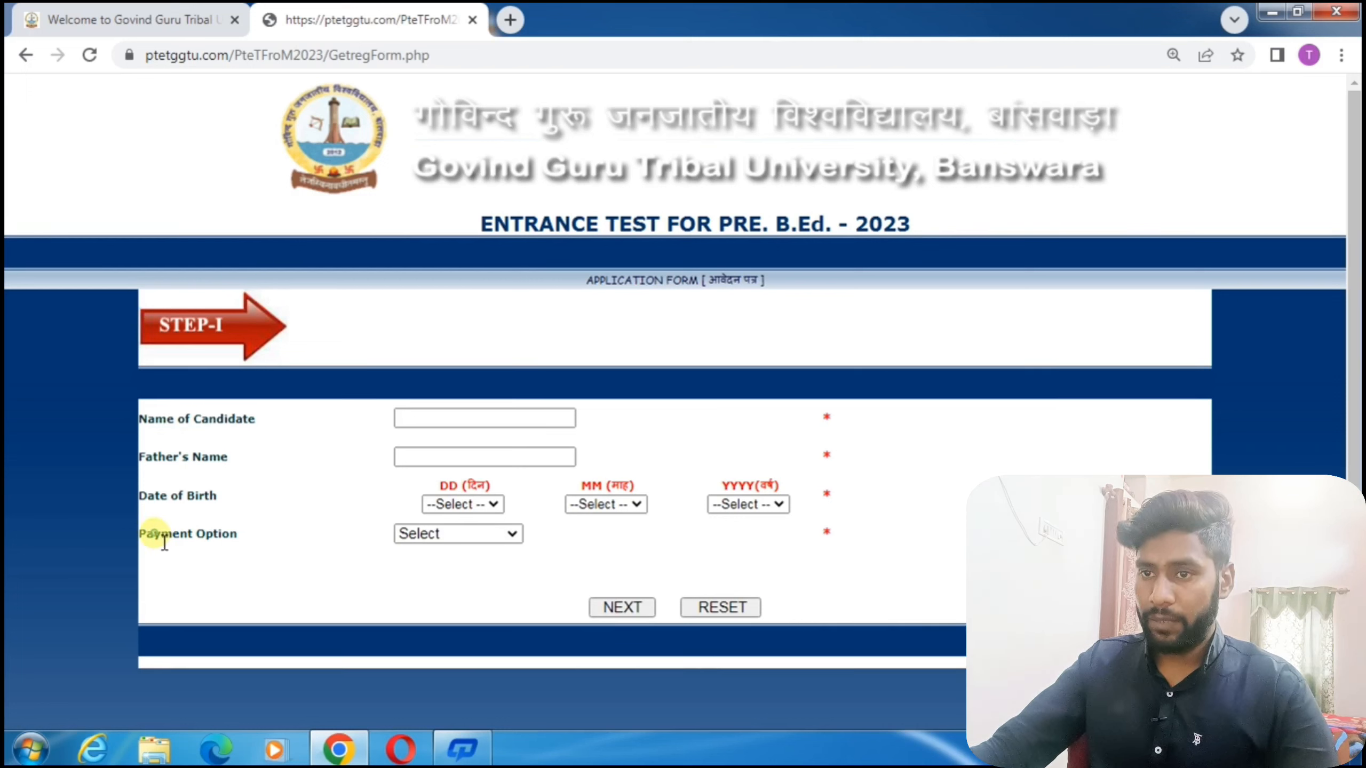
drag(164, 542, 232, 541)
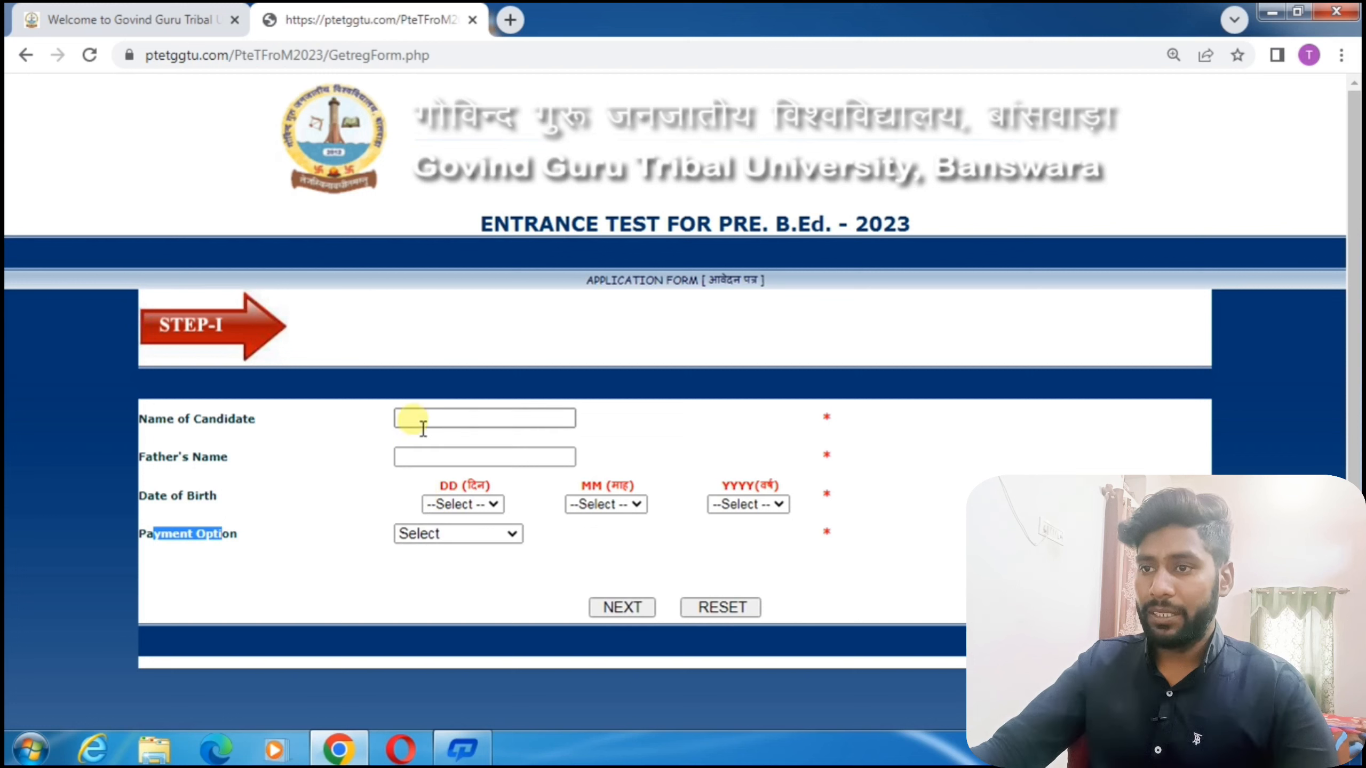
click(447, 533)
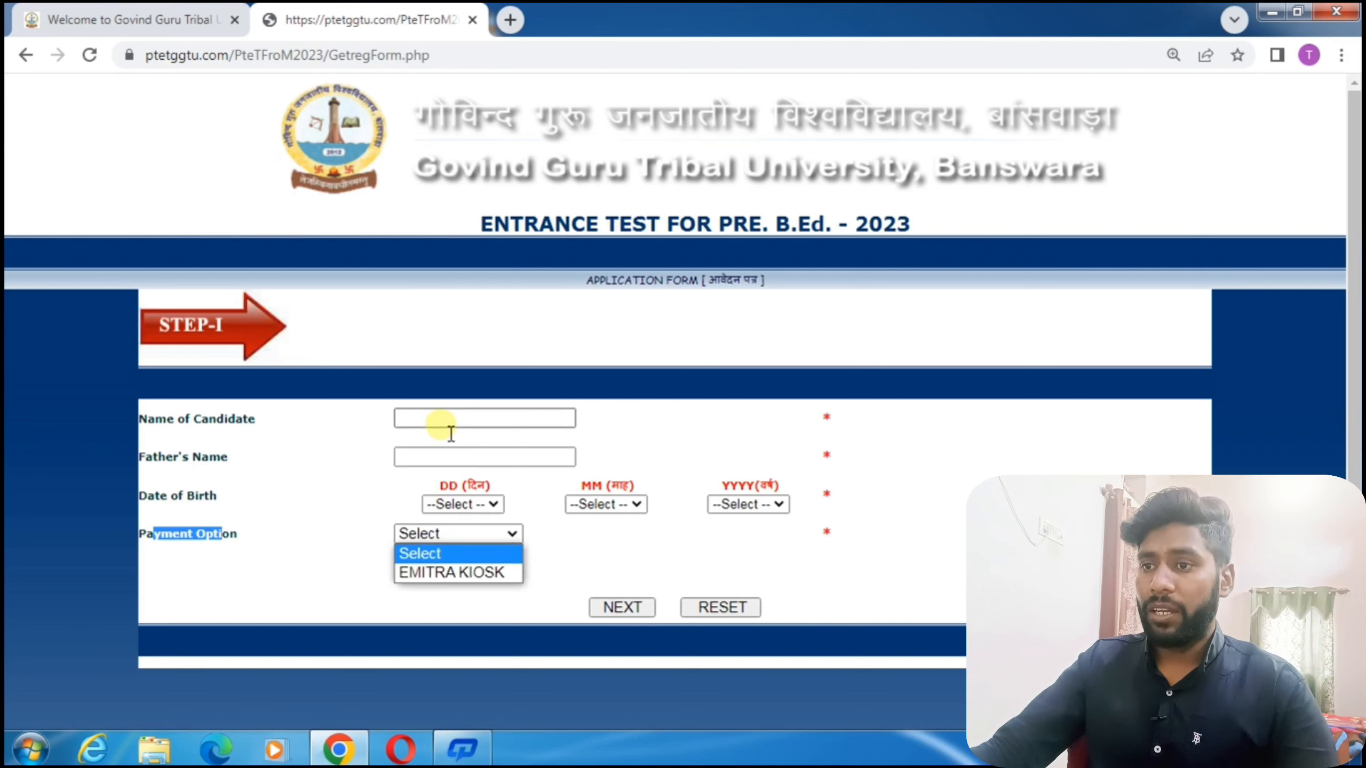
click(476, 573)
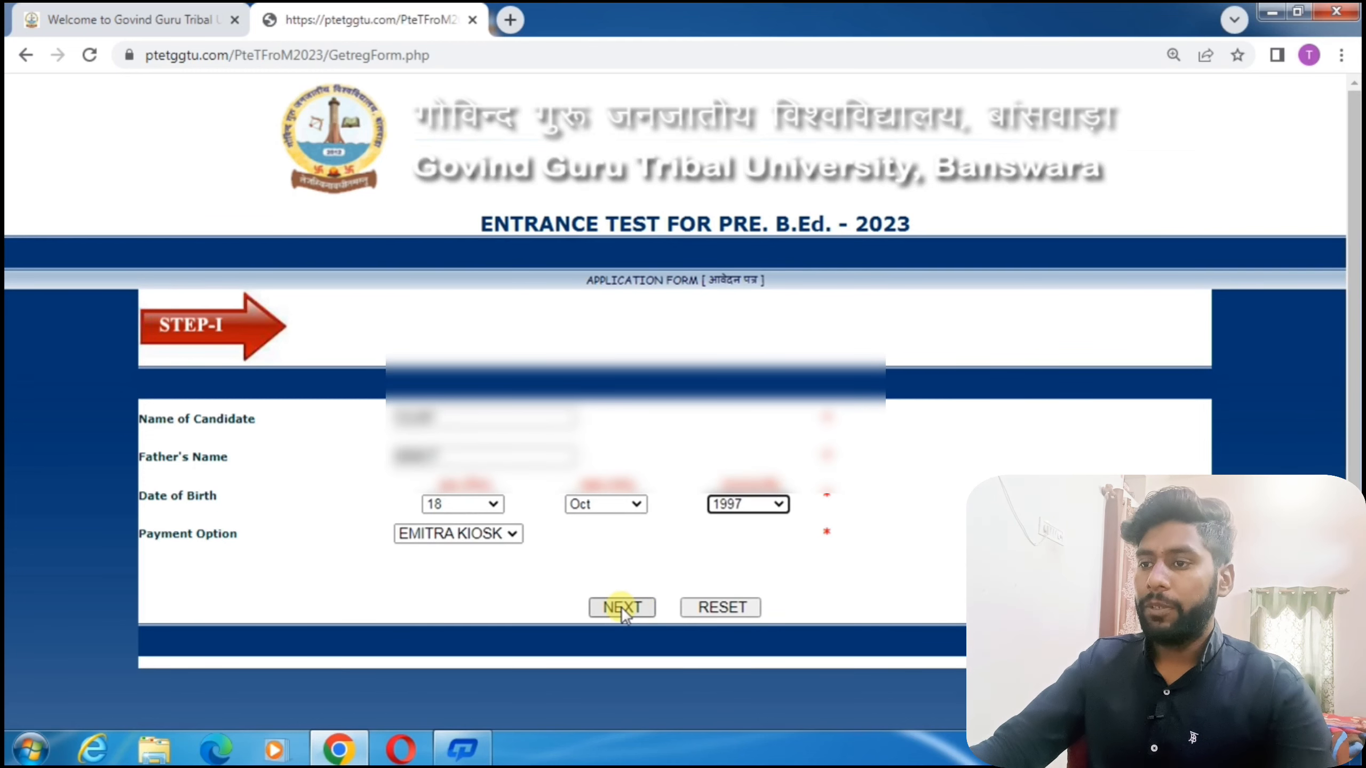
click(621, 606)
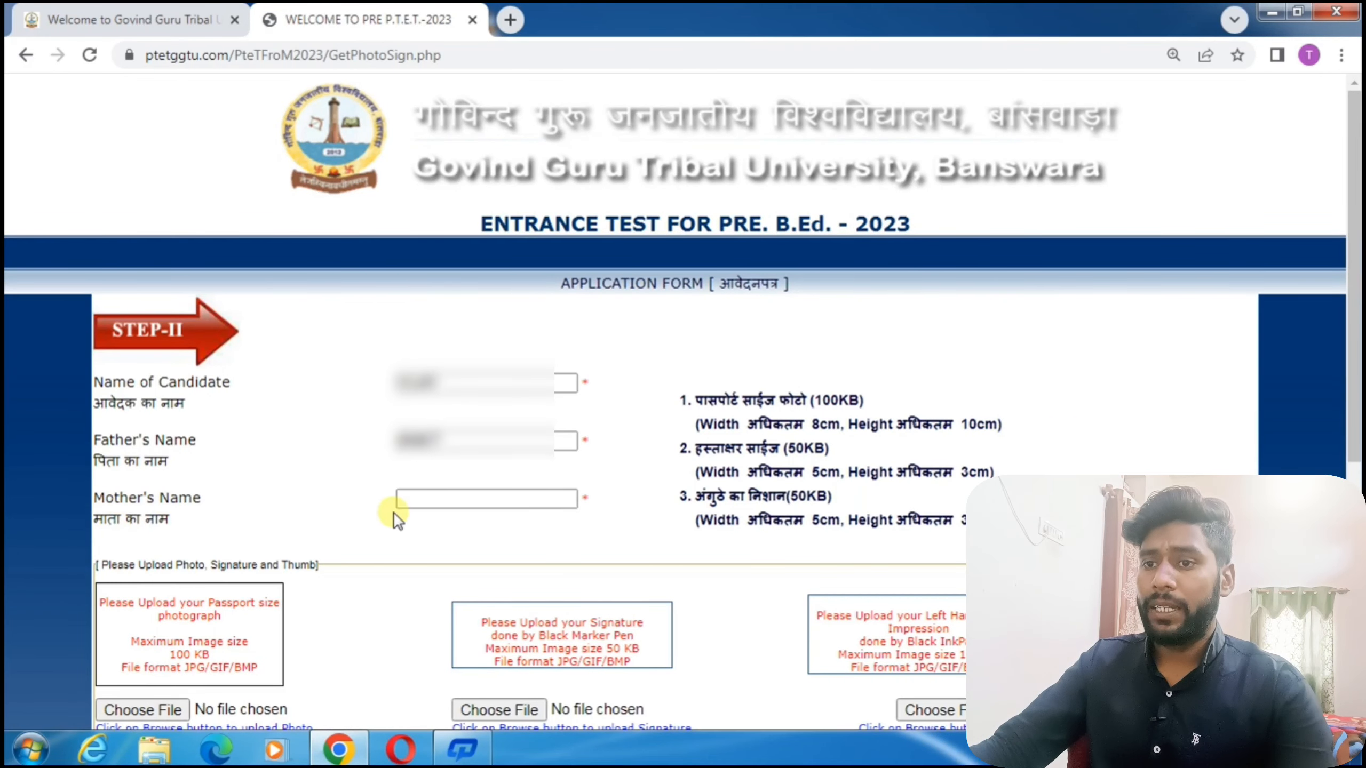
Enter the mother's name and zoom the Step-II page to read the upload requirements.
click(439, 512)
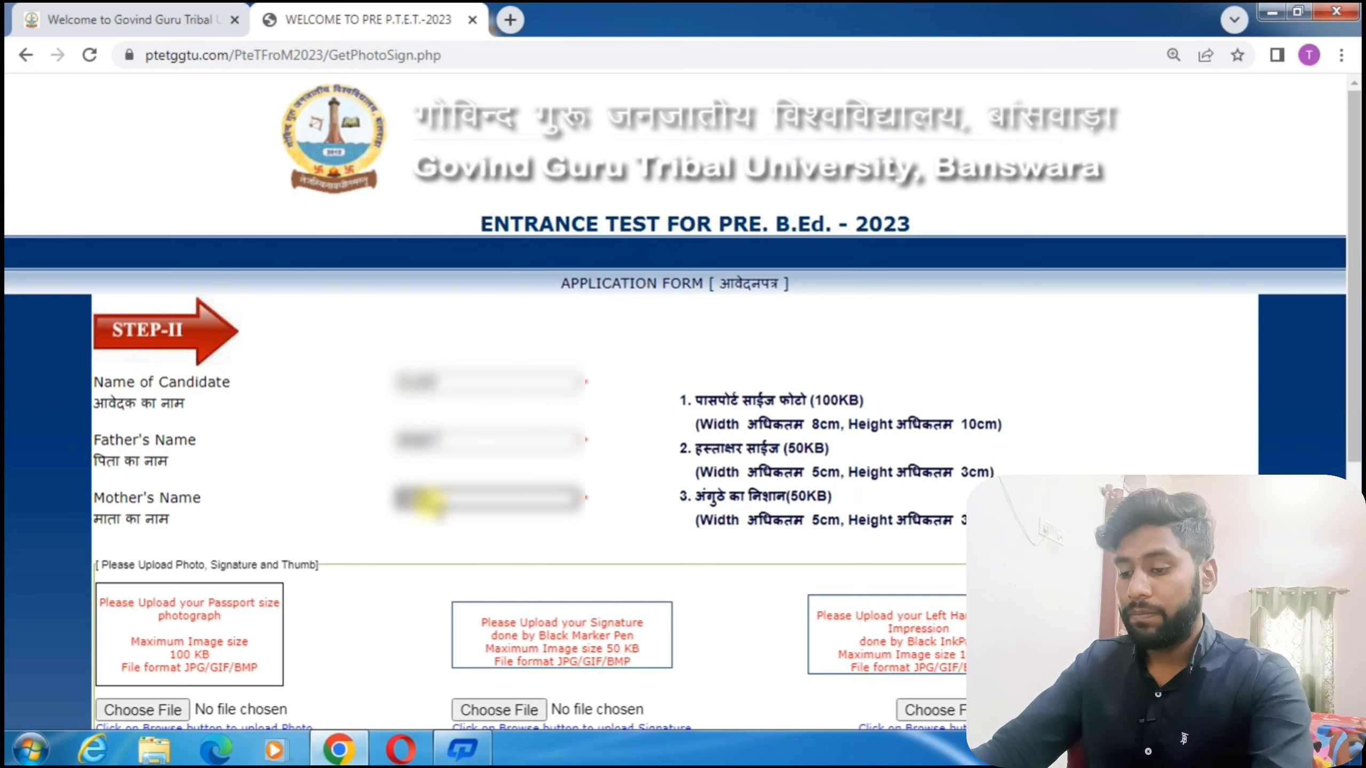
text(A)
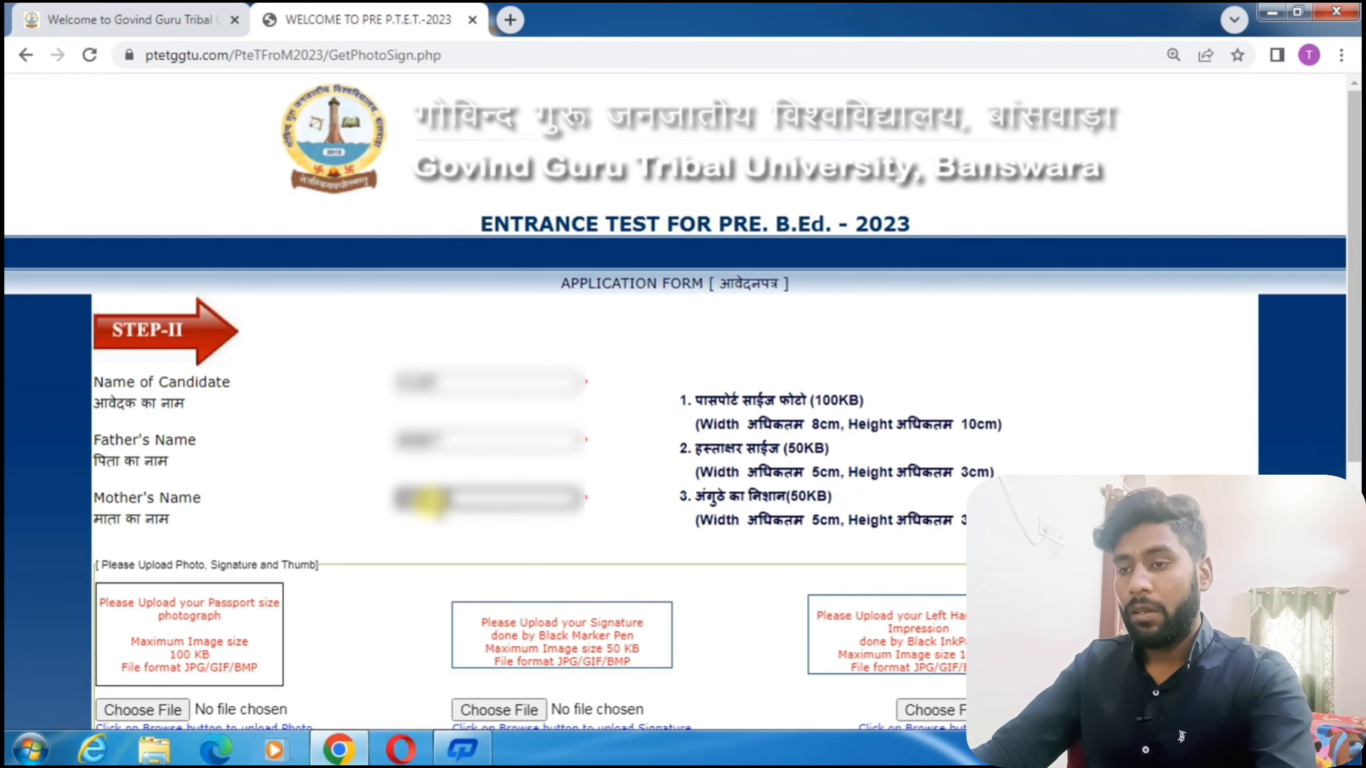
scroll(431, 500, down, 4)
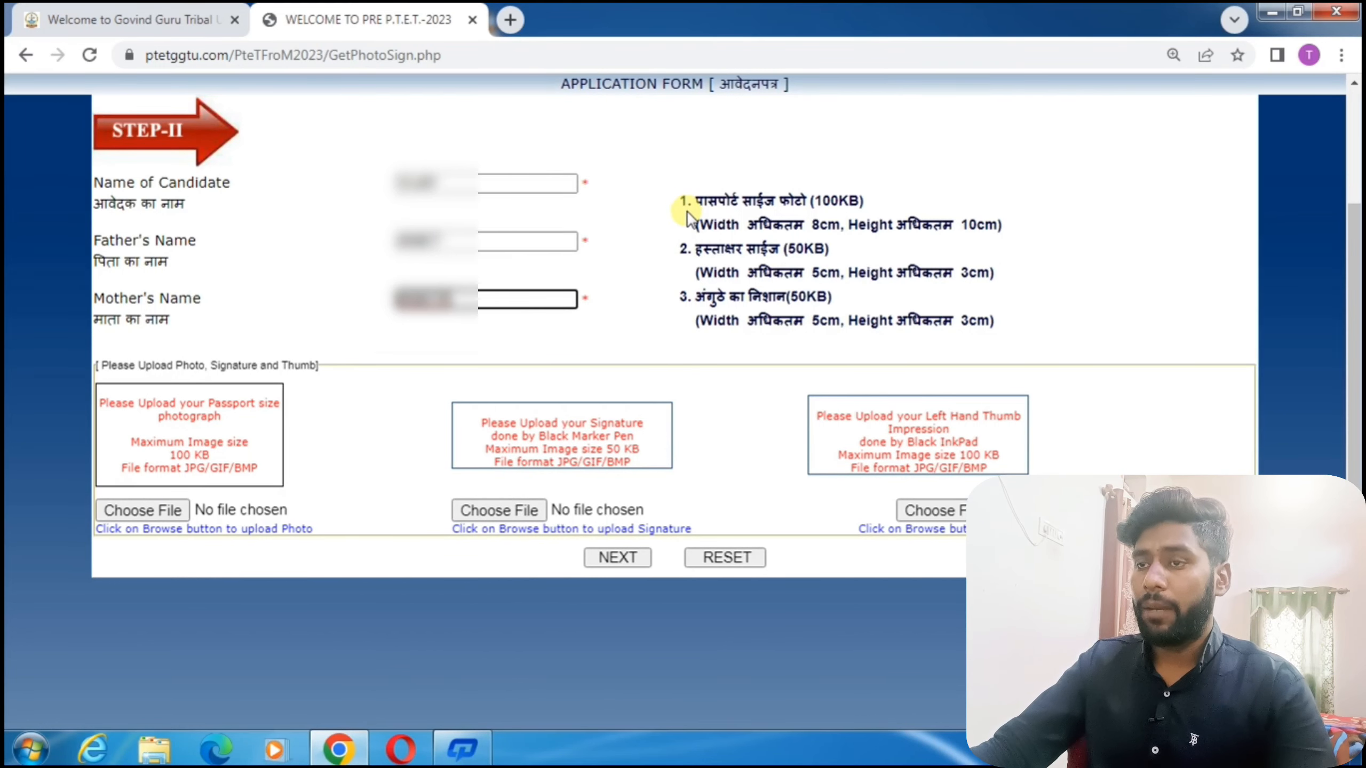
key(ctrl+plus)
key(ctrl+plus)
key(ctrl+minus)
key(ctrl+minus)
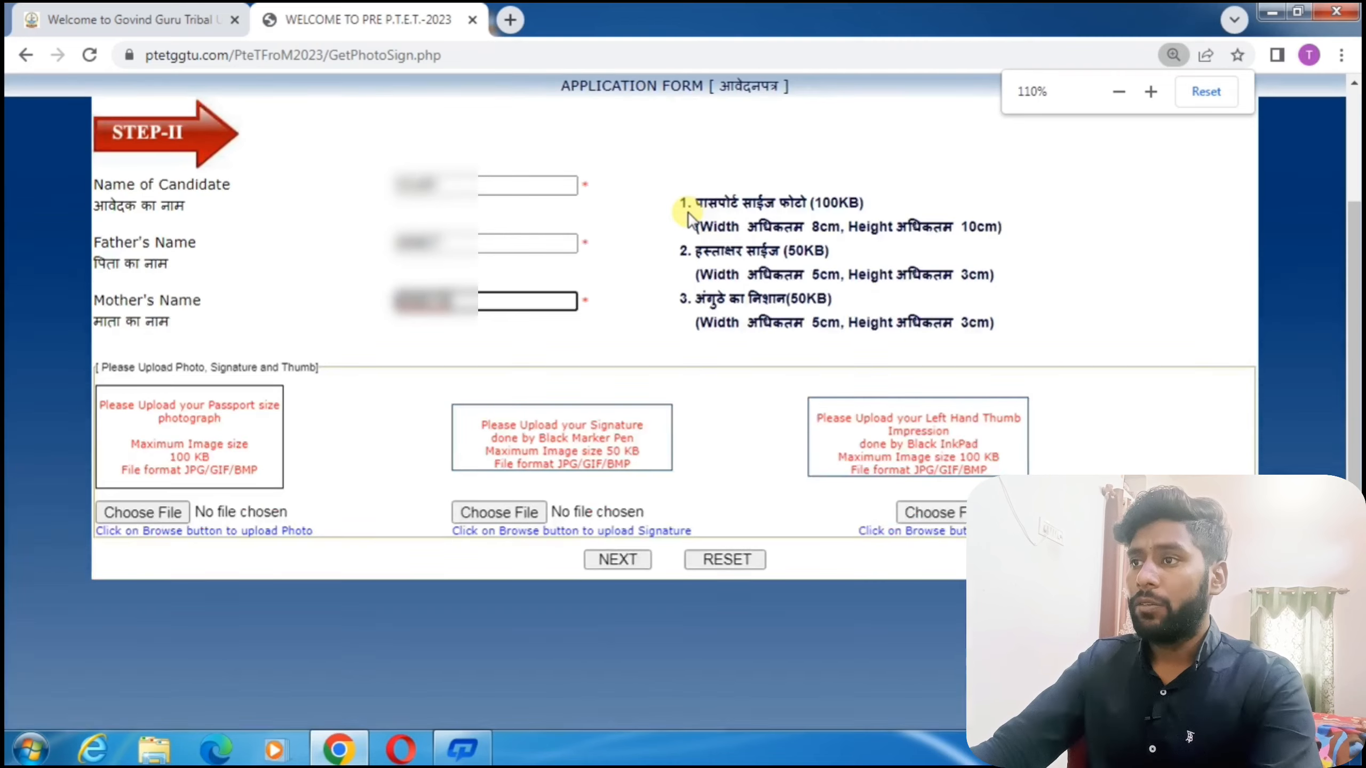
key(ctrl+plus)
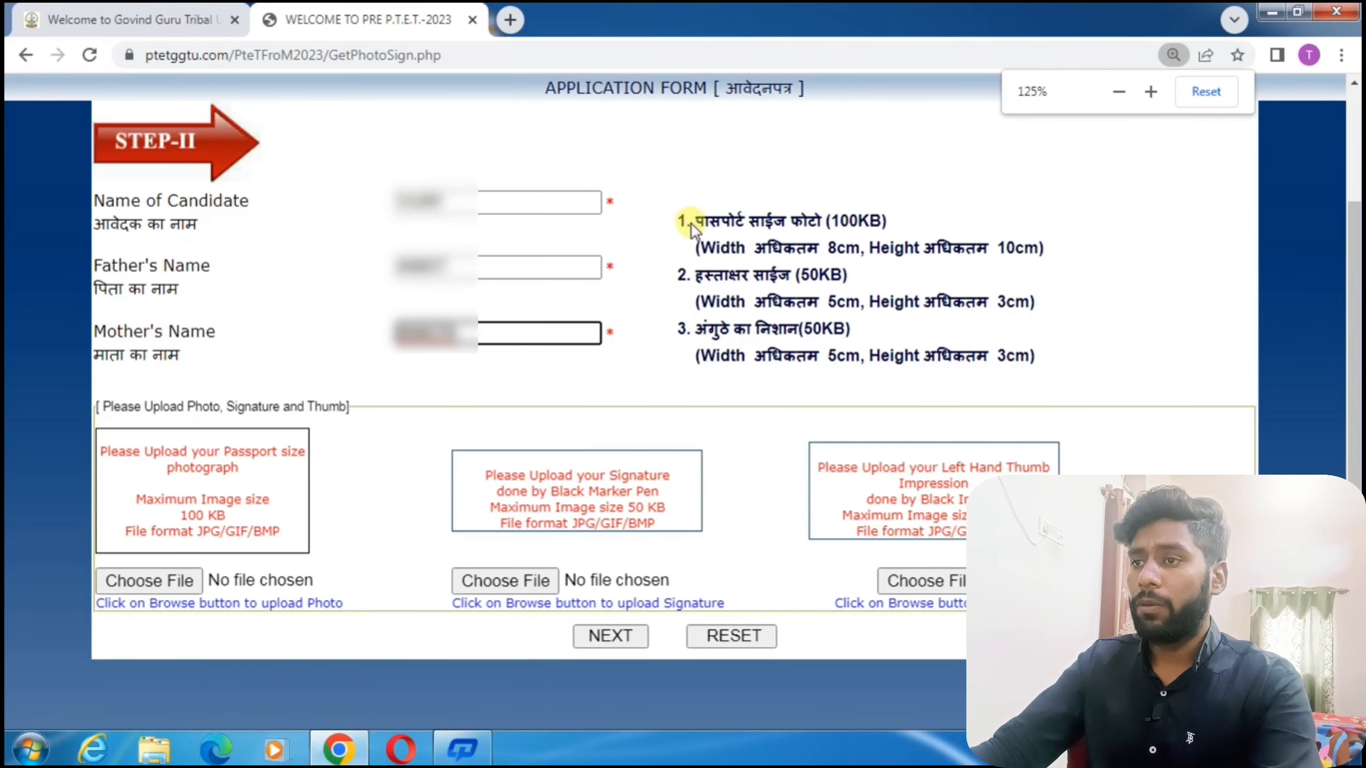
click(676, 220)
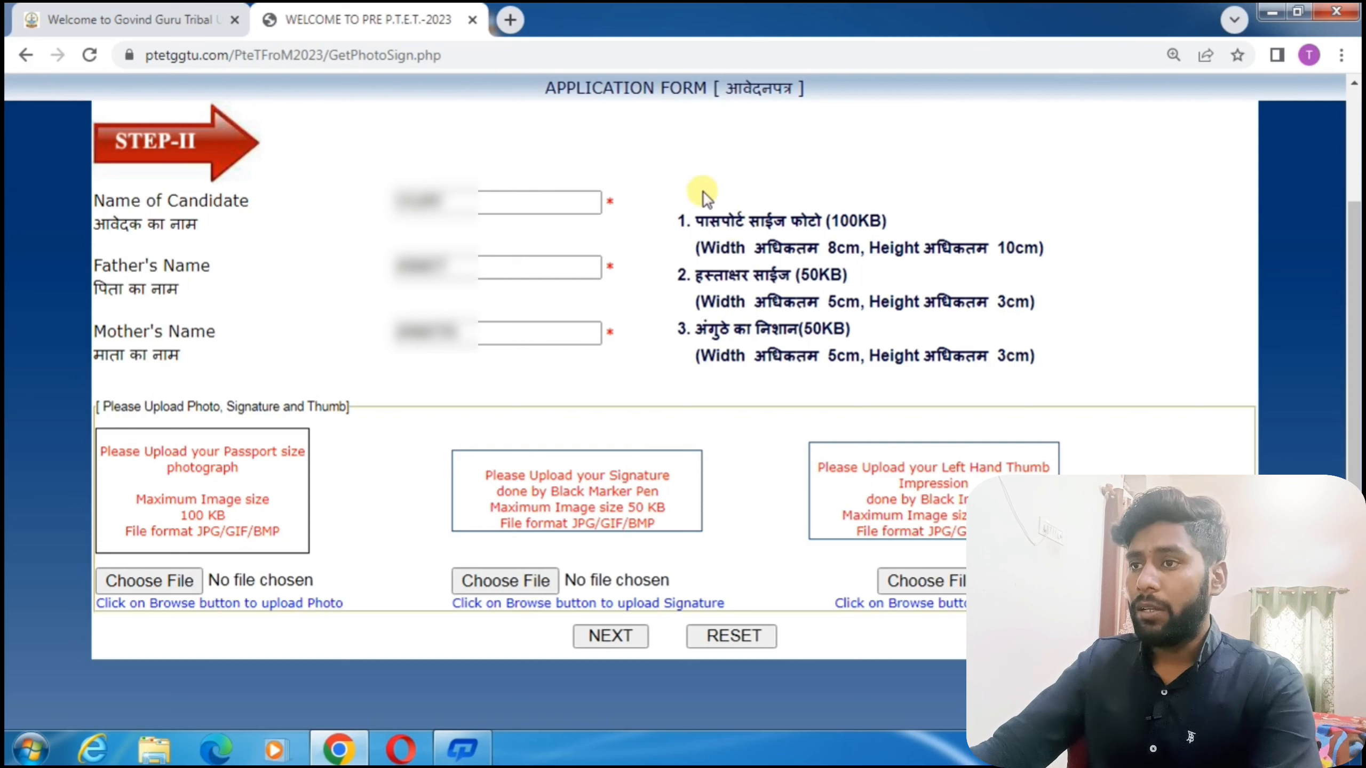
Review the 100KB photo, 50KB signature and 50KB thumb size limits, then pick a photo file.
drag(695, 219, 891, 222)
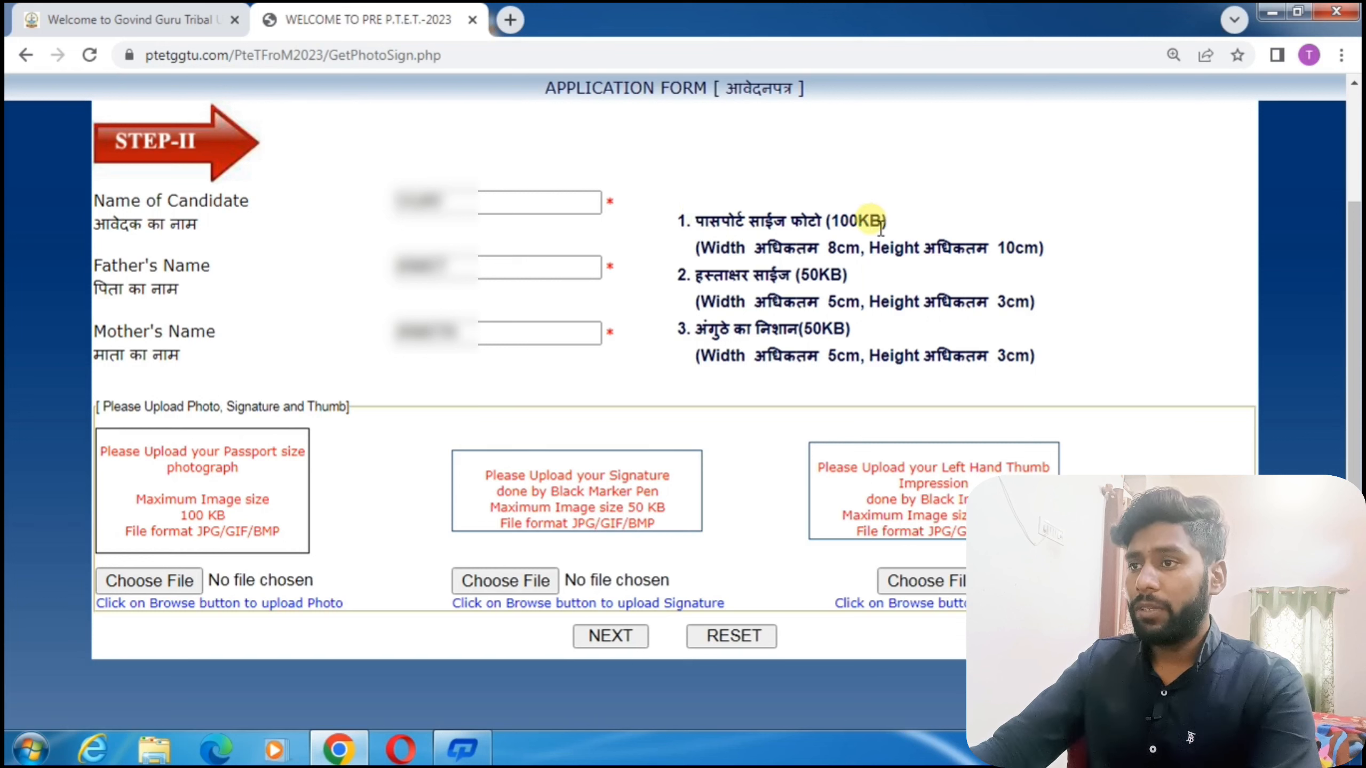
drag(736, 221, 870, 221)
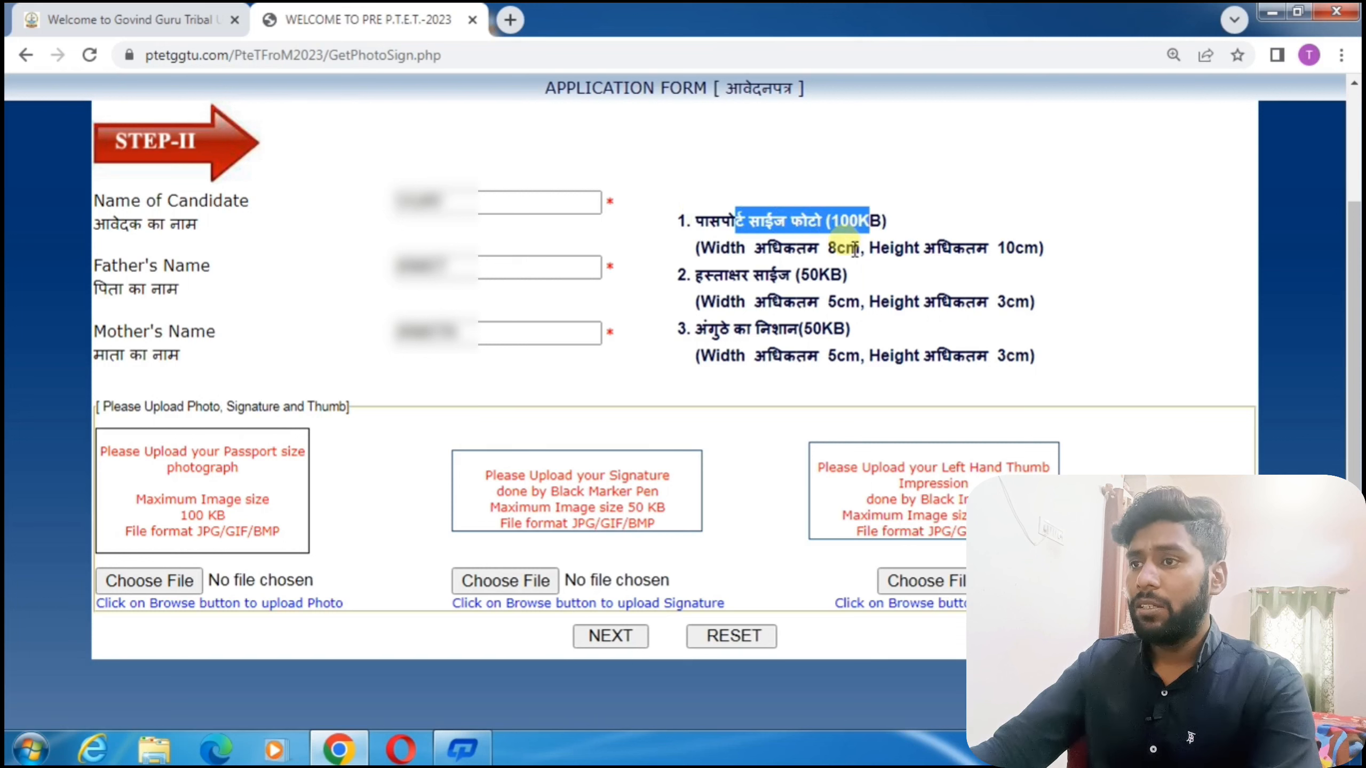
drag(696, 276, 841, 282)
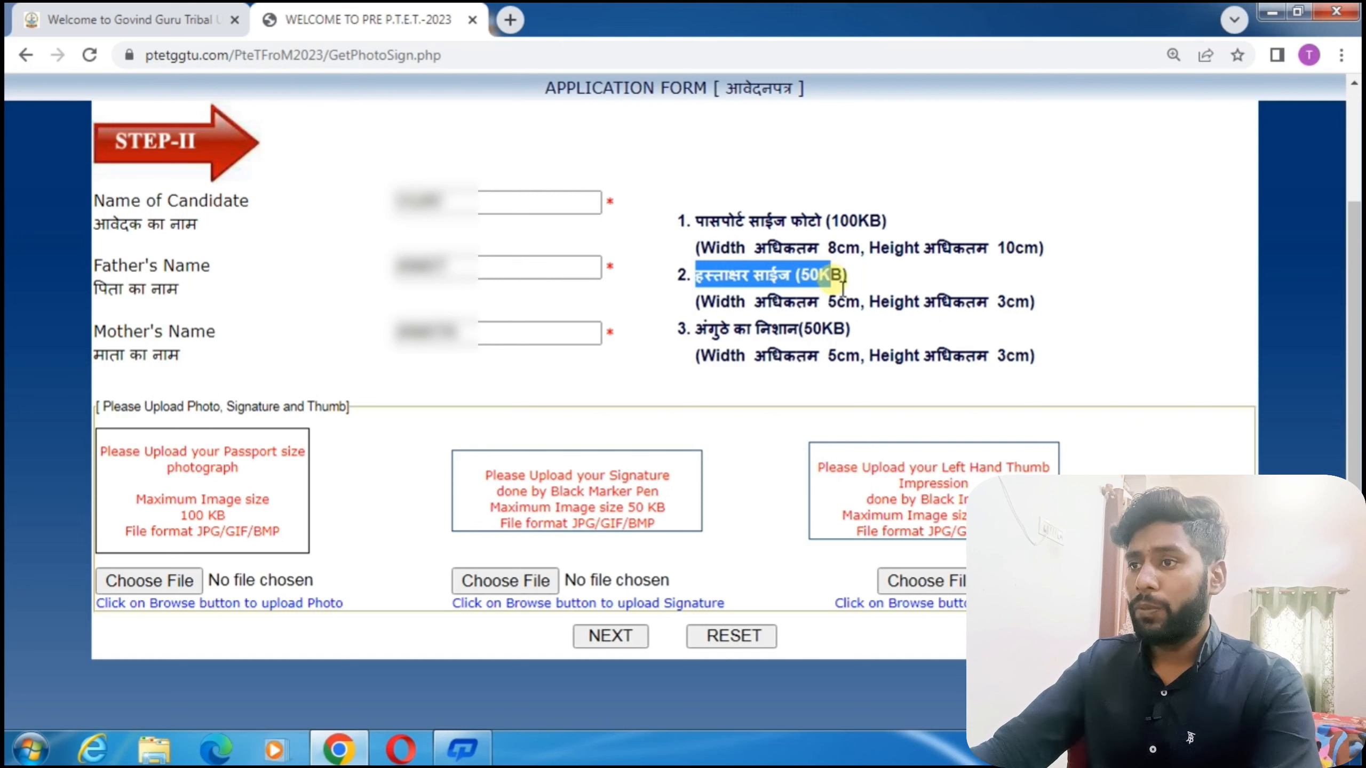
drag(696, 329, 838, 330)
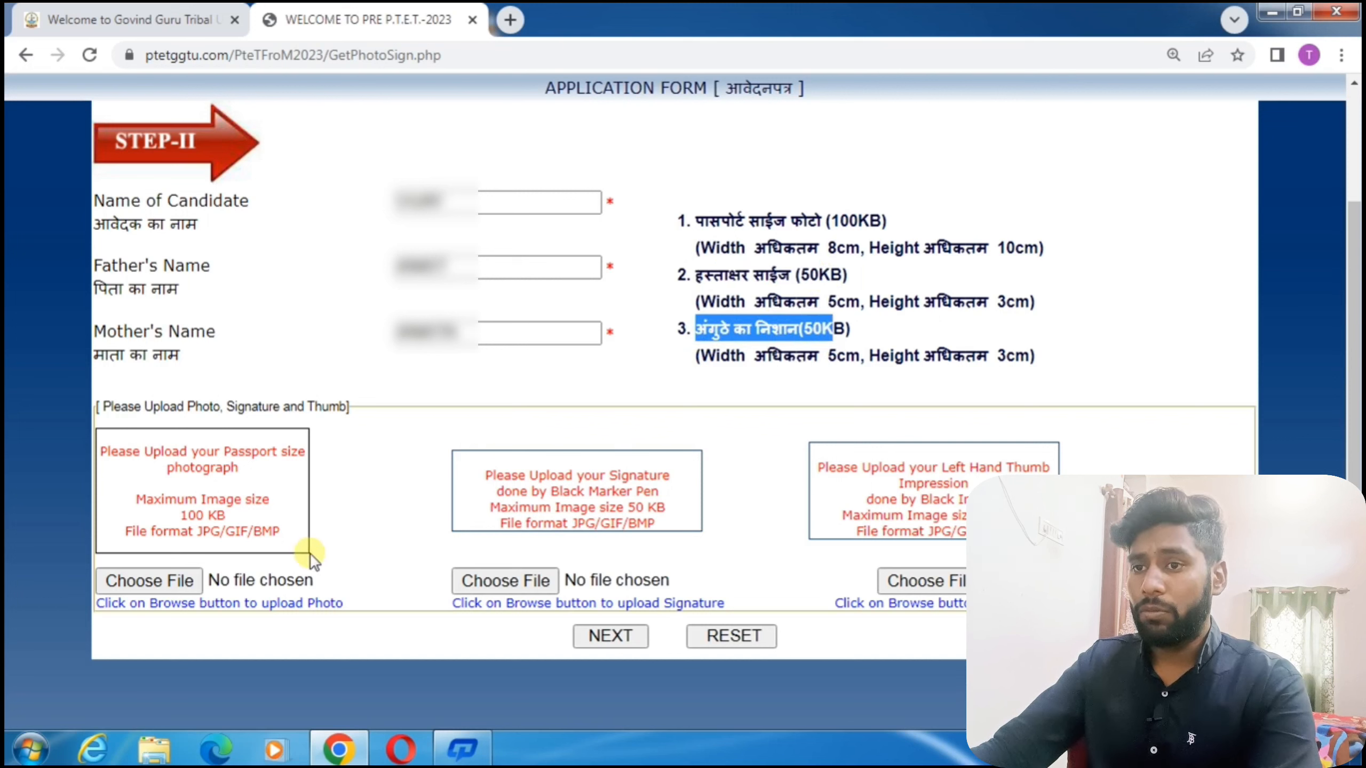
click(160, 585)
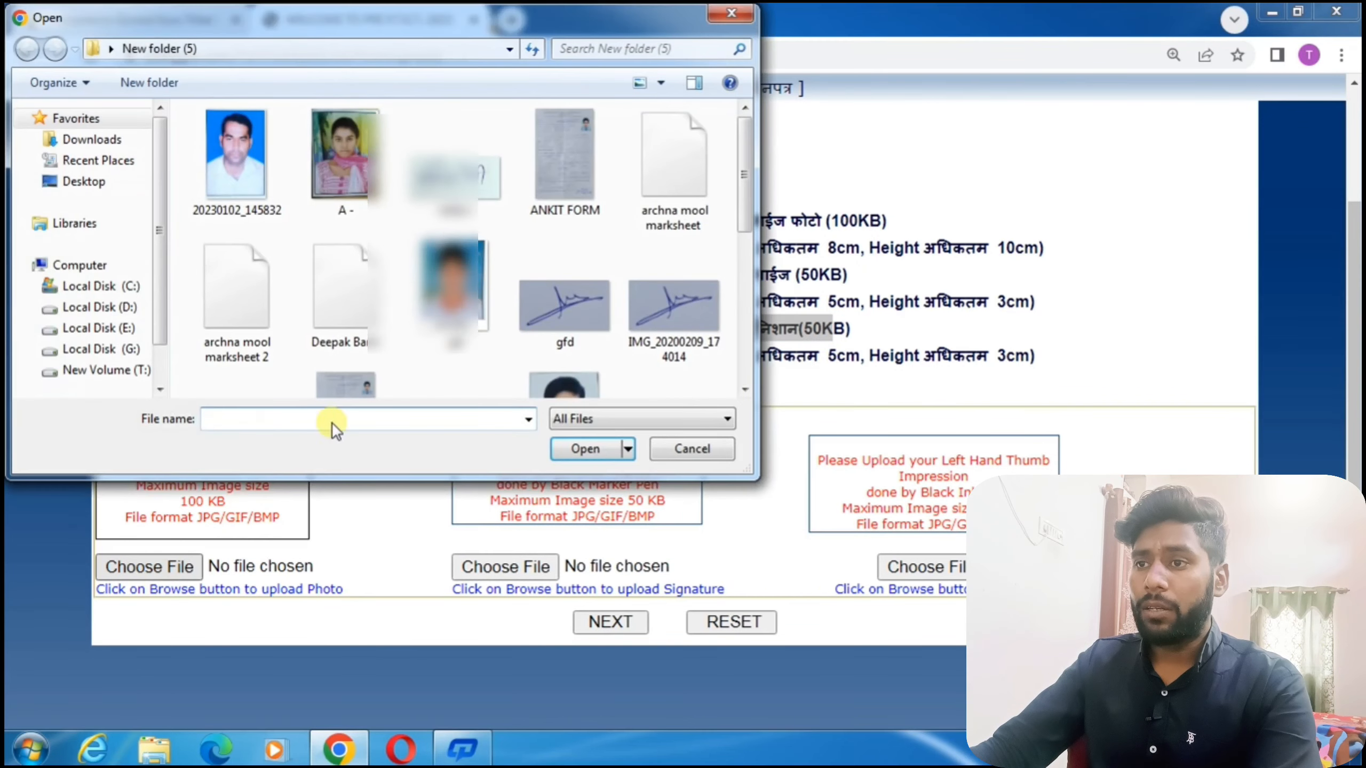
Upload the passport photo and the gfd signature image, confirming each upload message.
click(449, 291)
click(585, 448)
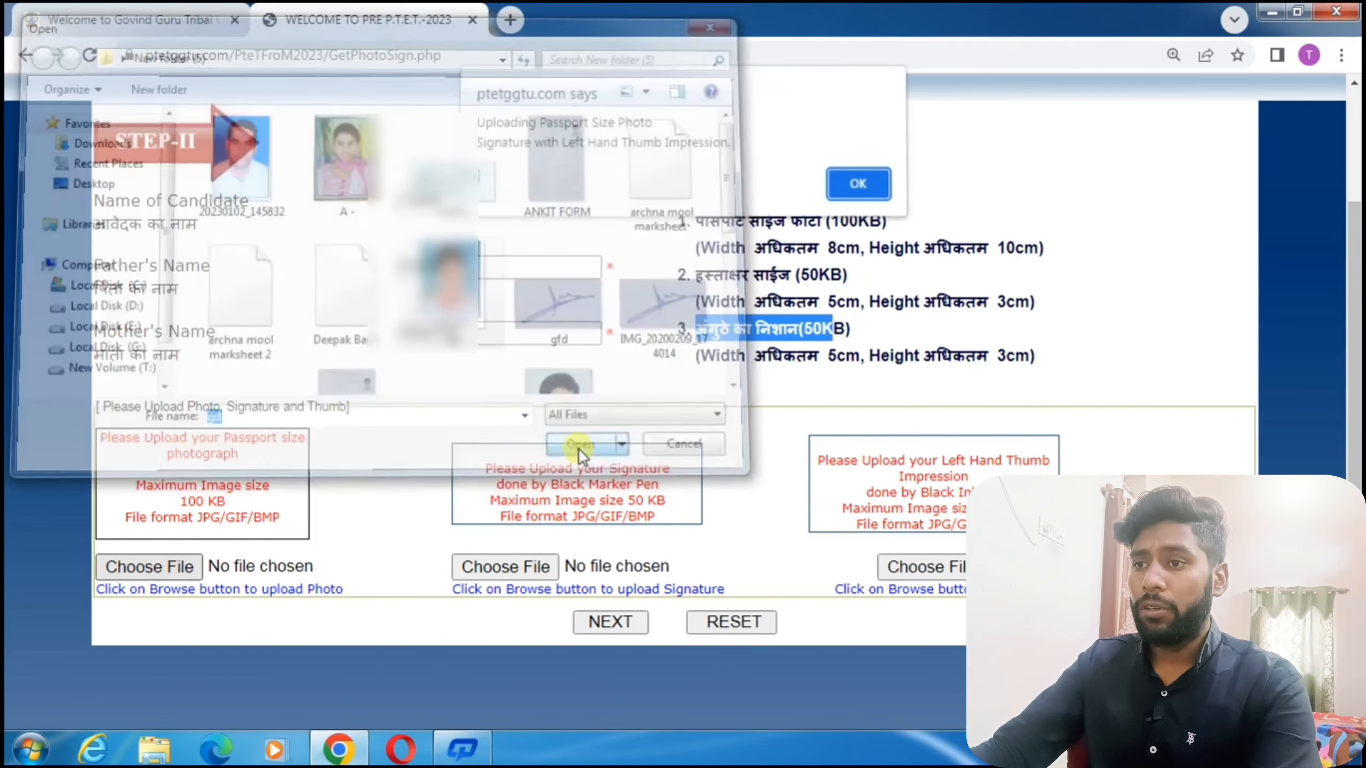
click(858, 189)
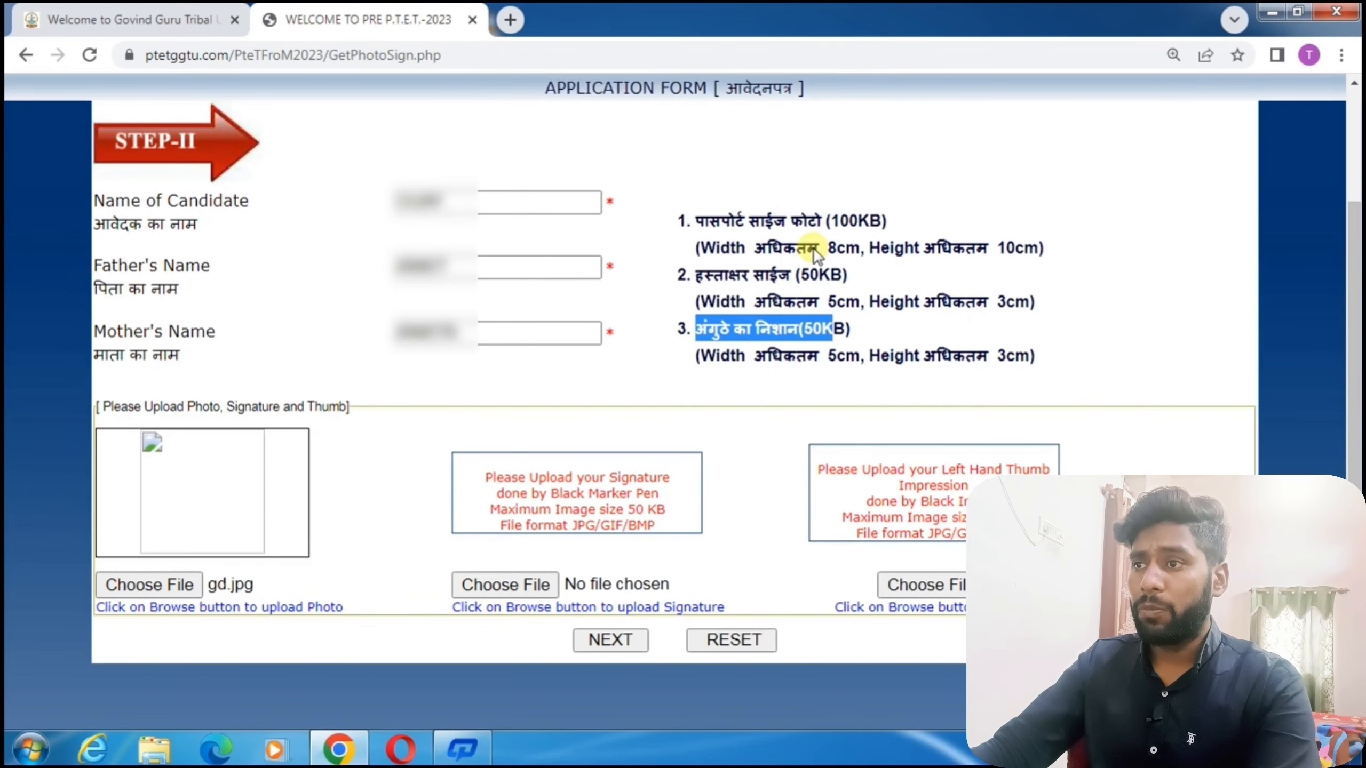
click(509, 585)
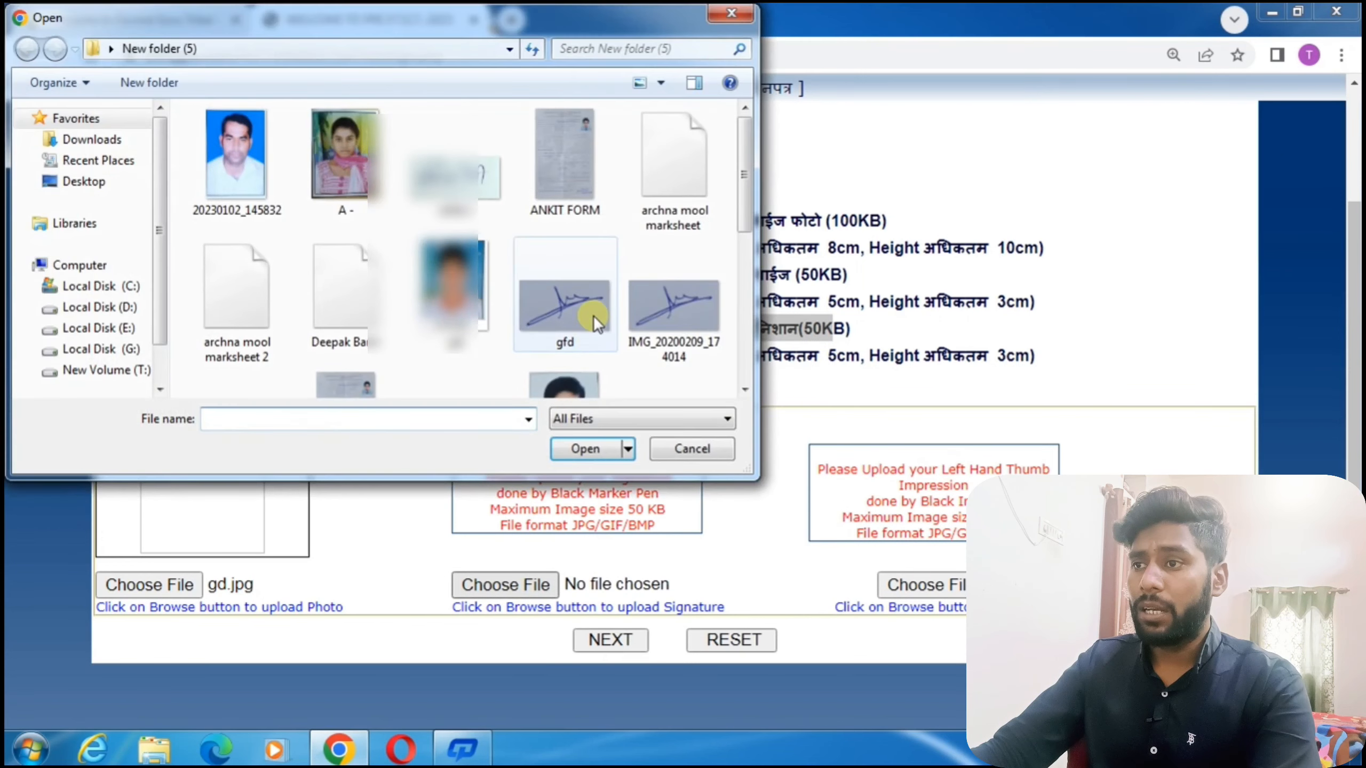
click(597, 321)
click(585, 448)
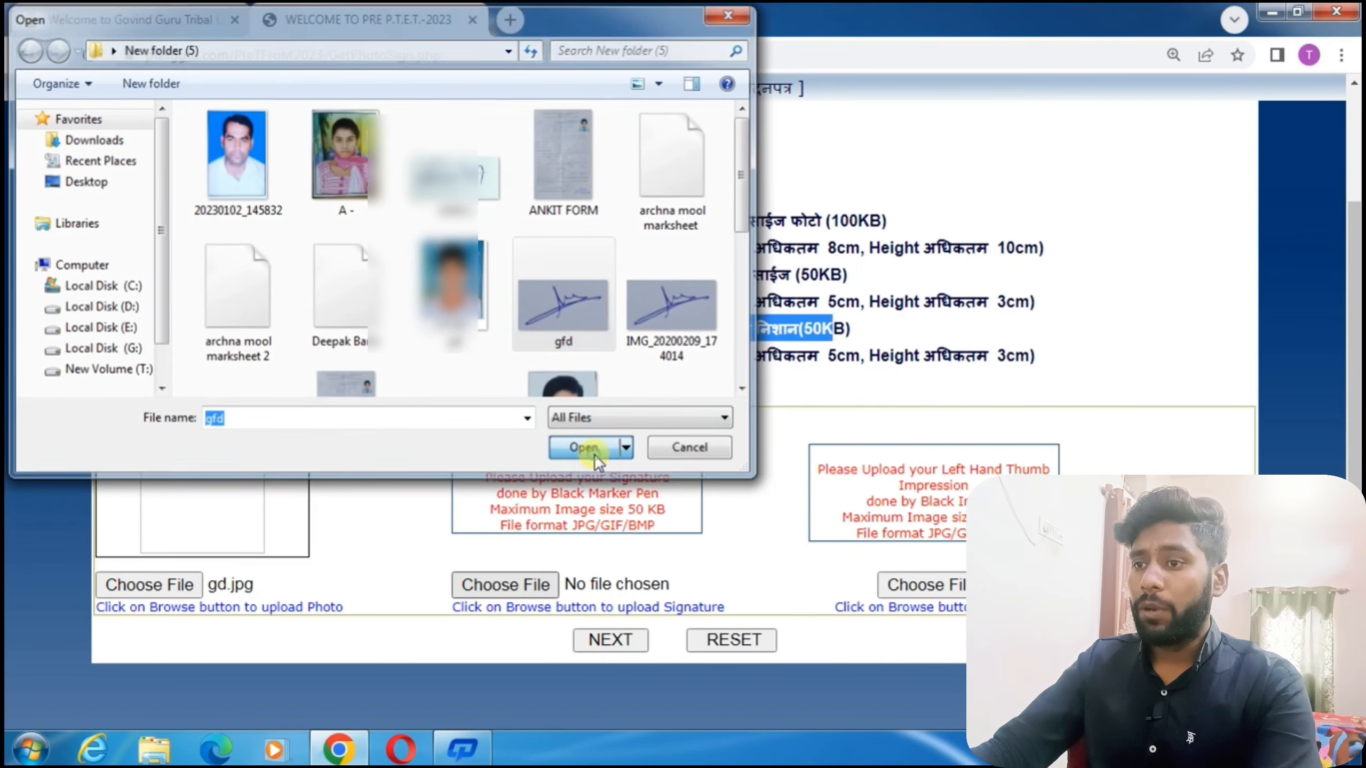
click(856, 188)
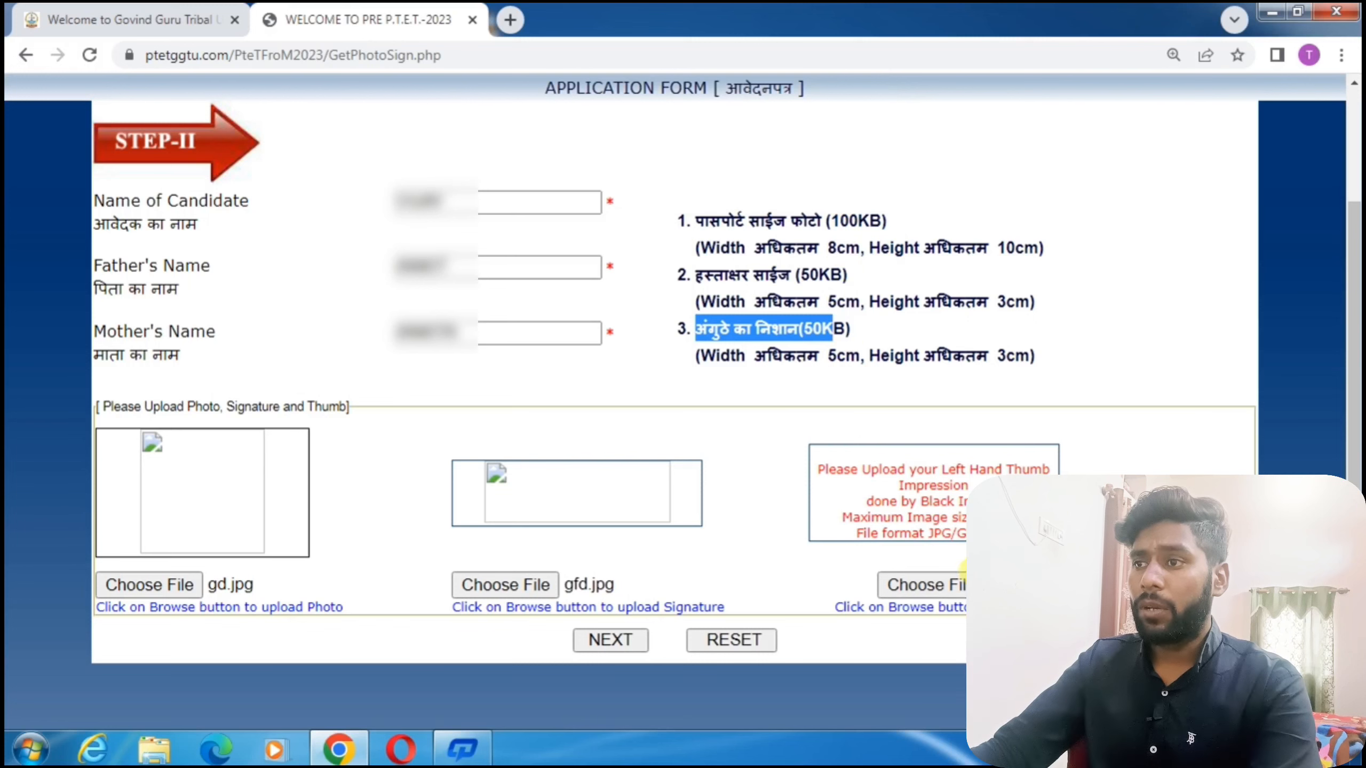
Upload the ka image as the thumb impression and submit Step II.
click(960, 592)
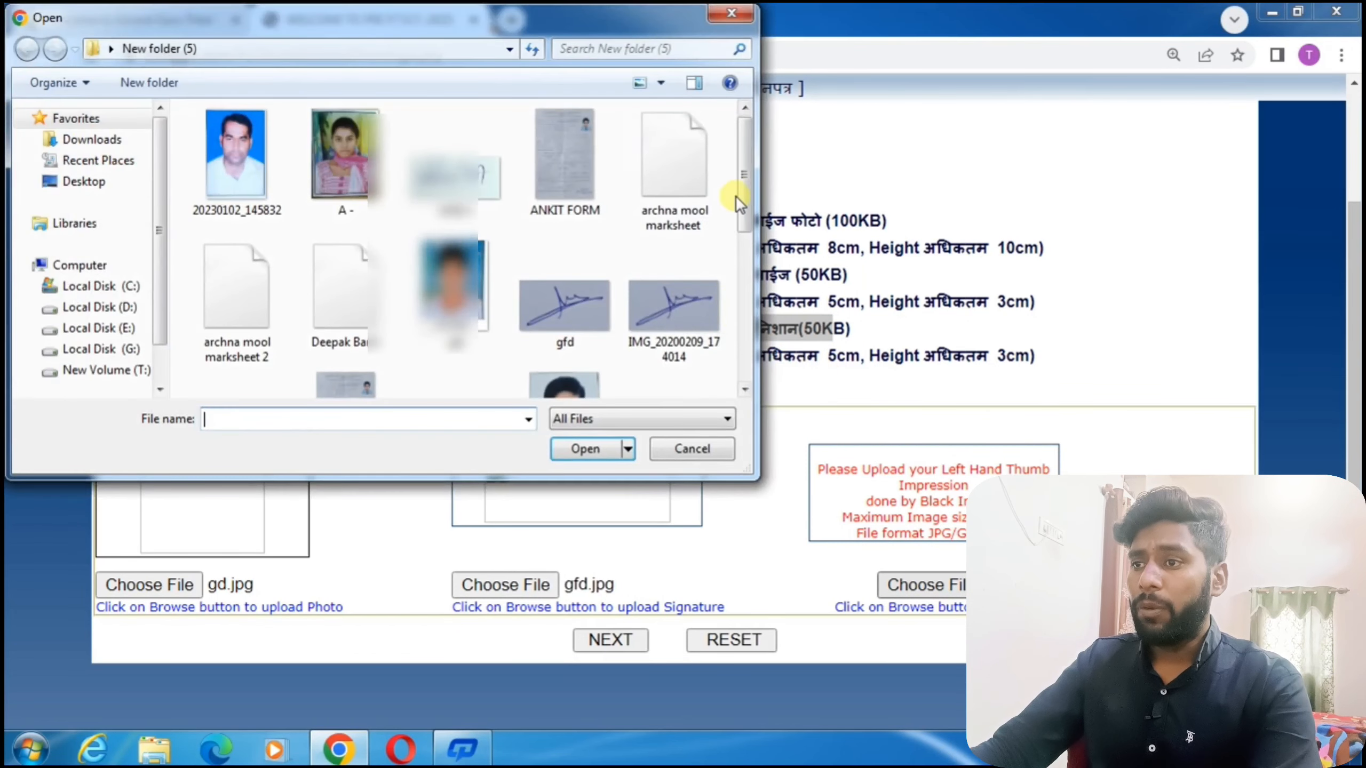
scroll(747, 198, down, 1)
scroll(746, 198, down, 2)
click(659, 339)
click(592, 449)
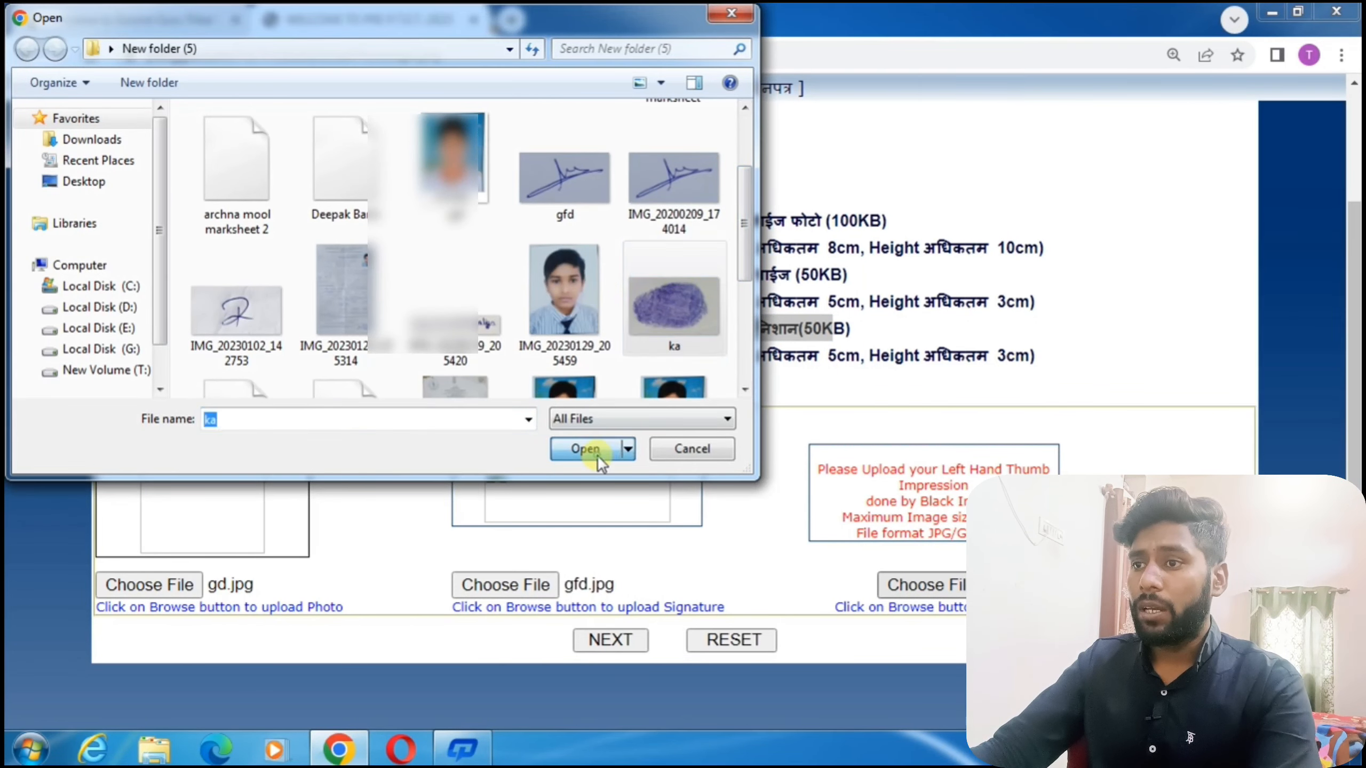
click(857, 188)
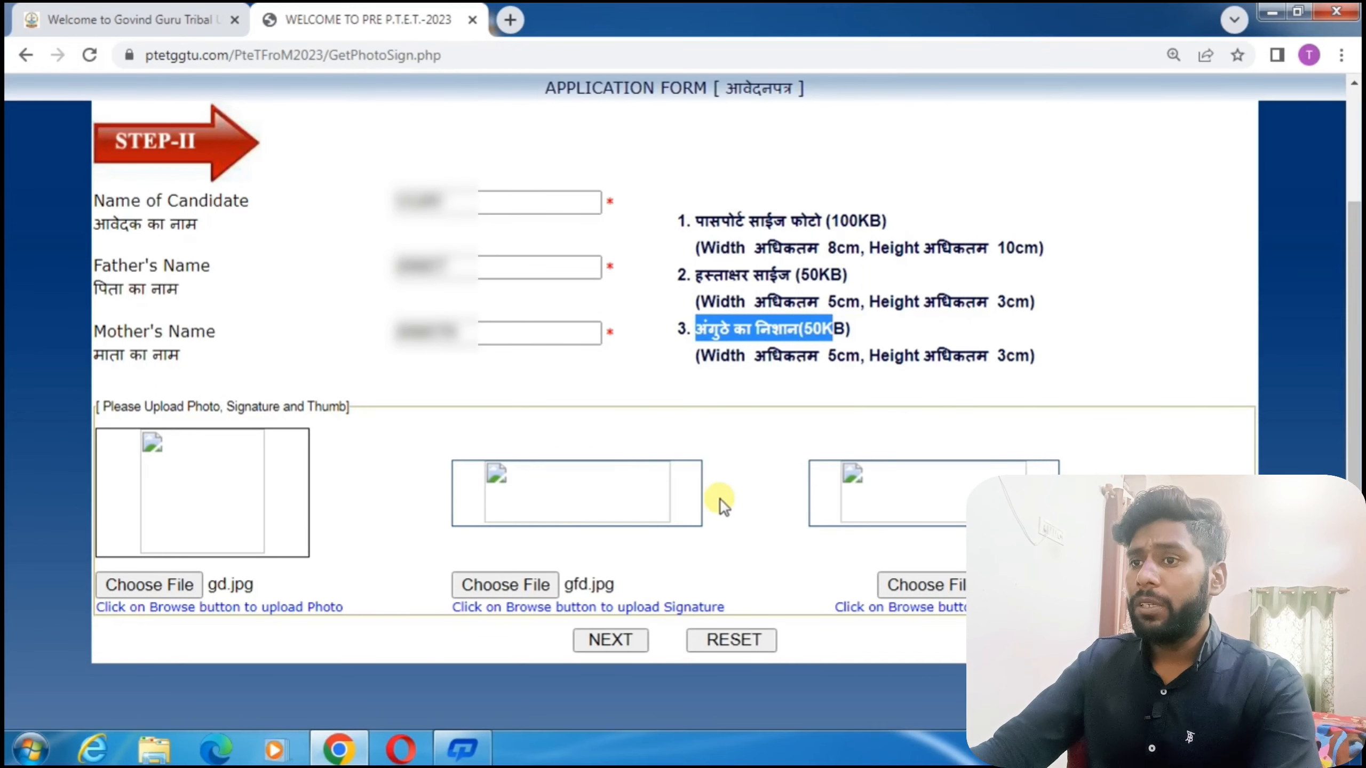
click(618, 643)
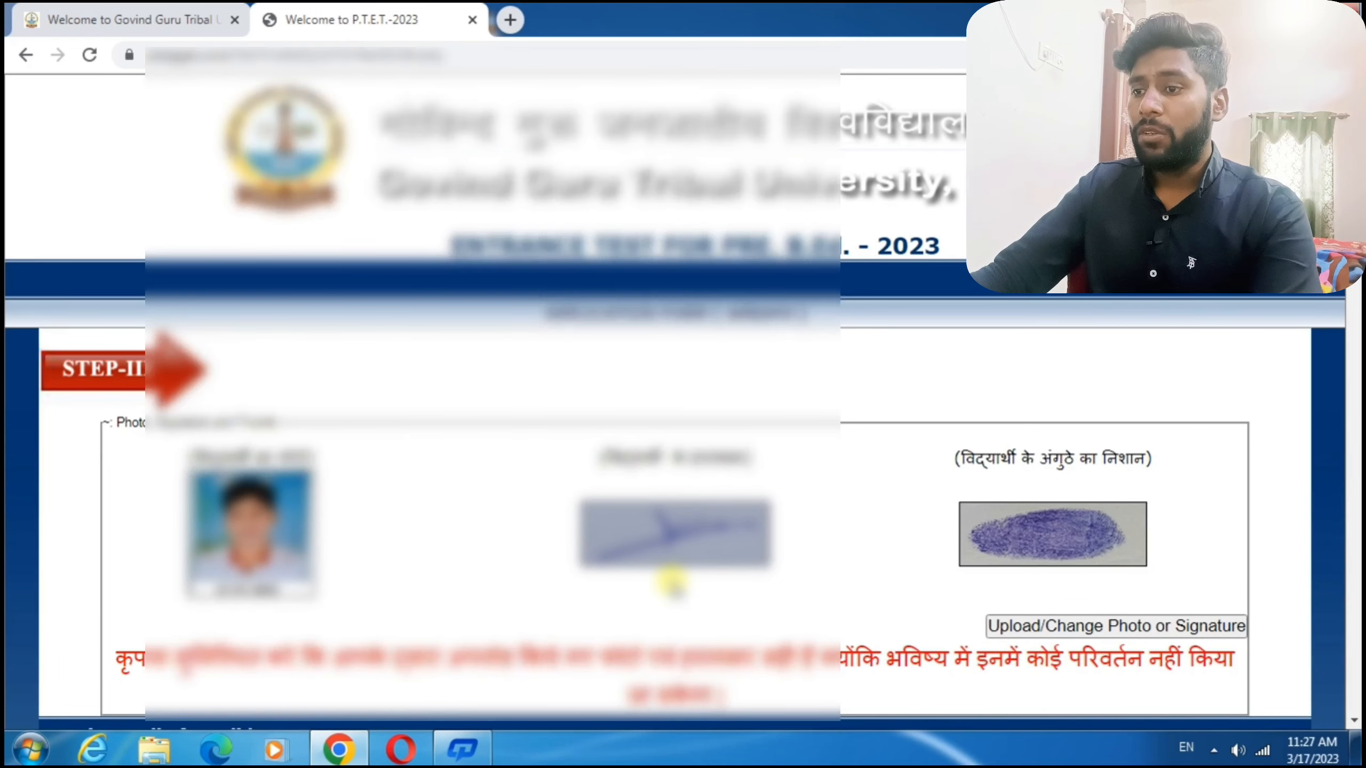
Scroll past the photo preview to the Gender, Bonafide and Category fields.
scroll(672, 580, down, 5)
scroll(672, 581, down, 10)
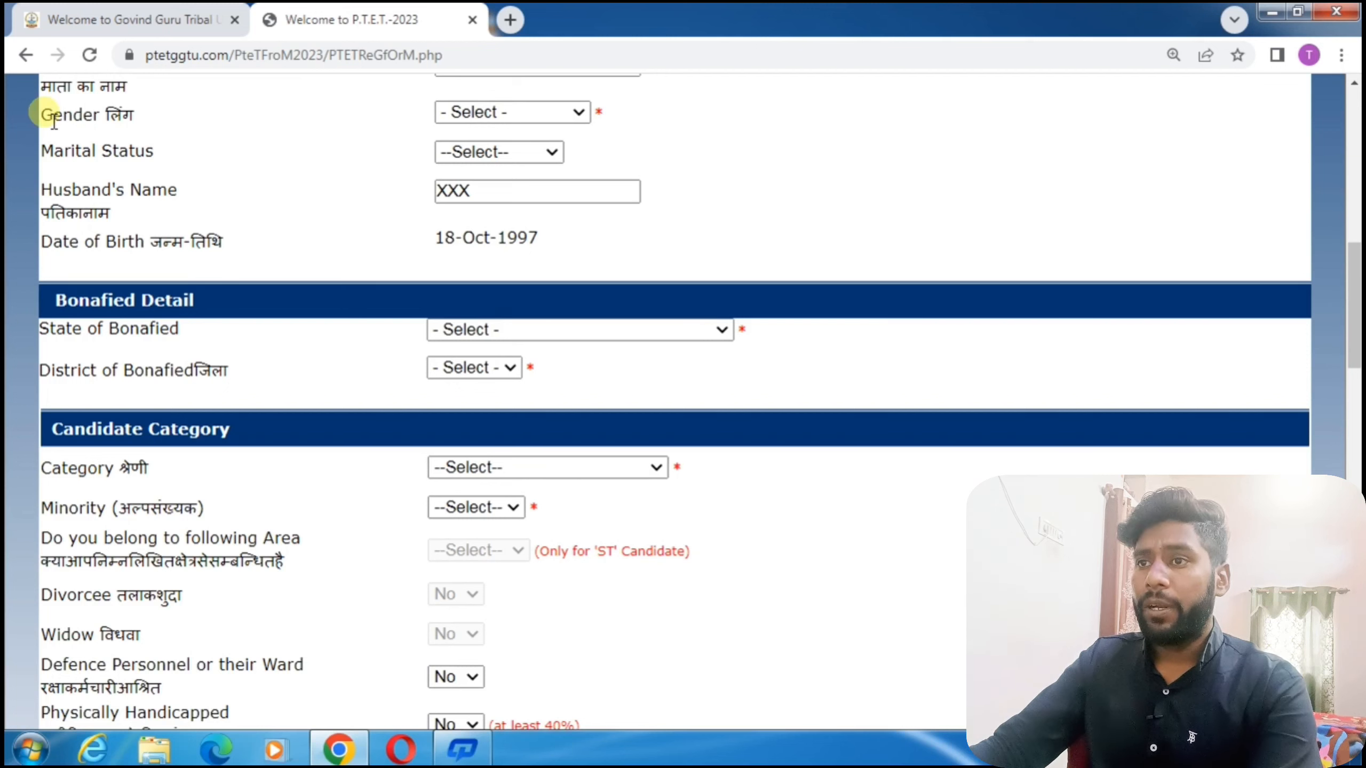
Set Gender to MALE and Marital Status to UNMARRIED, after briefly checking the MARRIED option.
drag(42, 116, 123, 116)
click(502, 112)
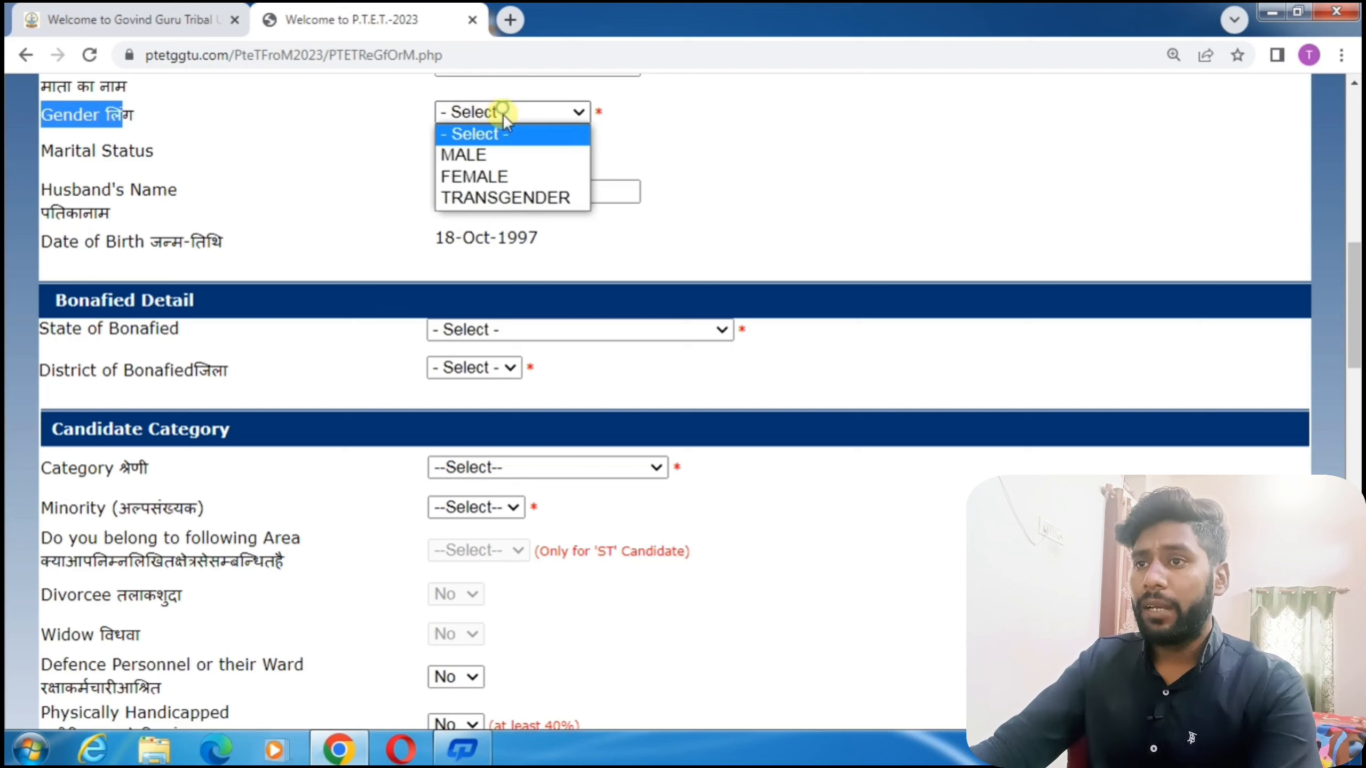
click(487, 156)
click(482, 151)
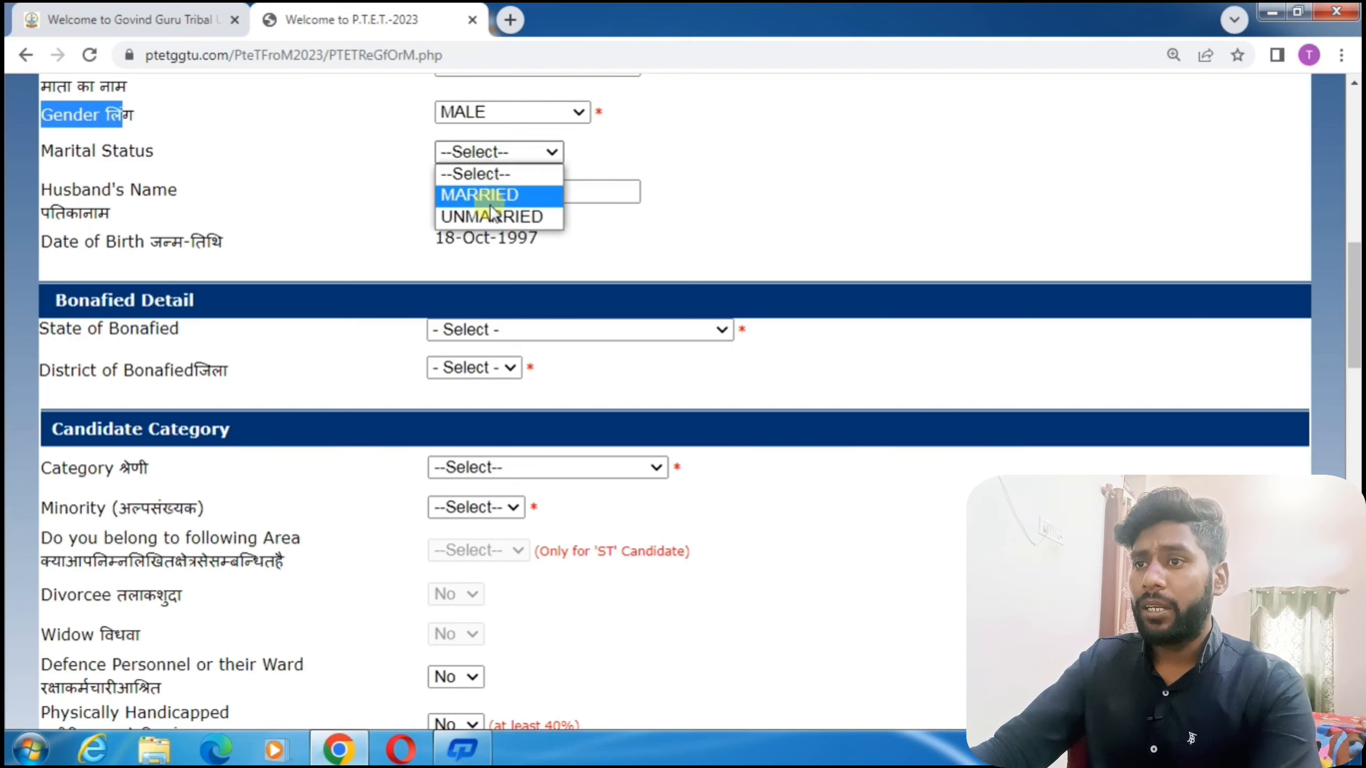
click(501, 218)
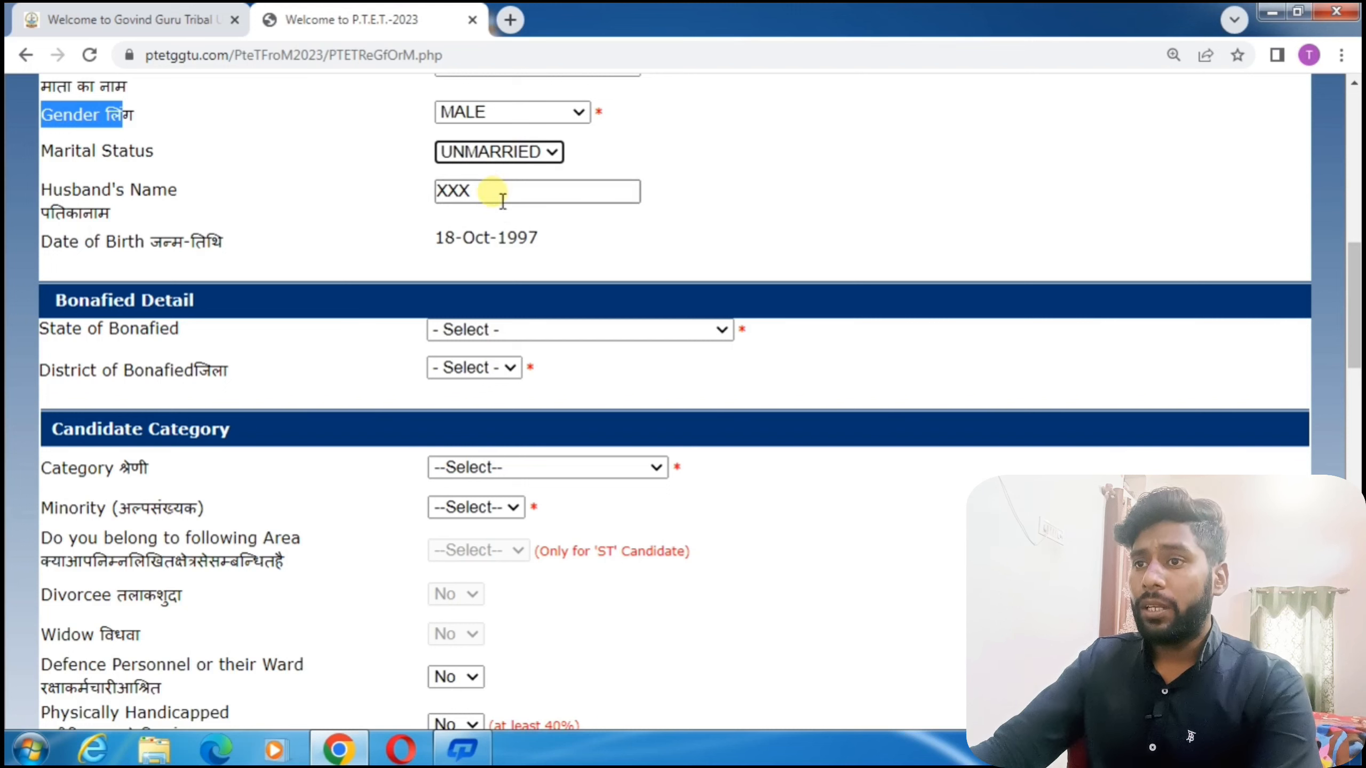
click(482, 162)
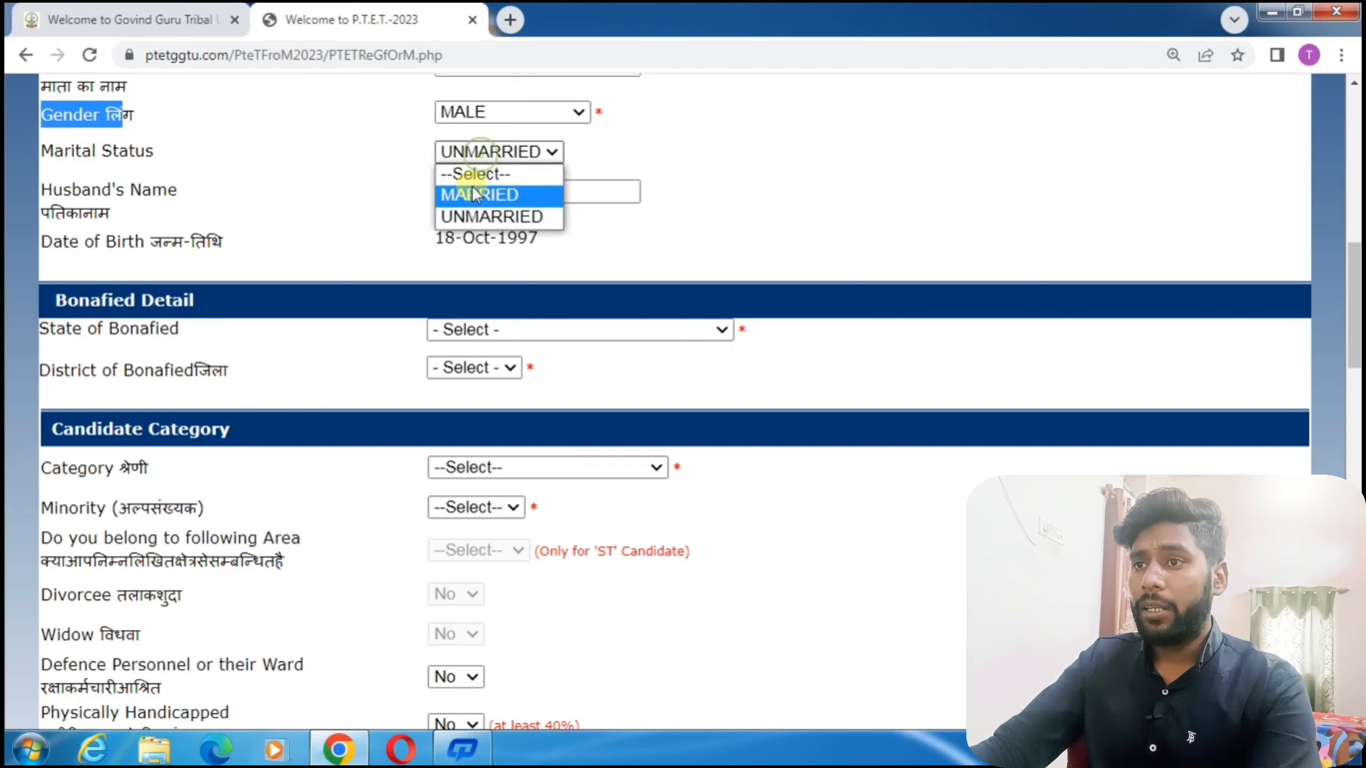
click(469, 197)
click(491, 197)
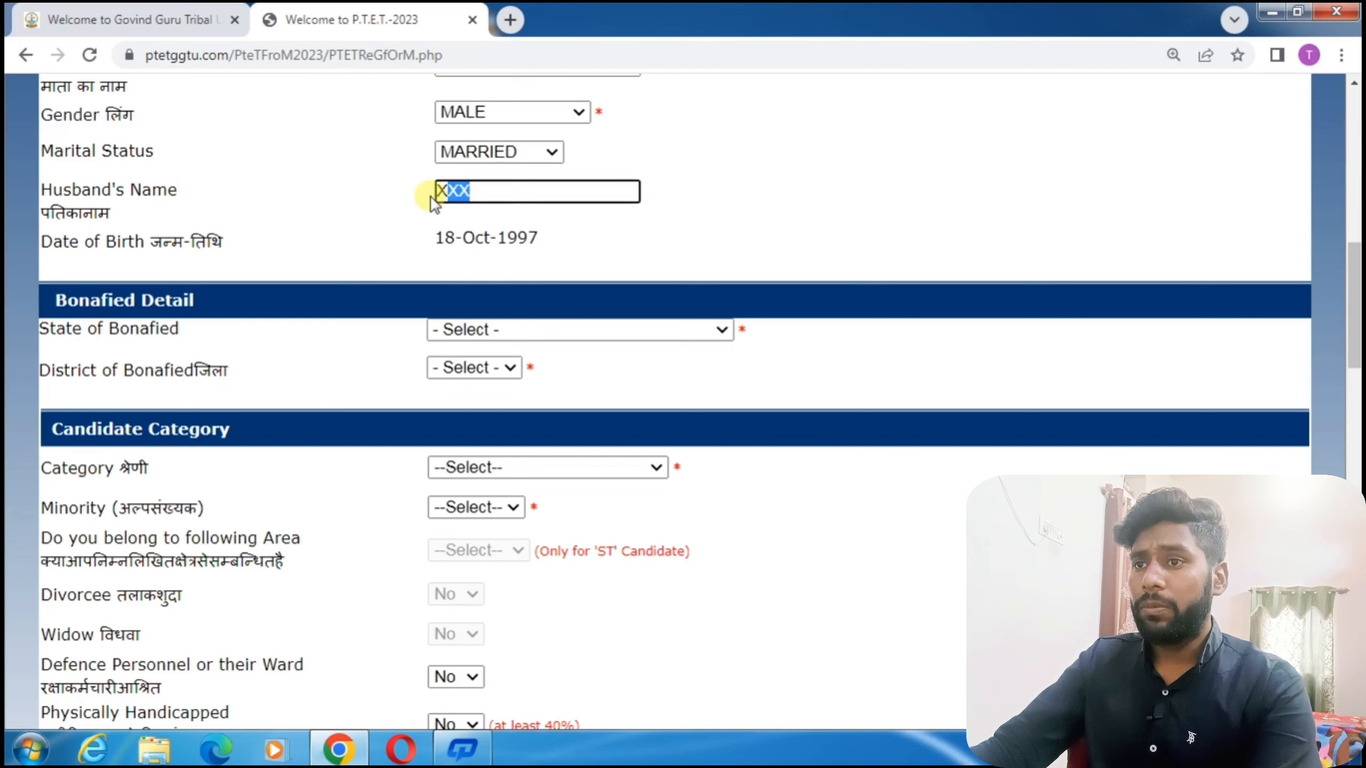
drag(446, 192, 495, 200)
double_click(487, 191)
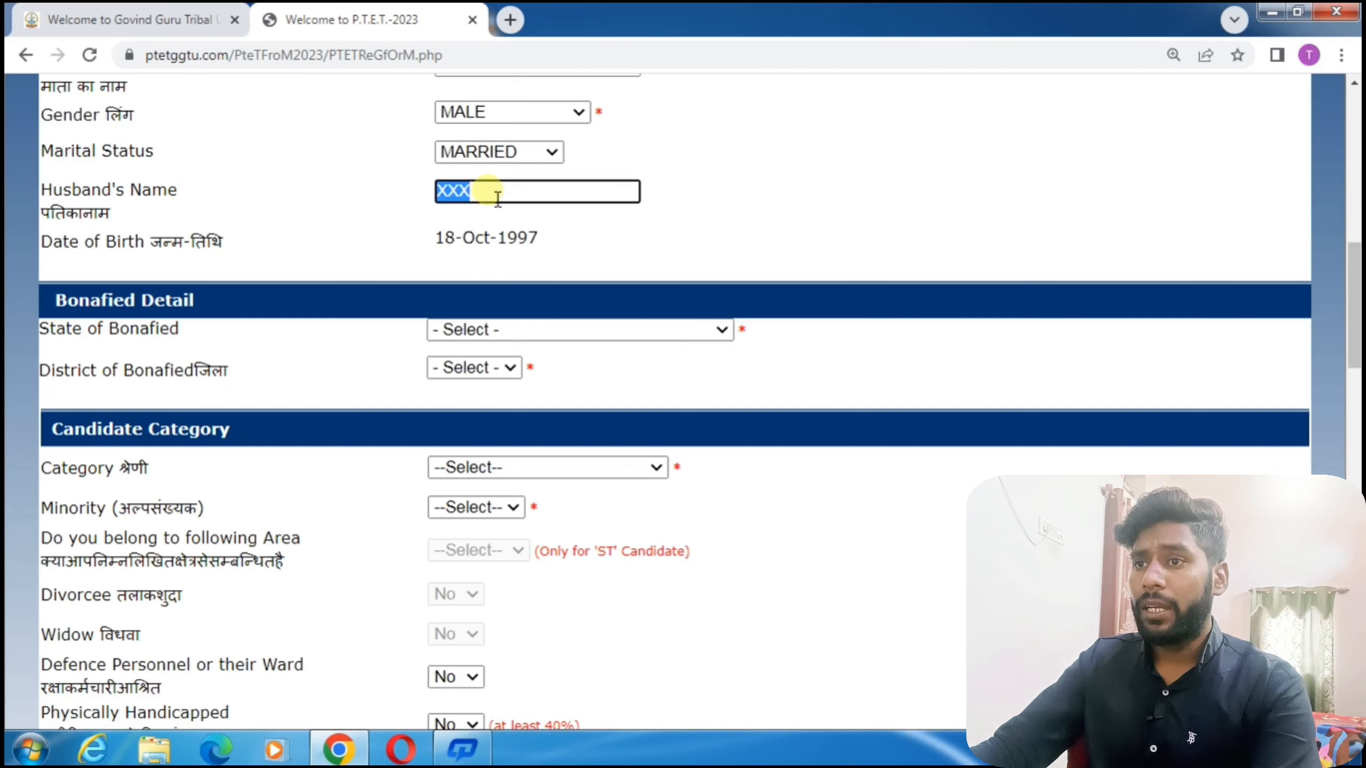
click(489, 153)
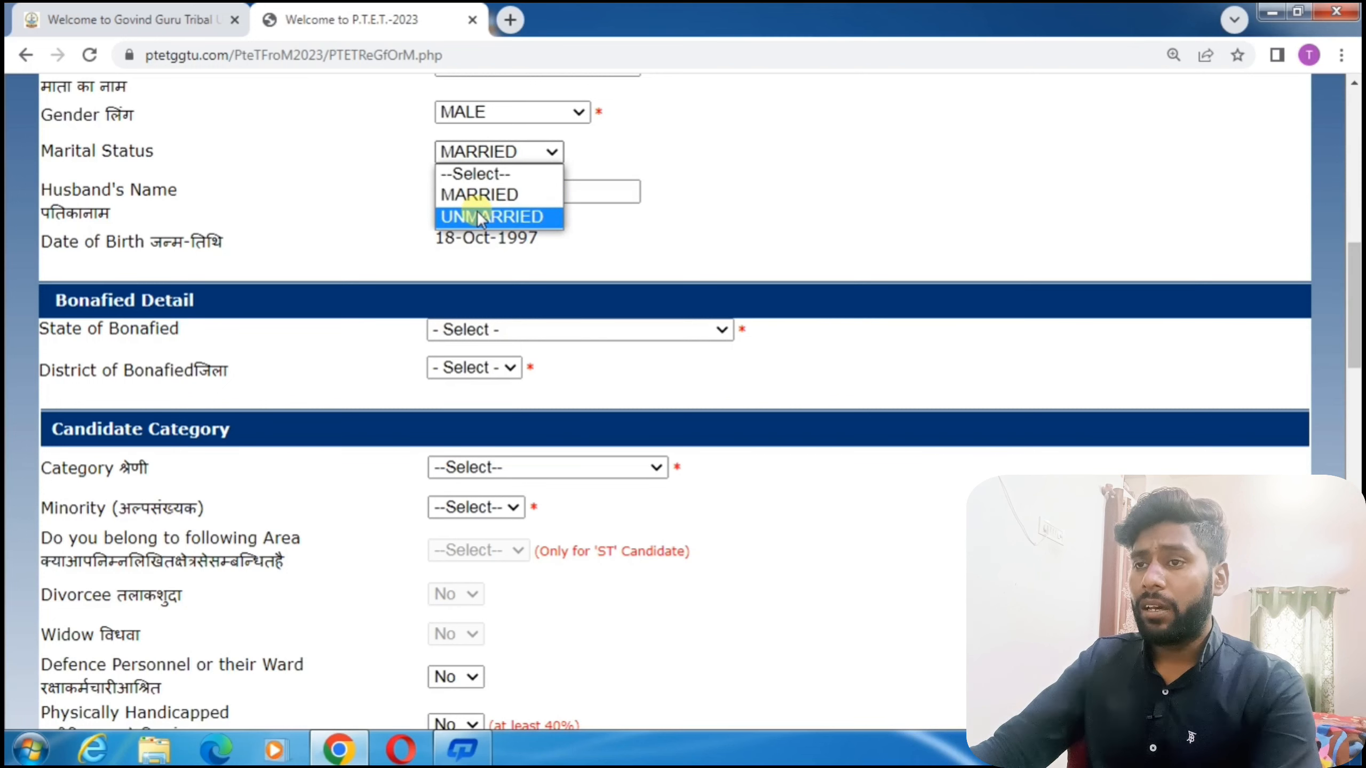
click(490, 215)
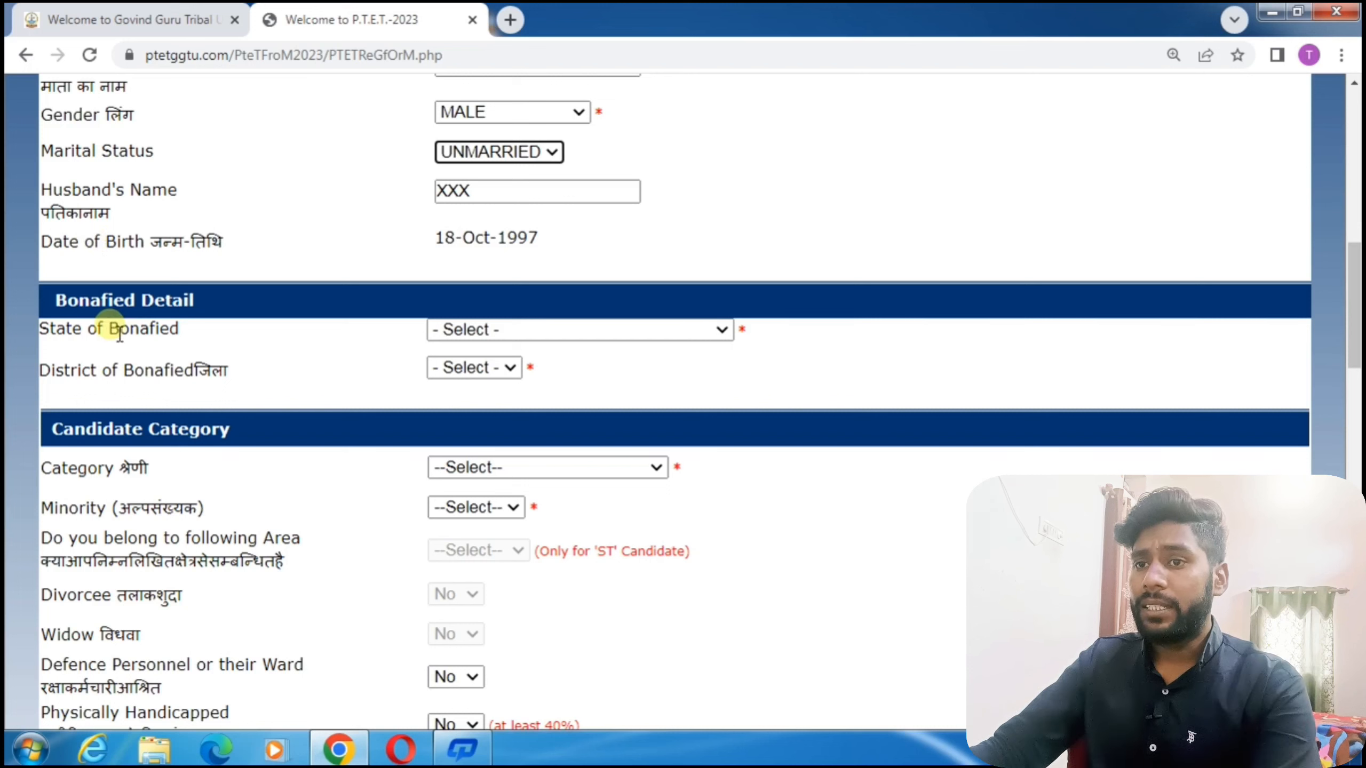
Set bonafide state RAJASTHAN, district JAIPUR, category SC and minority No.
click(479, 330)
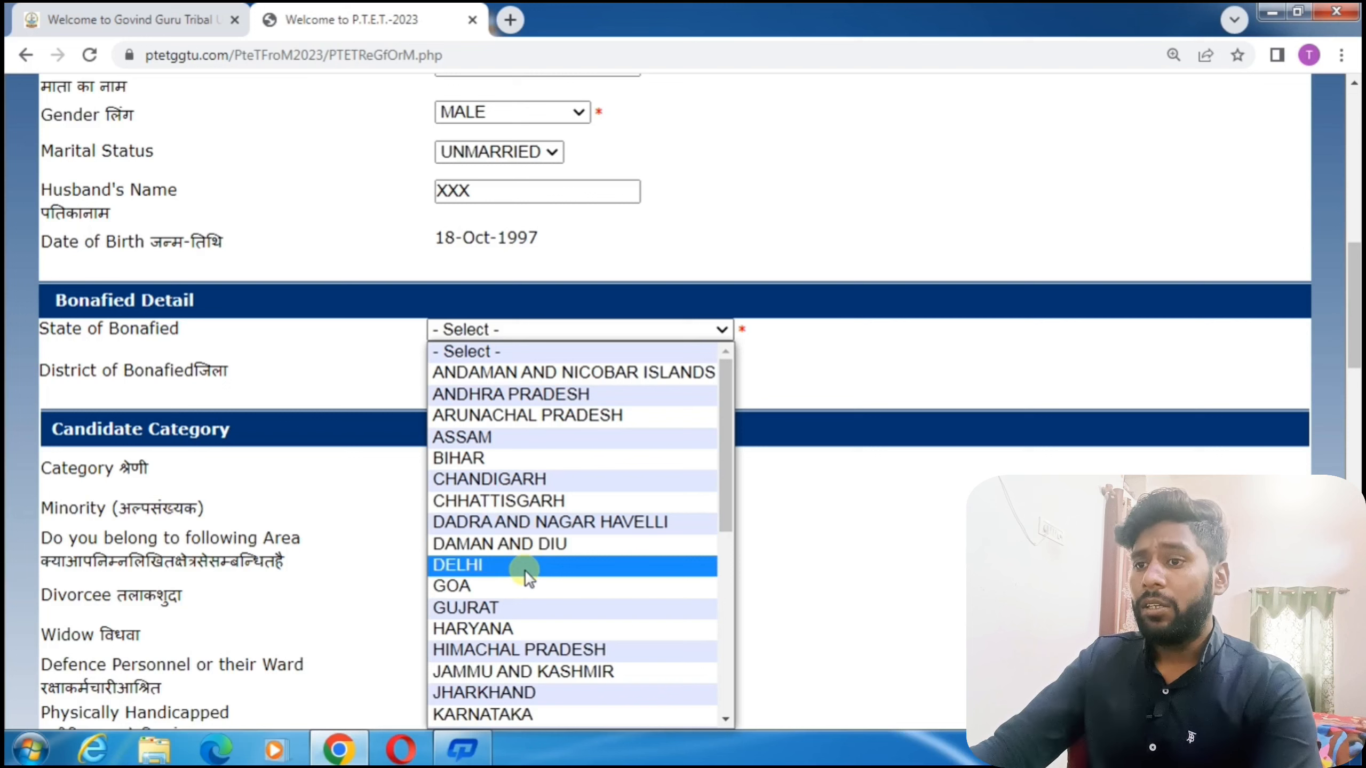
scroll(527, 572, down, 6)
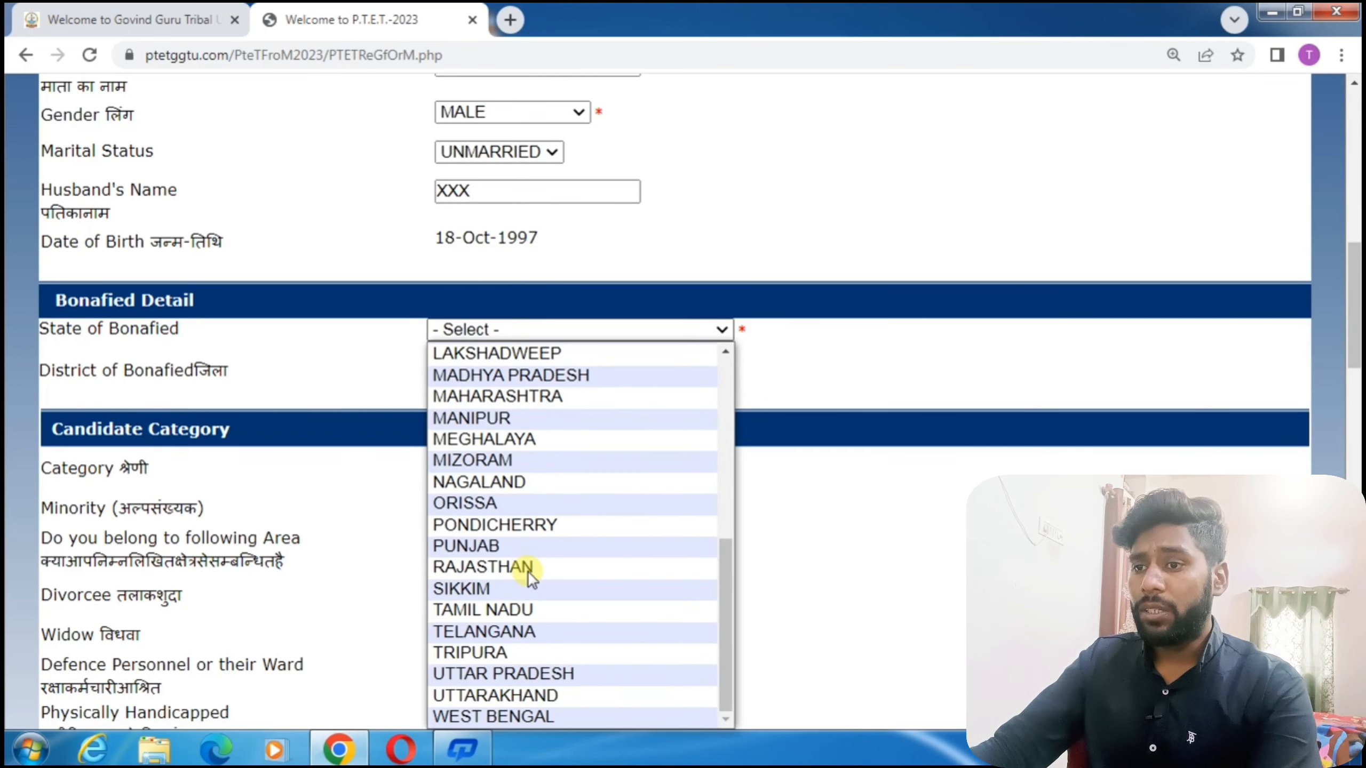
click(527, 572)
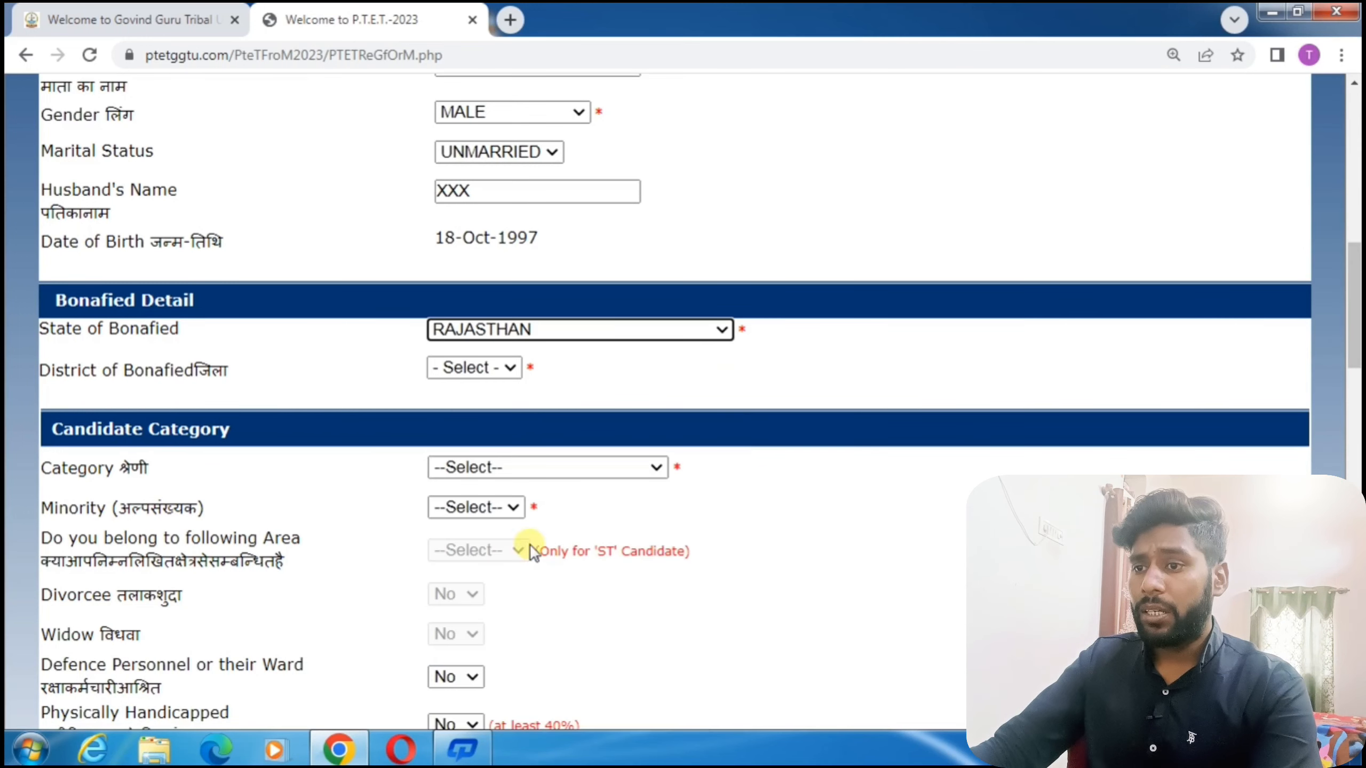
click(472, 371)
click(487, 343)
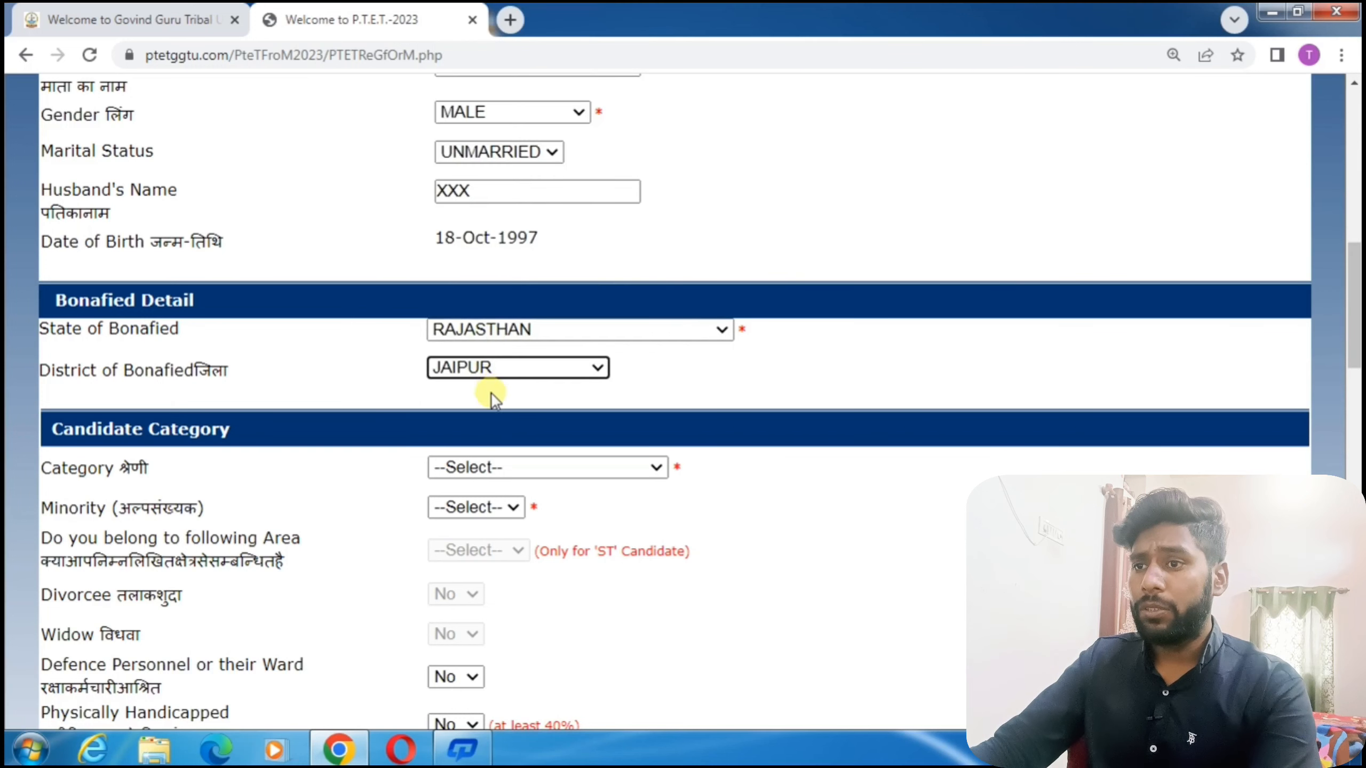
click(508, 479)
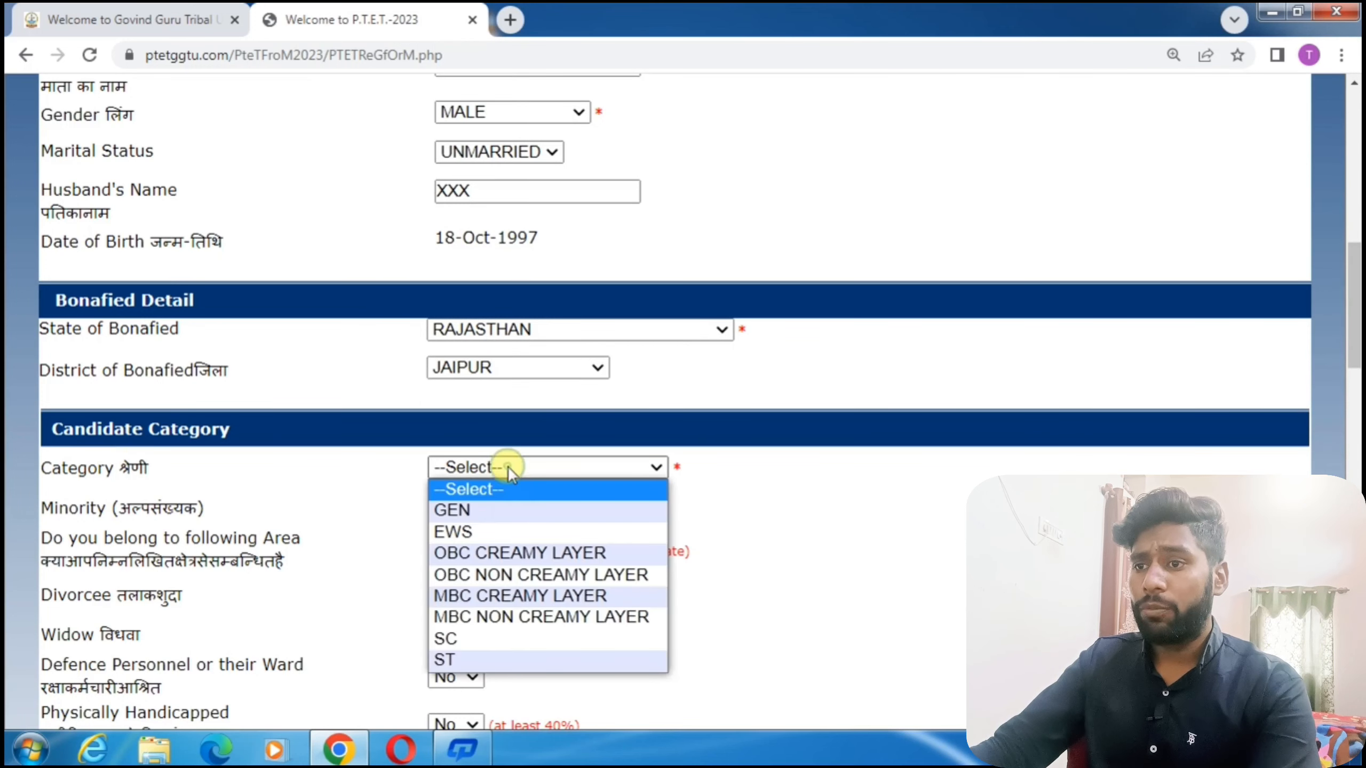
click(495, 637)
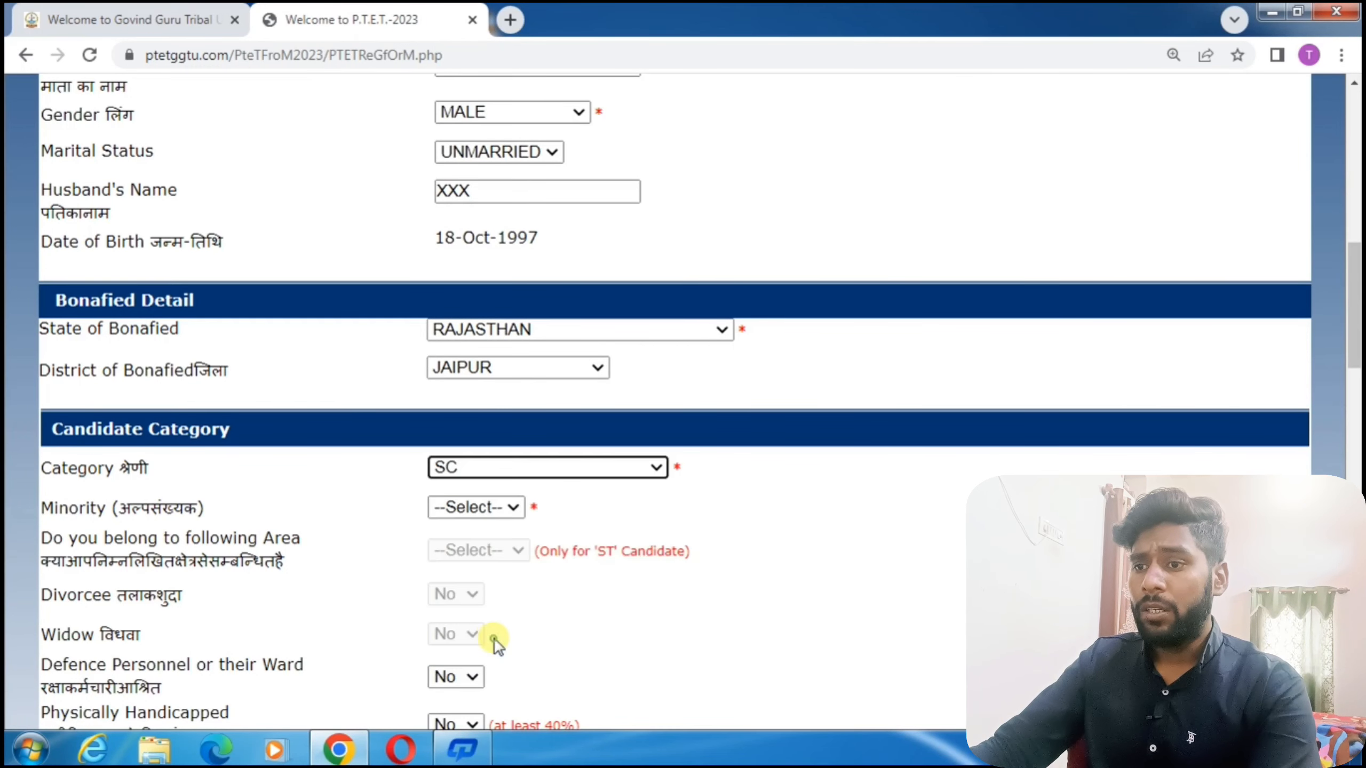
click(487, 513)
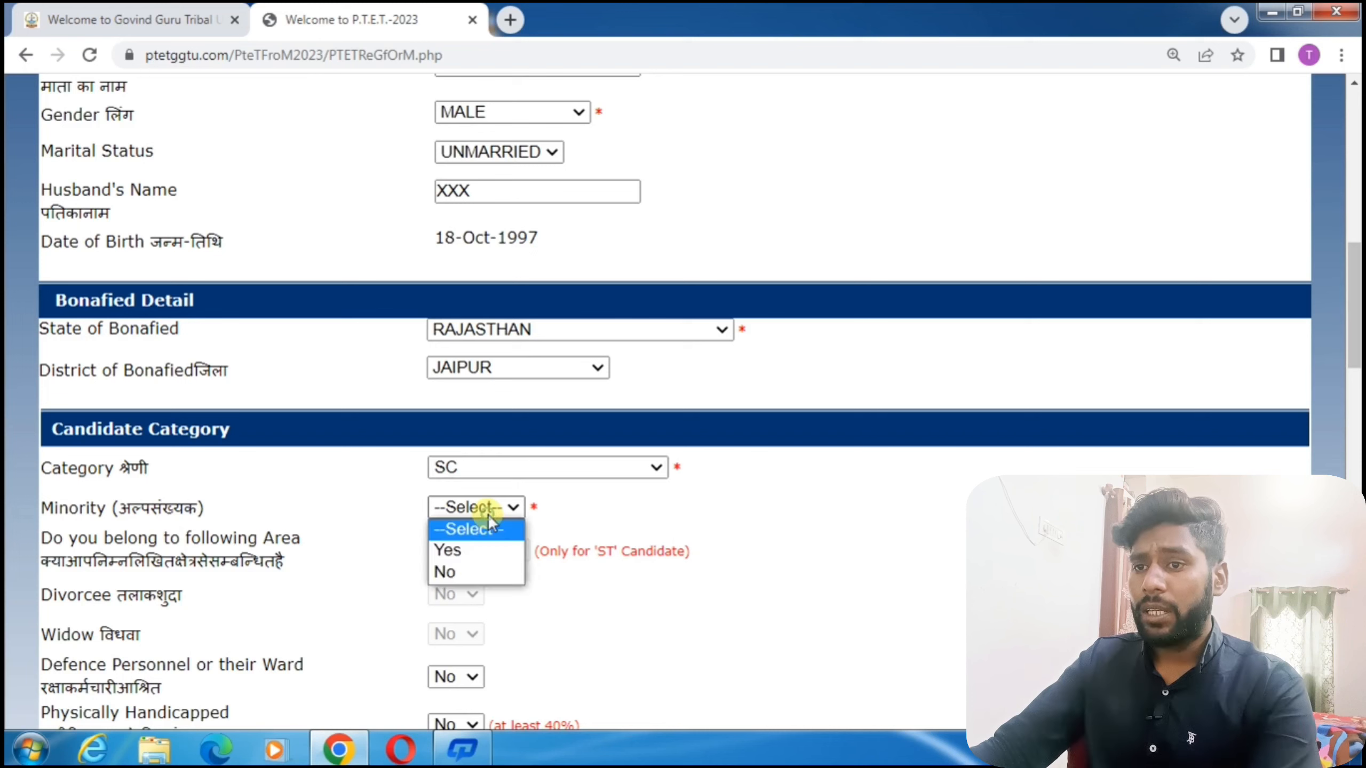
click(471, 570)
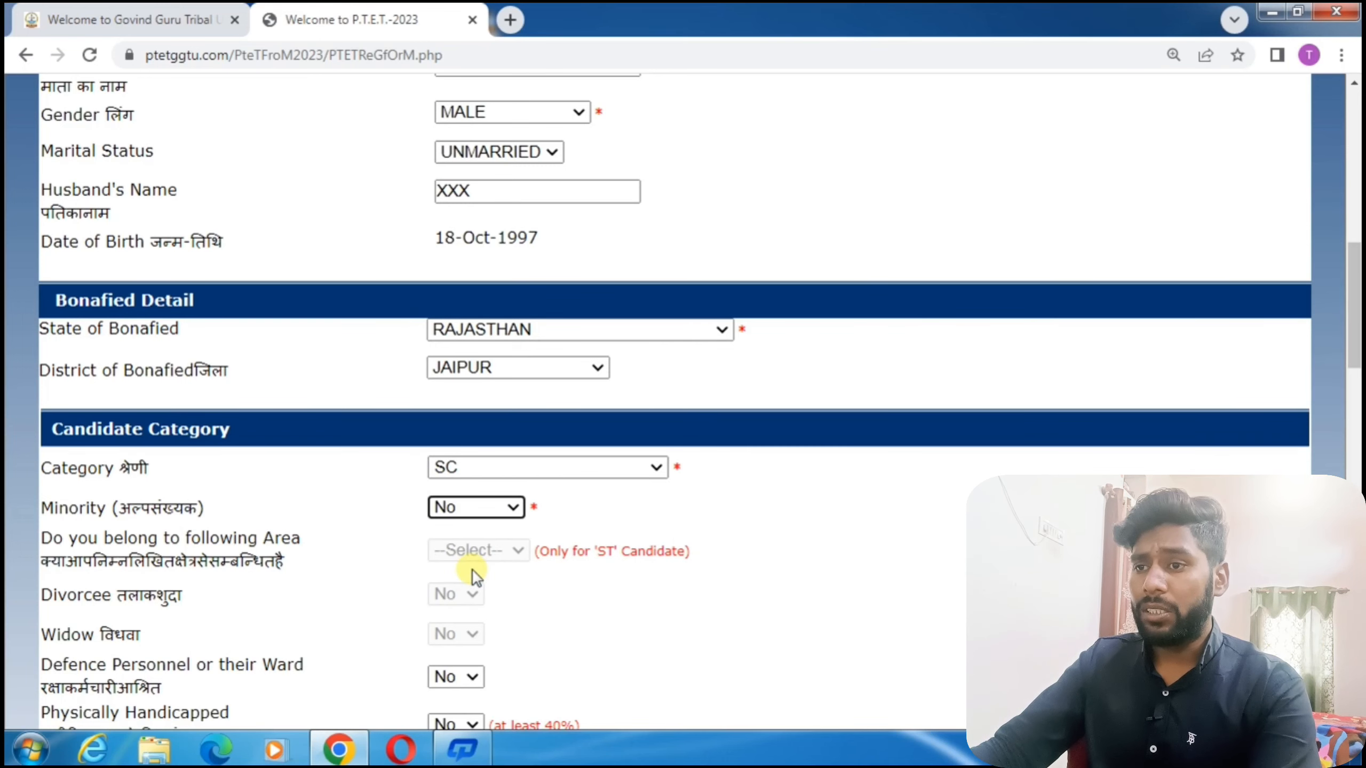
scroll(473, 570, down, 7)
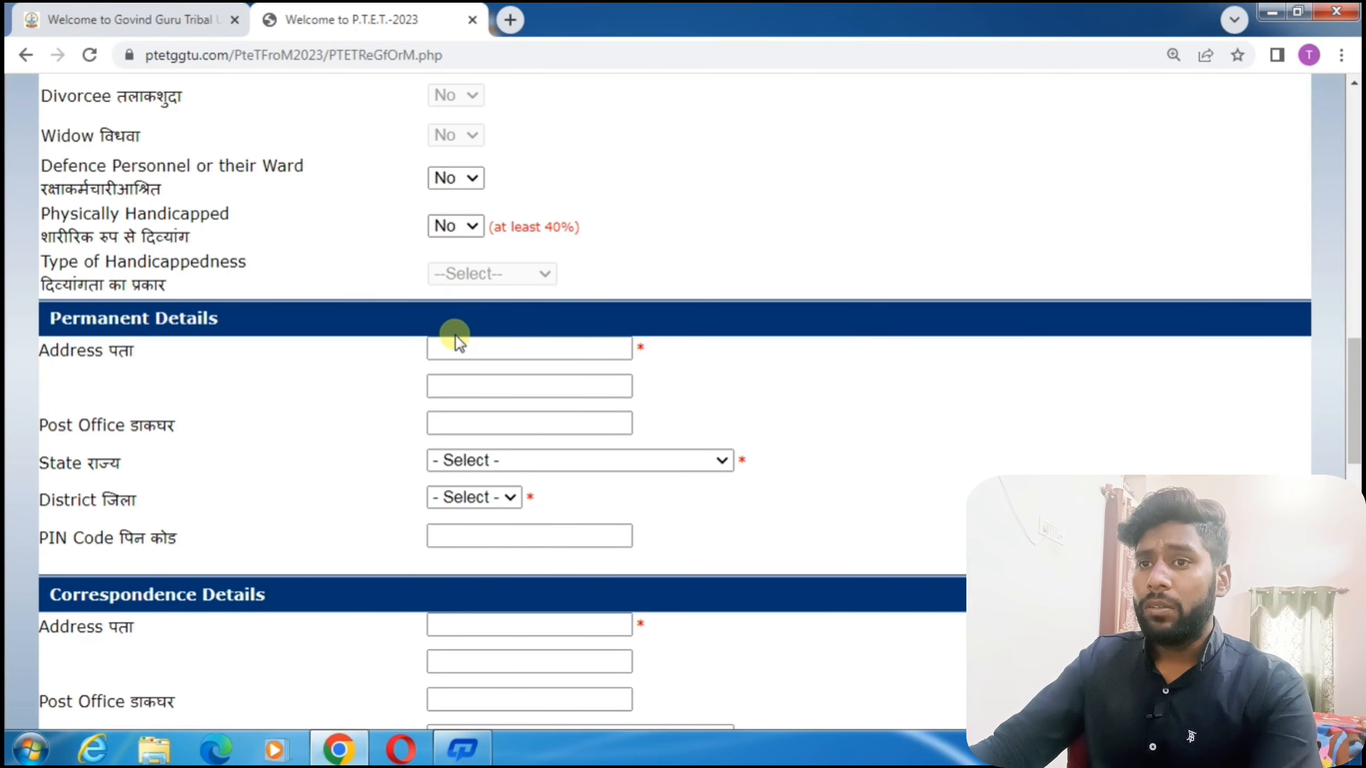
Review the Physically Handicapped 40% note and permanent address fields, dismissing the address-required warning.
drag(95, 237, 187, 237)
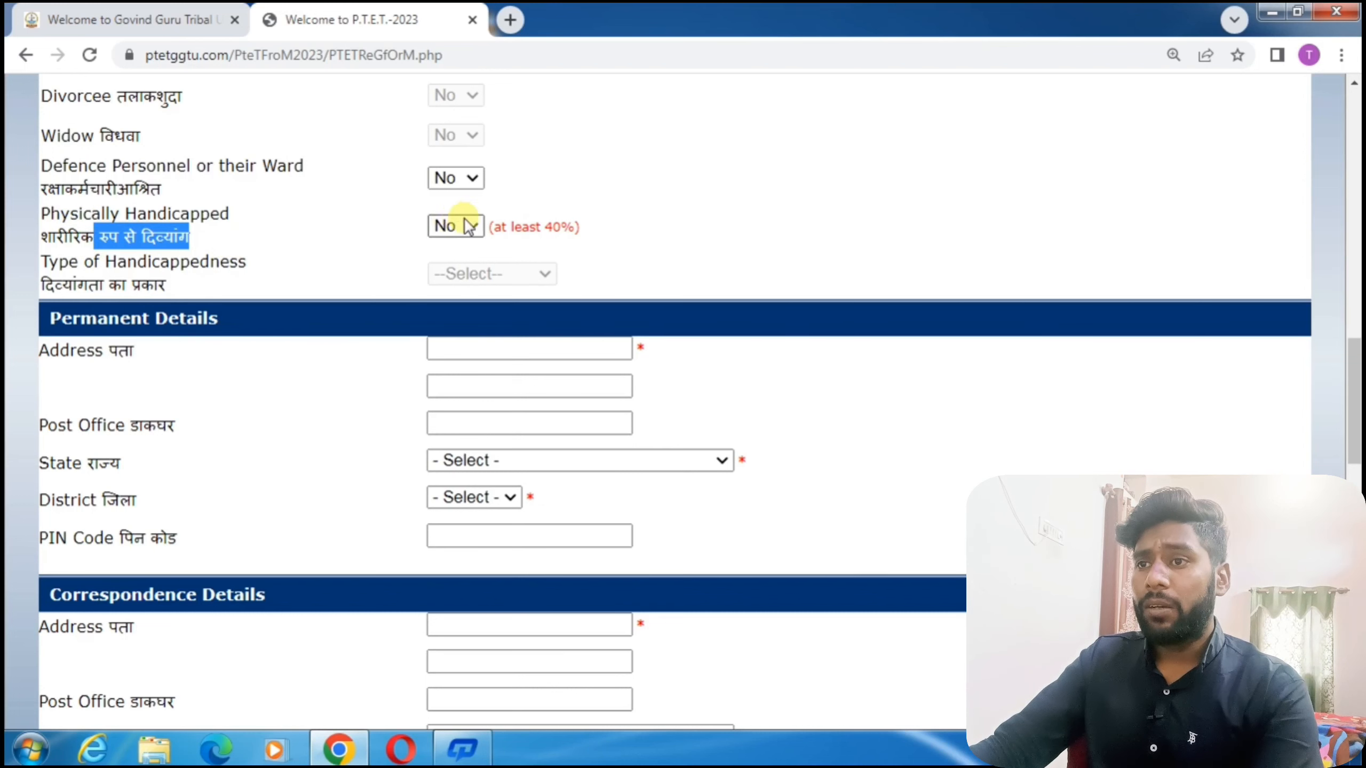
drag(545, 229, 610, 235)
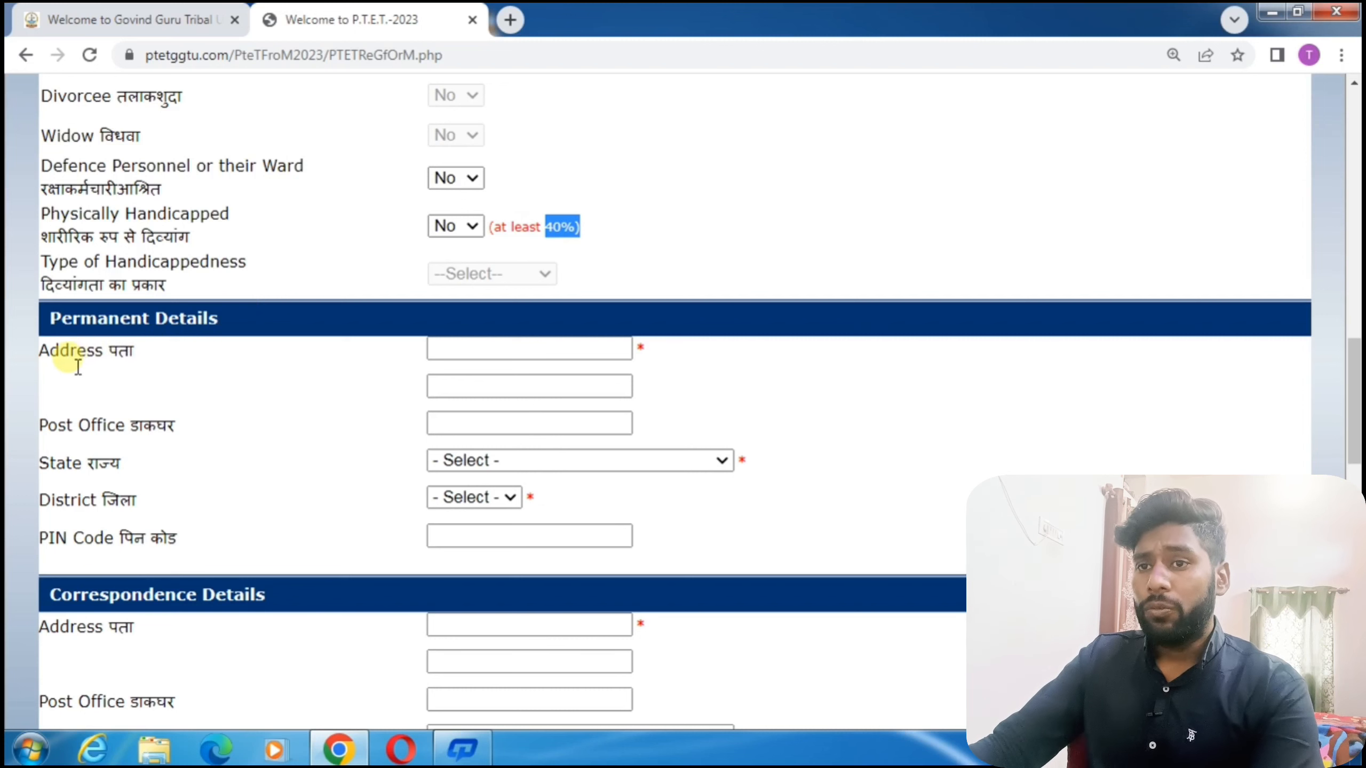
drag(70, 358, 167, 355)
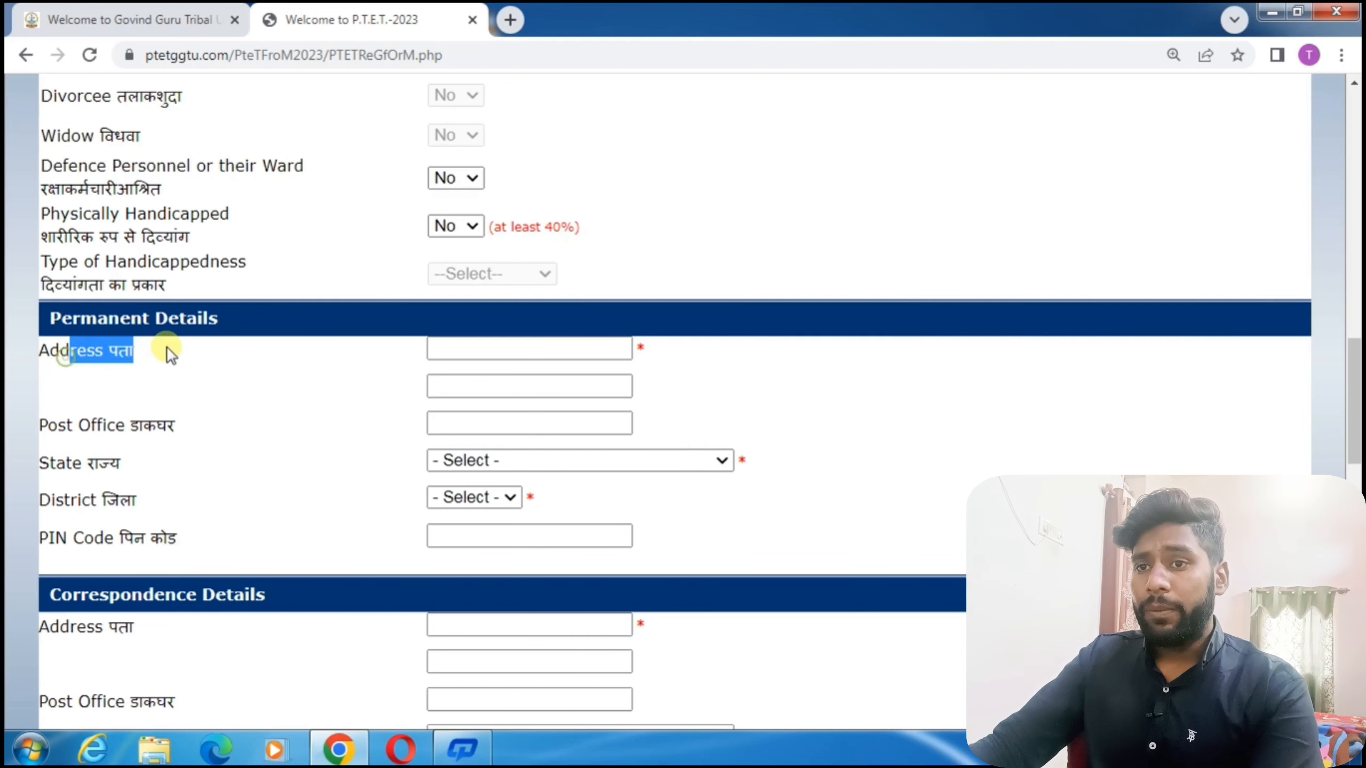
click(495, 353)
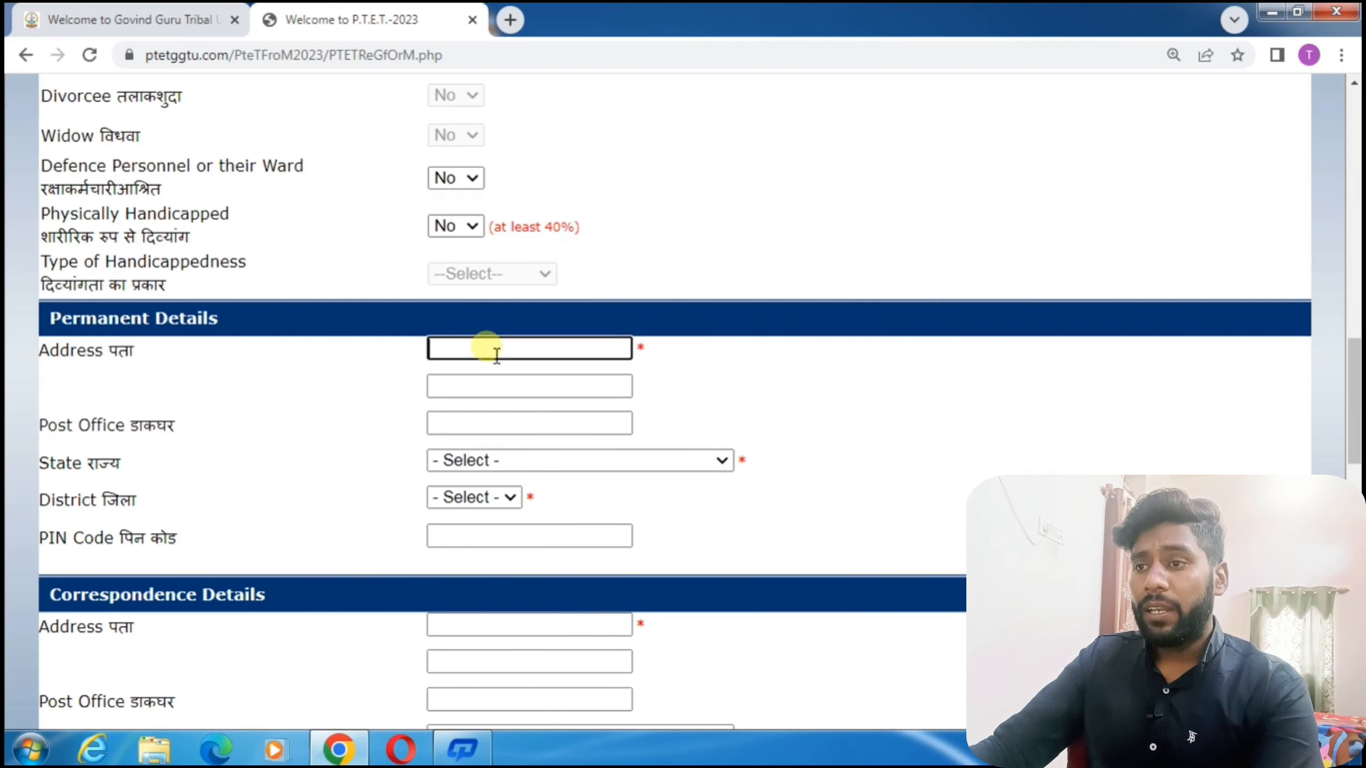
click(58, 425)
click(882, 168)
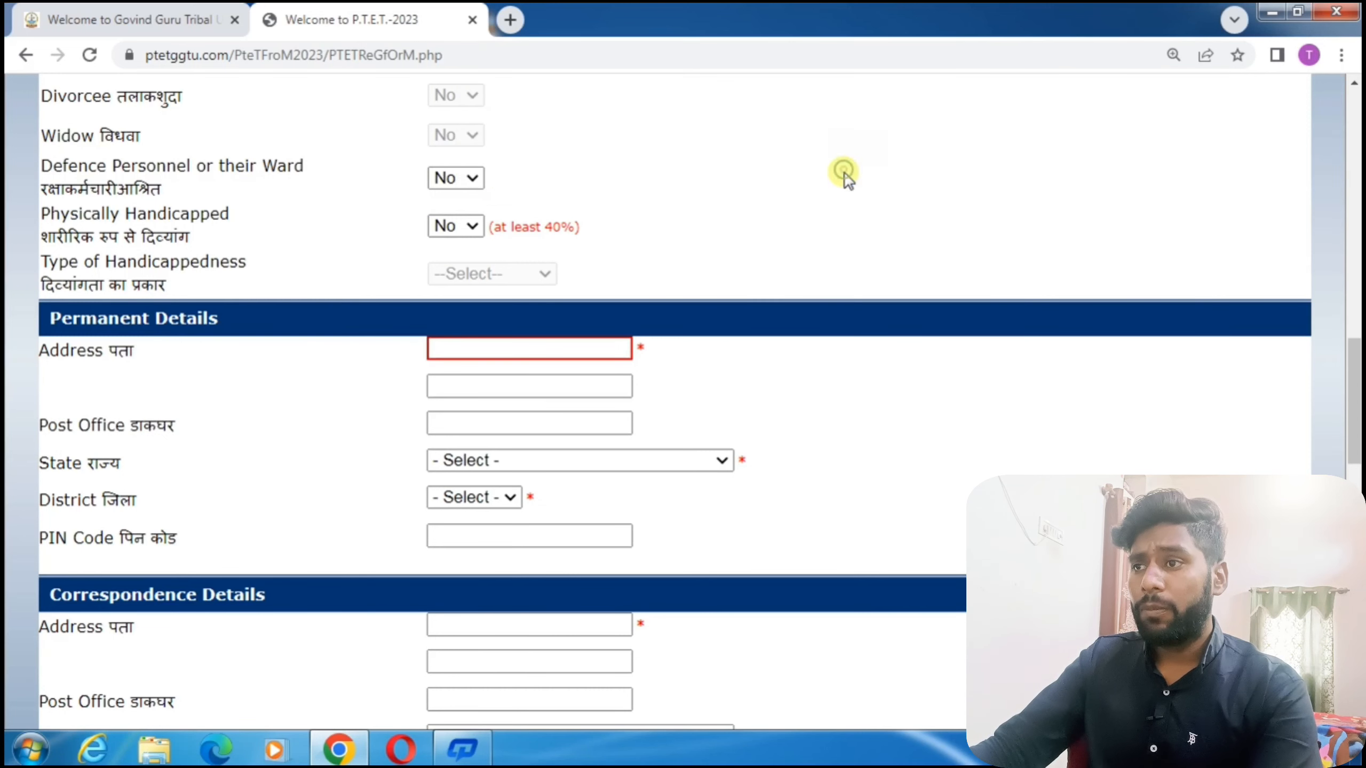
double_click(144, 425)
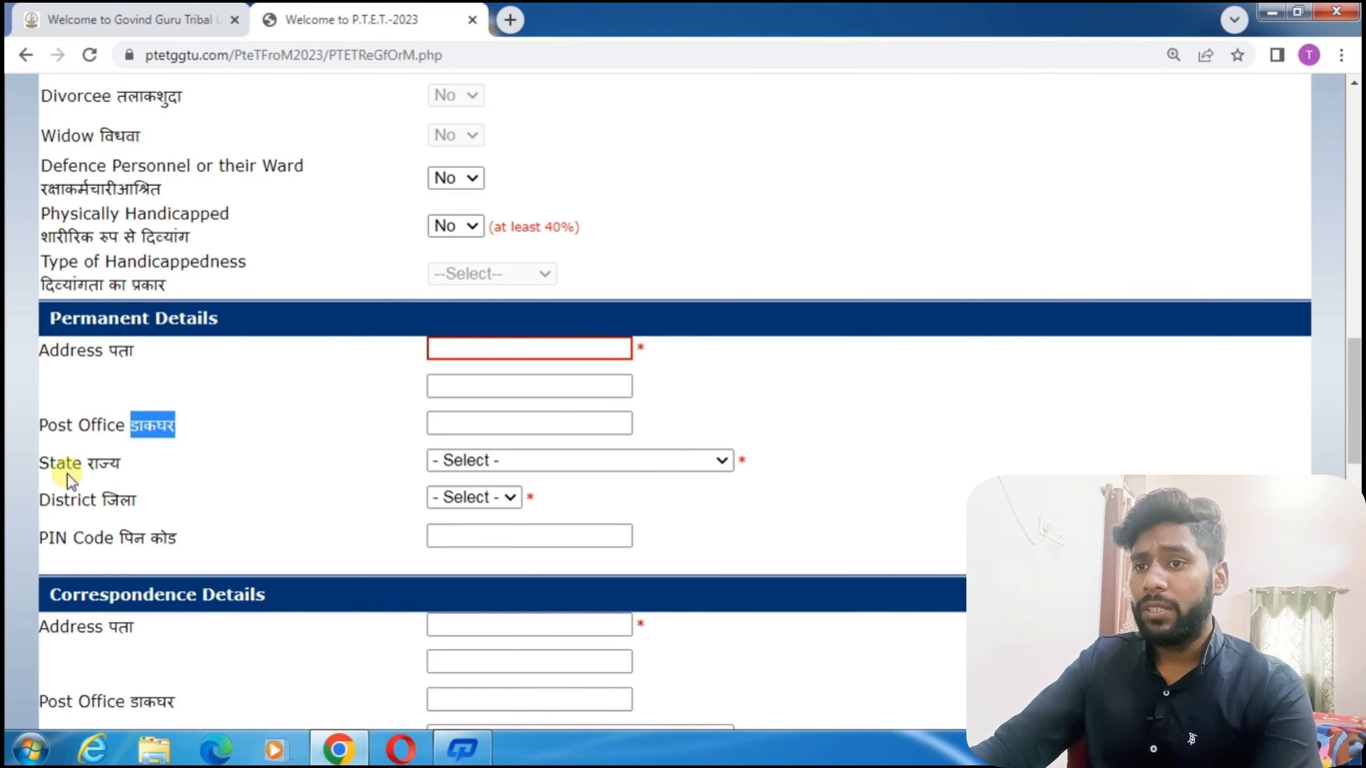
drag(81, 464, 150, 463)
Set the permanent State to RAJASTHAN and District to JAIPUR, and enter the PIN code.
click(519, 474)
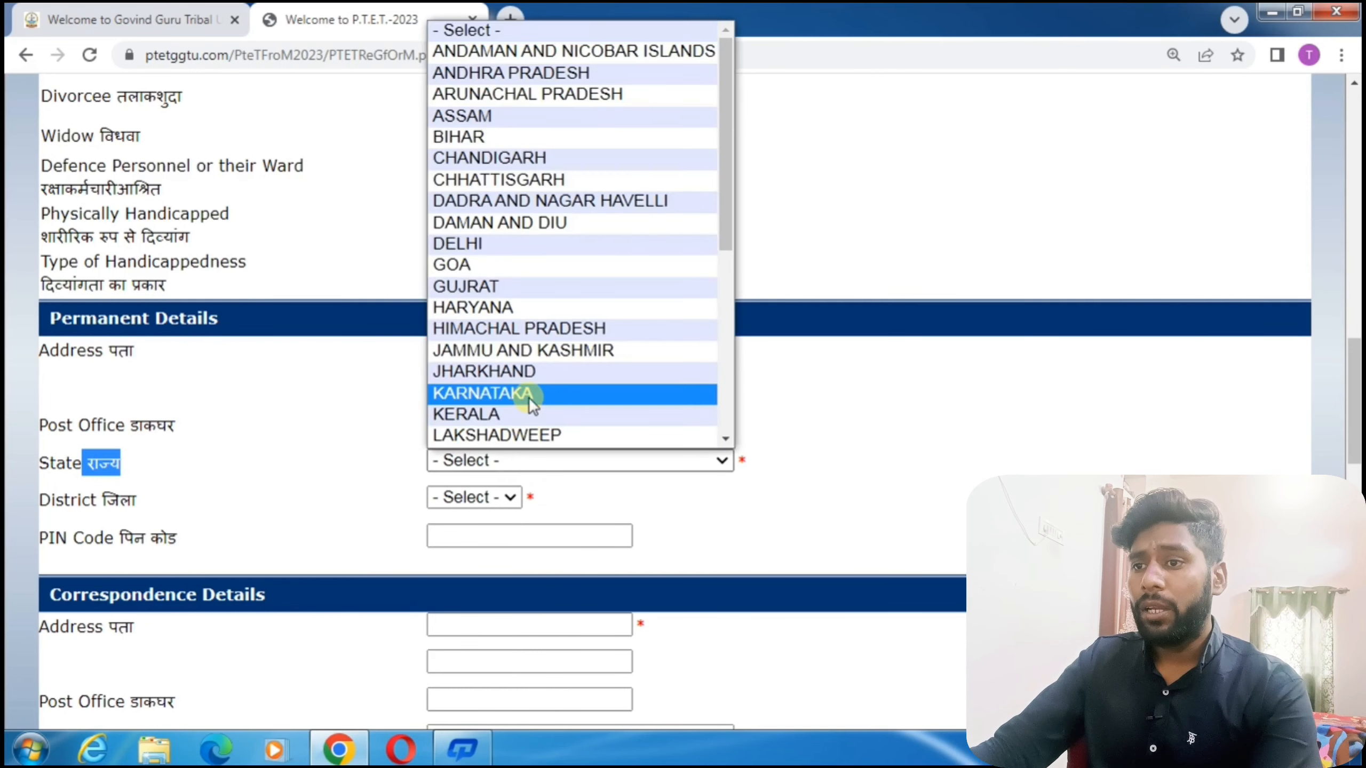
scroll(530, 397, down, 5)
click(542, 294)
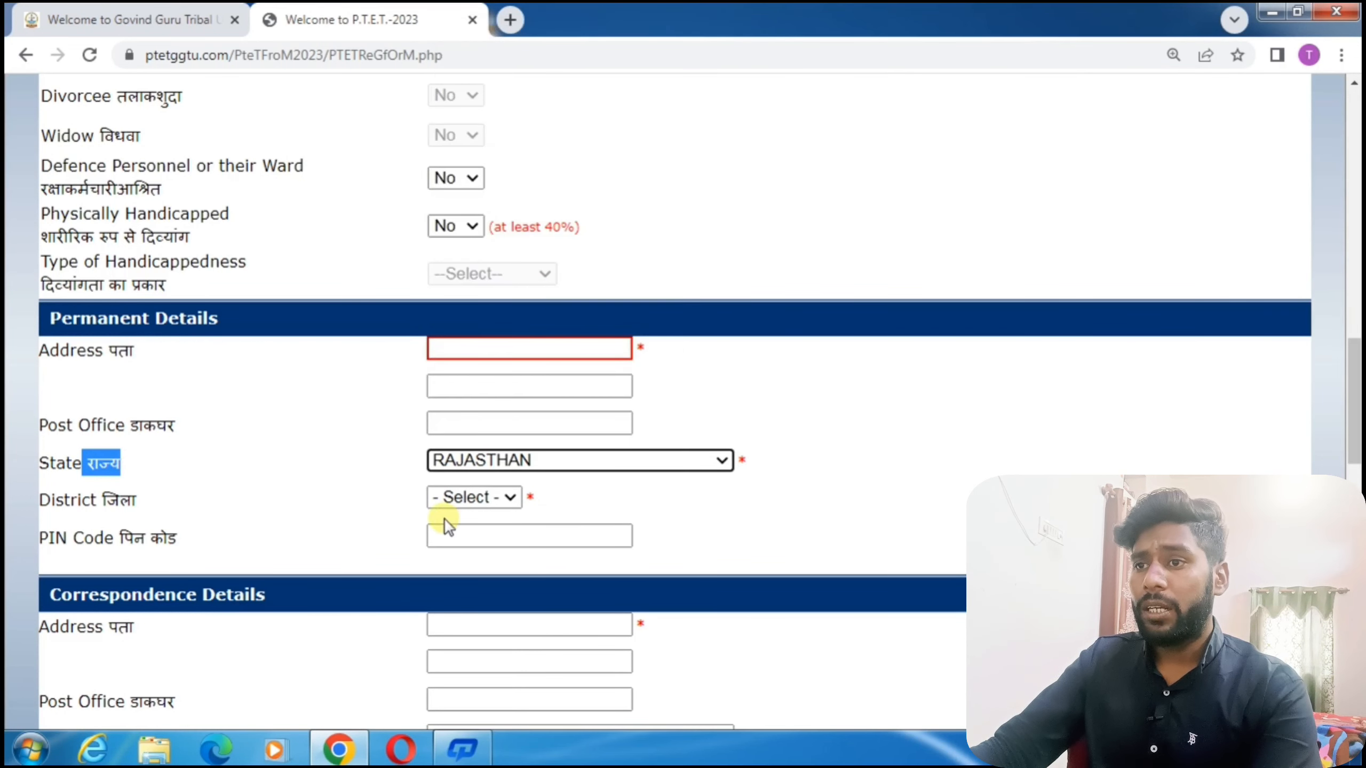
click(486, 497)
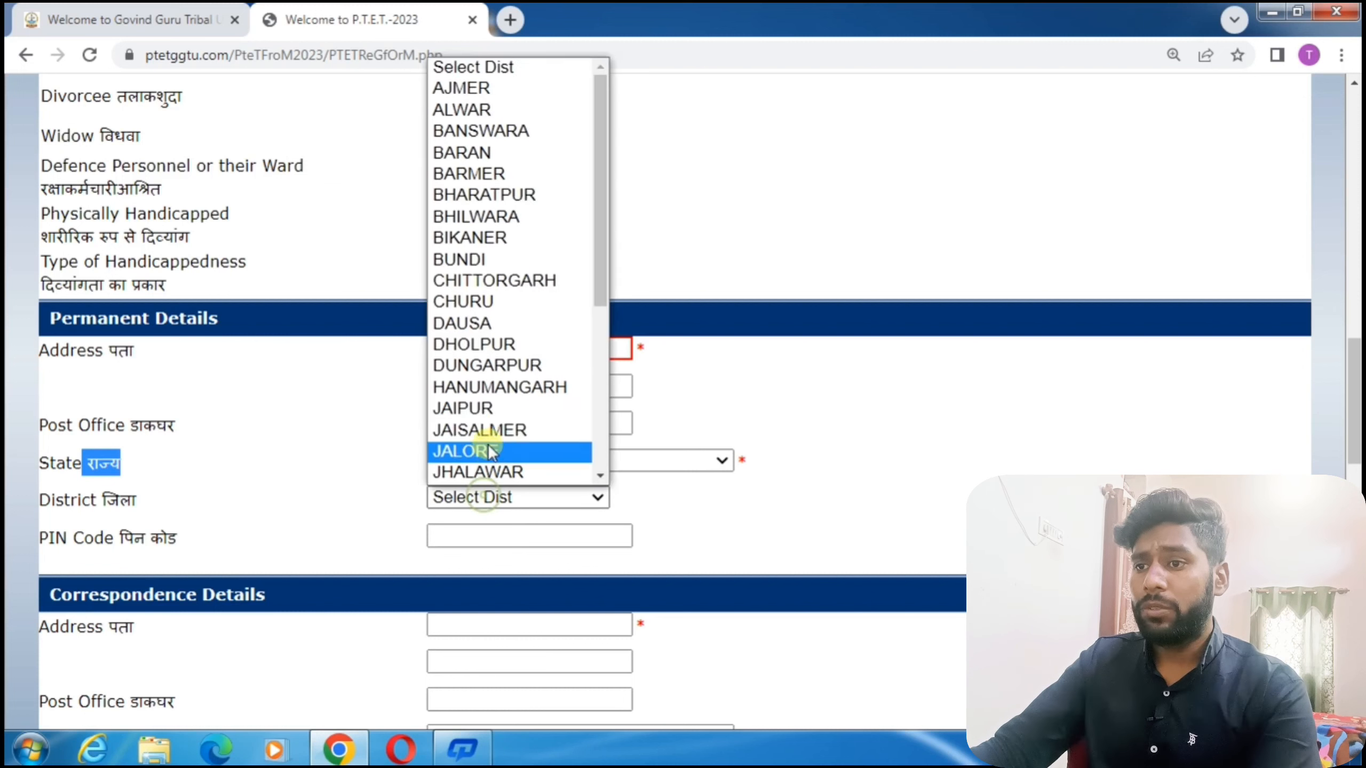
click(495, 409)
click(458, 540)
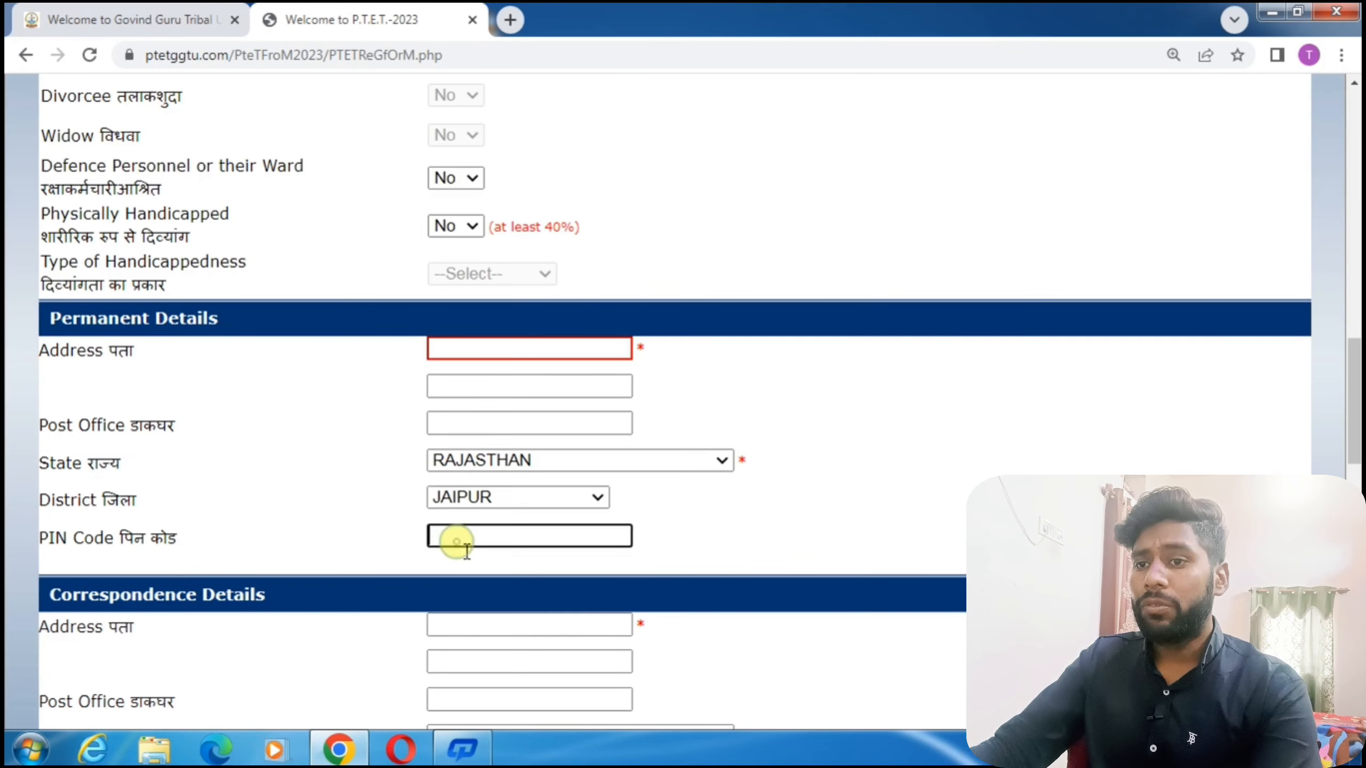
text(303905)
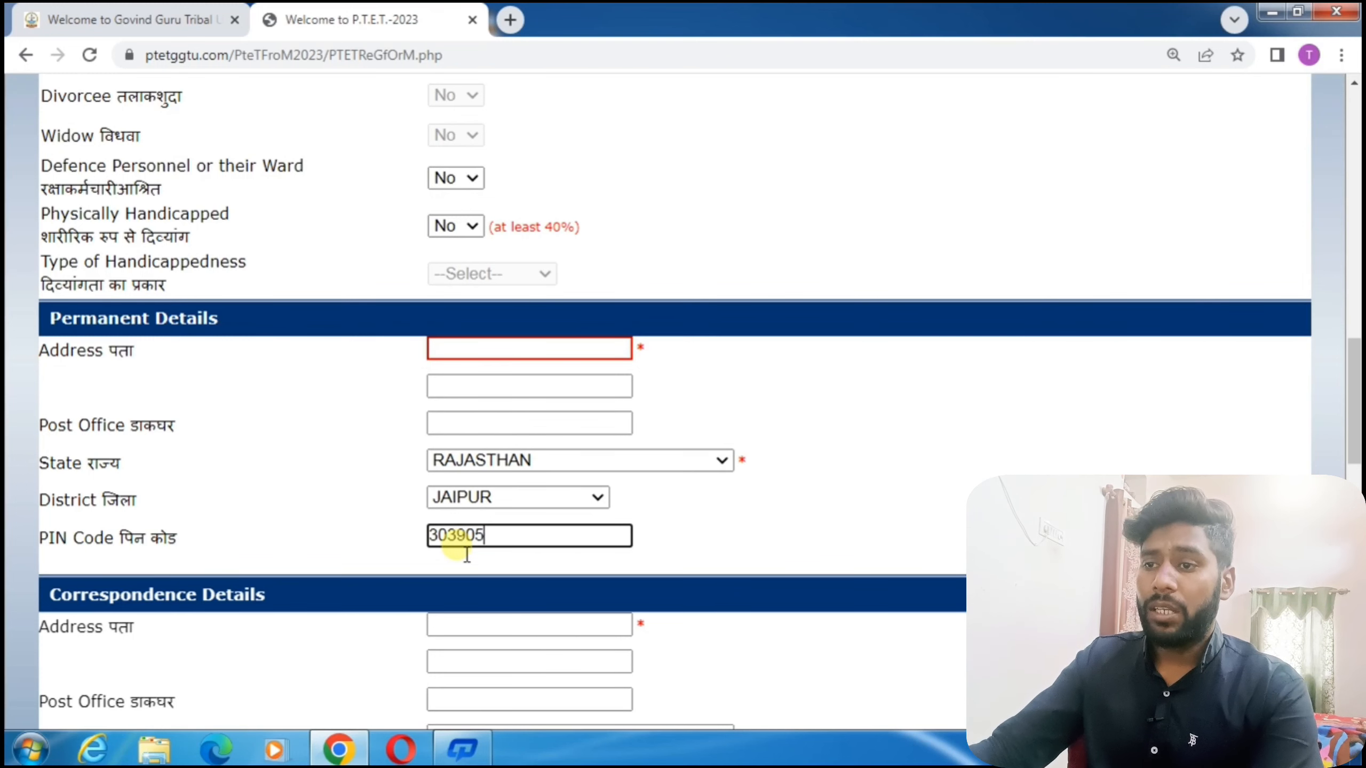
scroll(455, 557, down, 3)
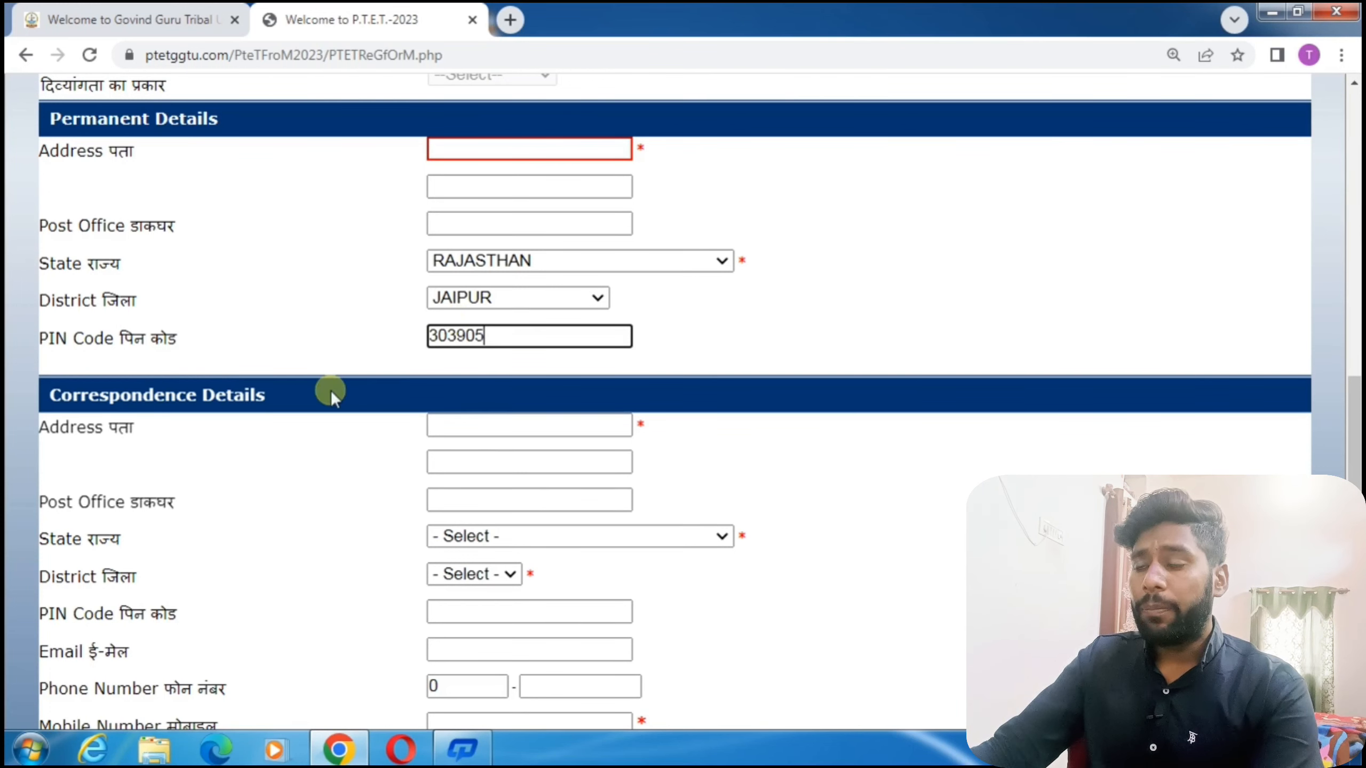
Set the correspondence State to RAJASTHAN and District to JAIPUR.
scroll(512, 439, down, 5)
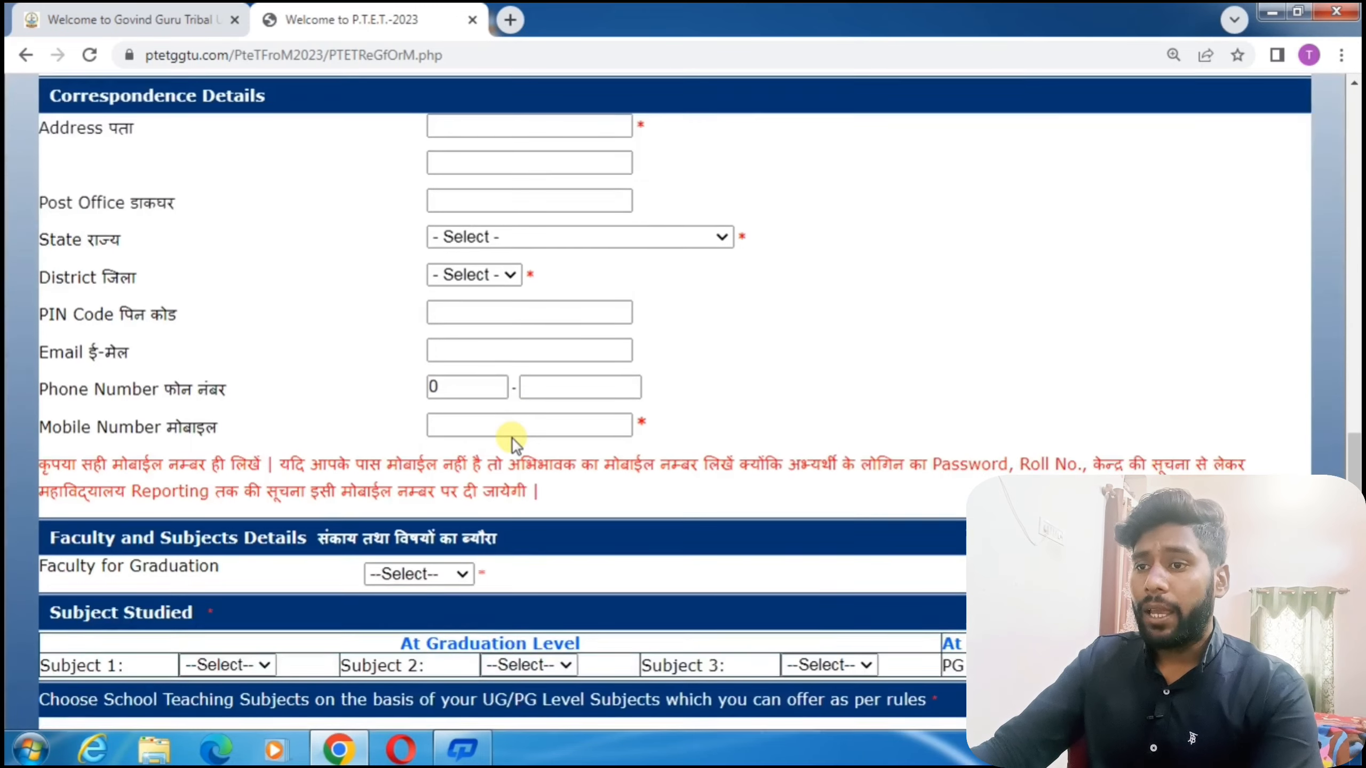
click(495, 237)
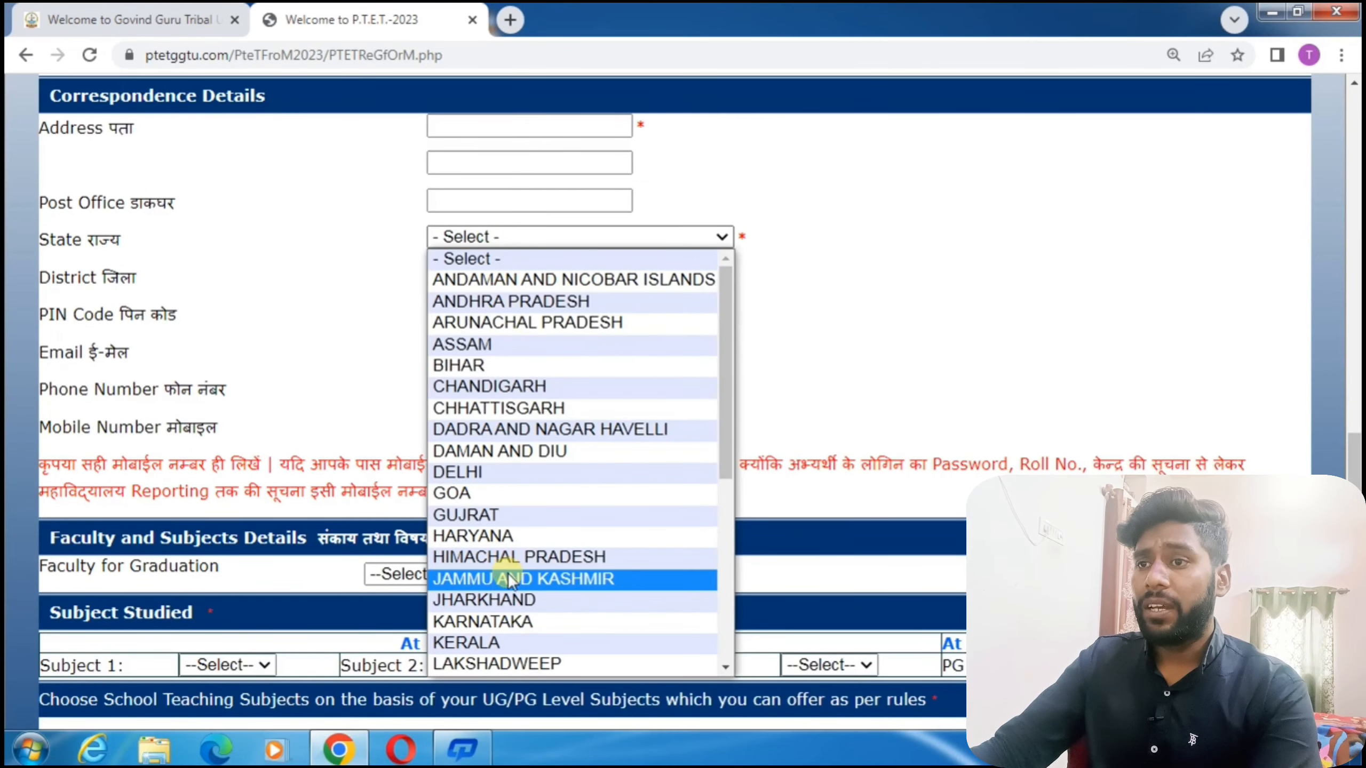
scroll(511, 611, down, 3)
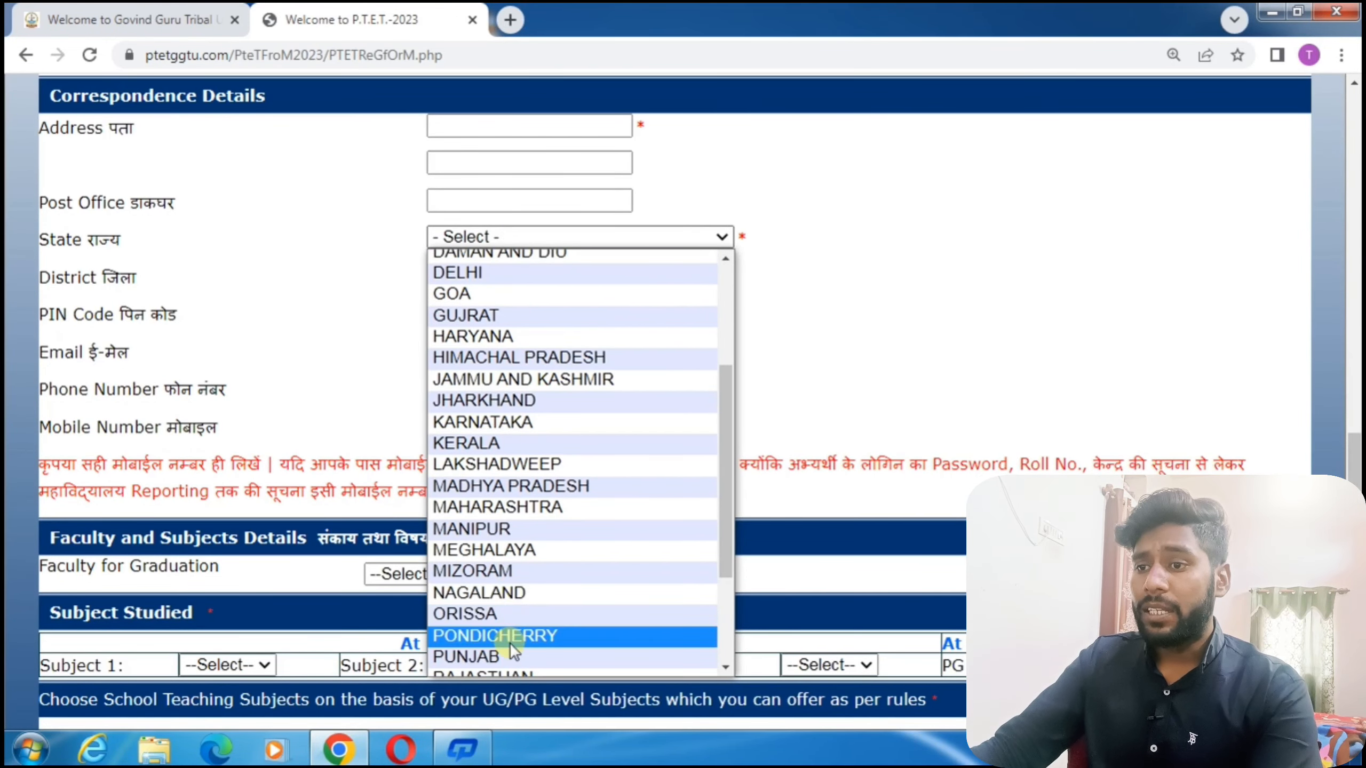
scroll(510, 643, down, 3)
click(530, 515)
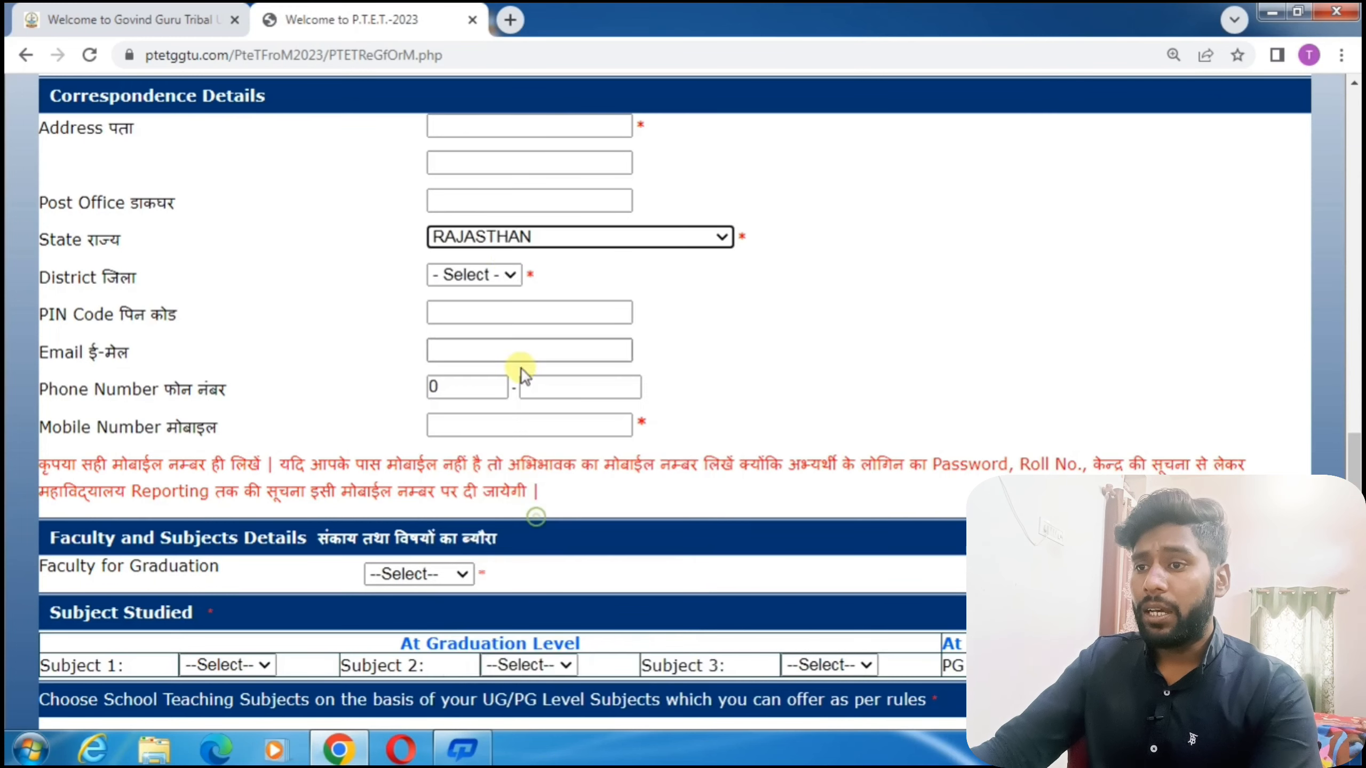
click(498, 277)
click(505, 277)
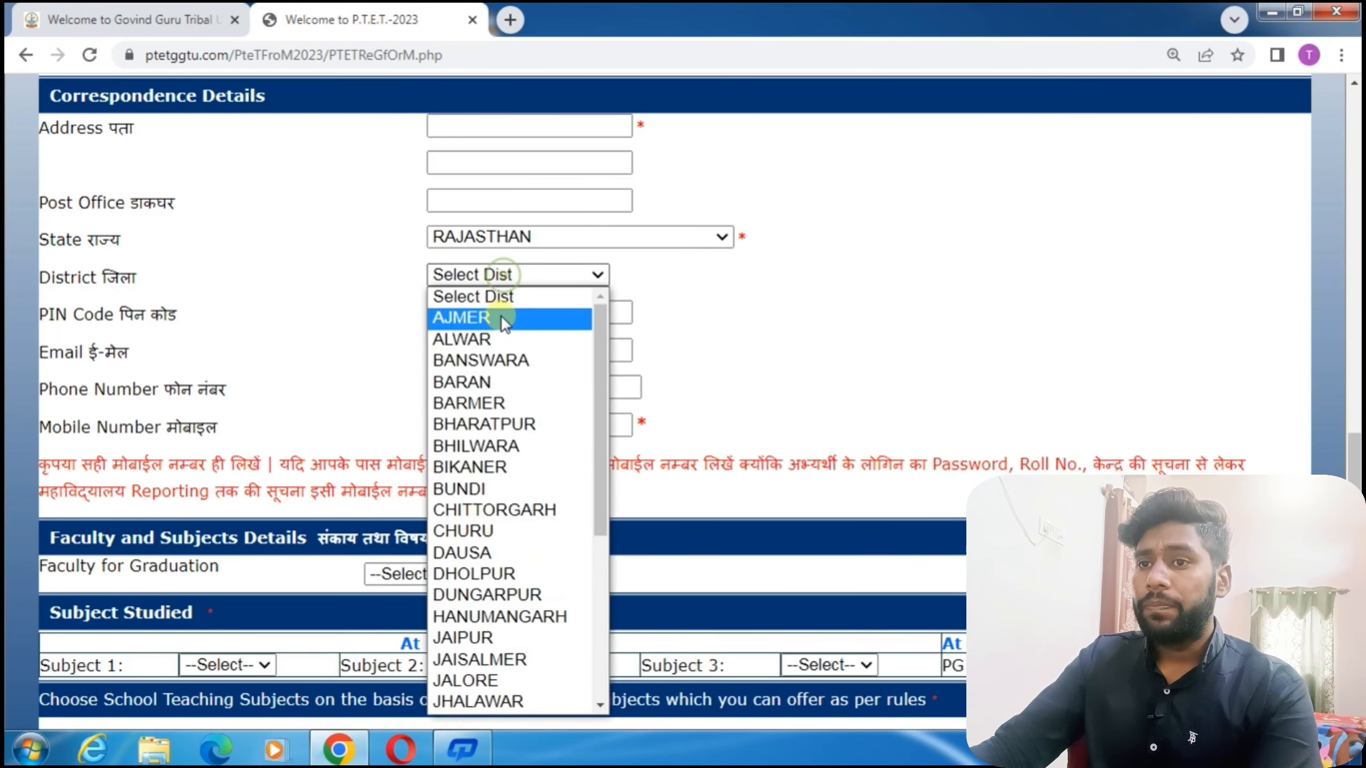
click(476, 638)
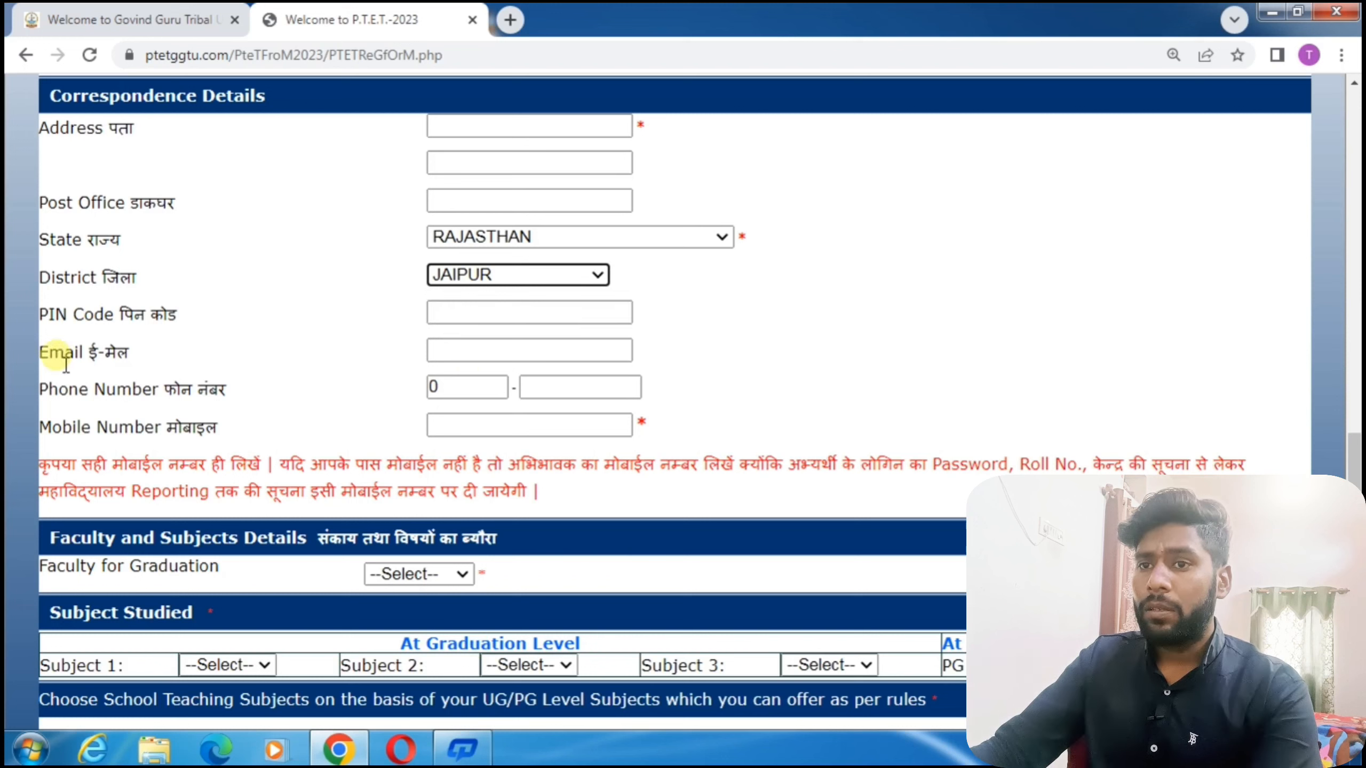
Enter the candidate's e-mail address in the Correspondence Details.
drag(40, 354, 137, 355)
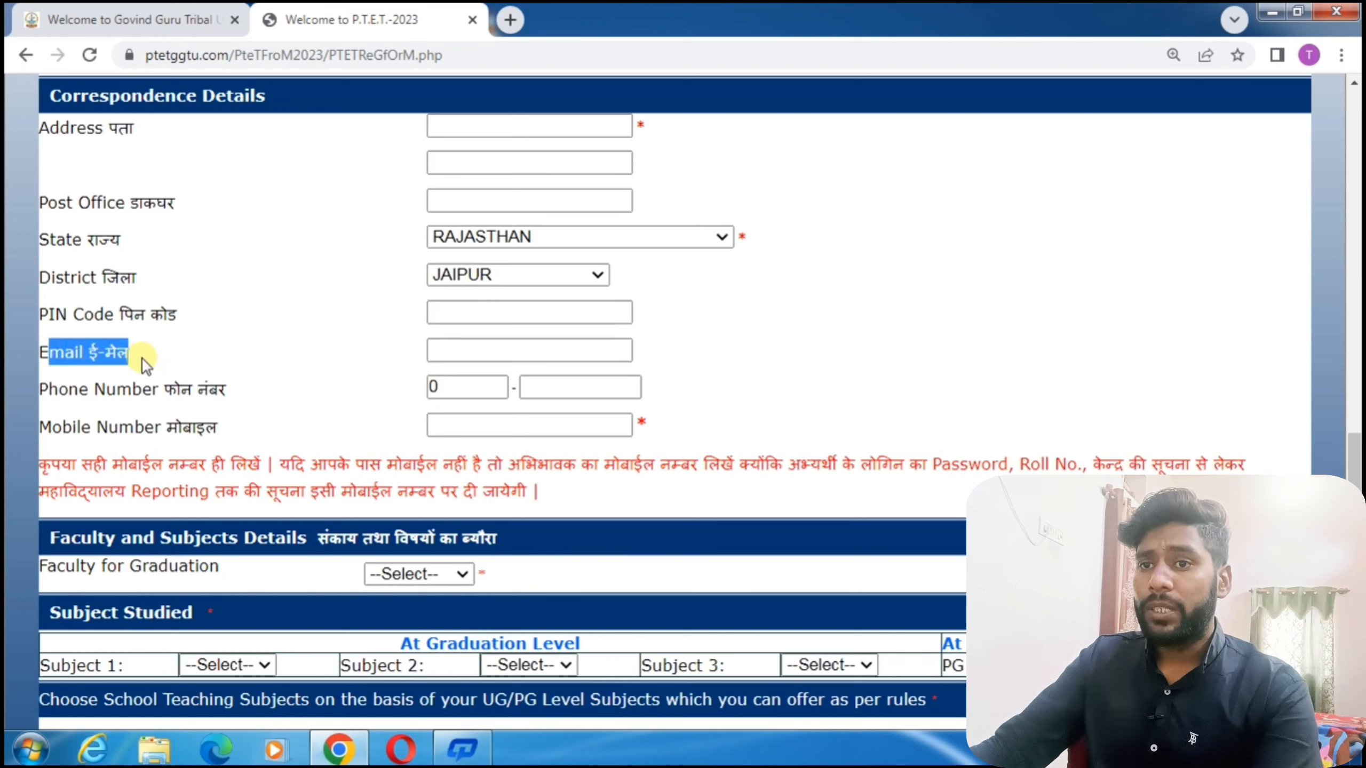
click(477, 352)
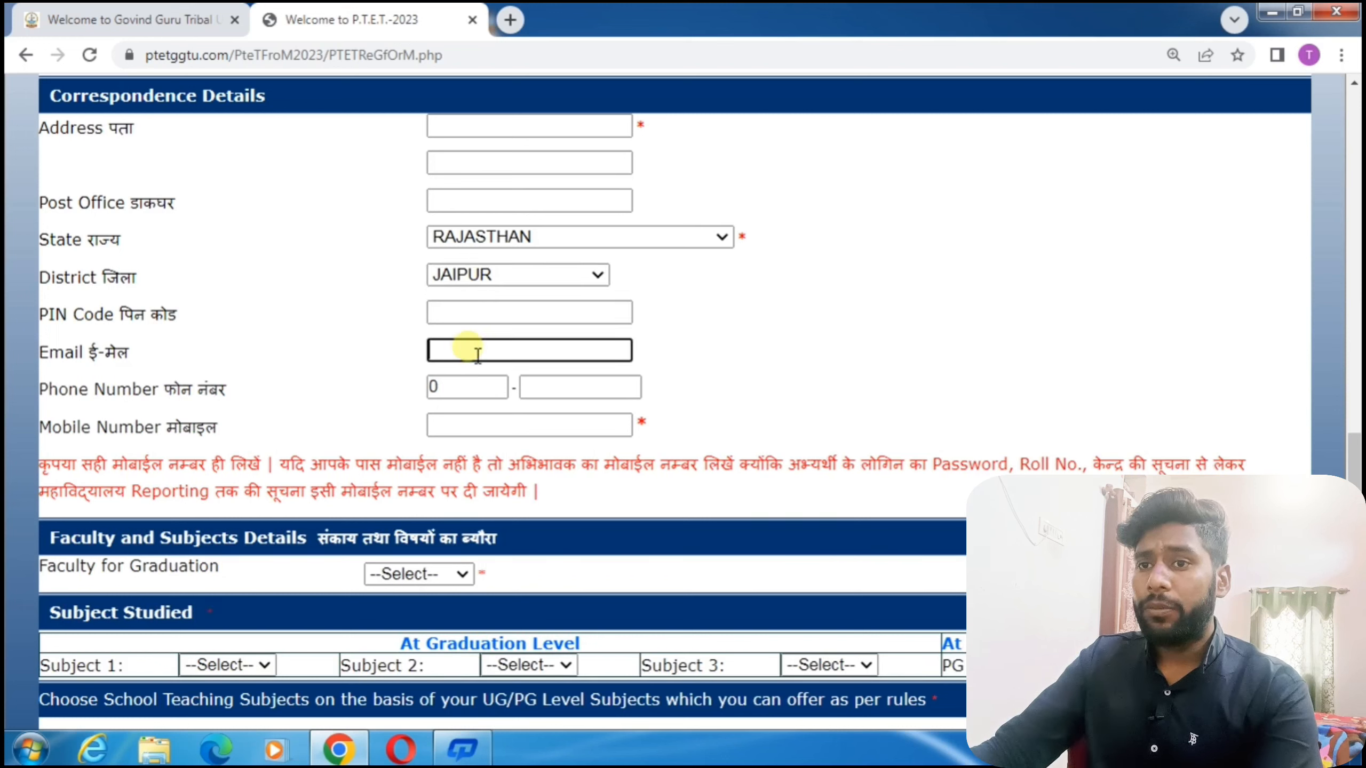
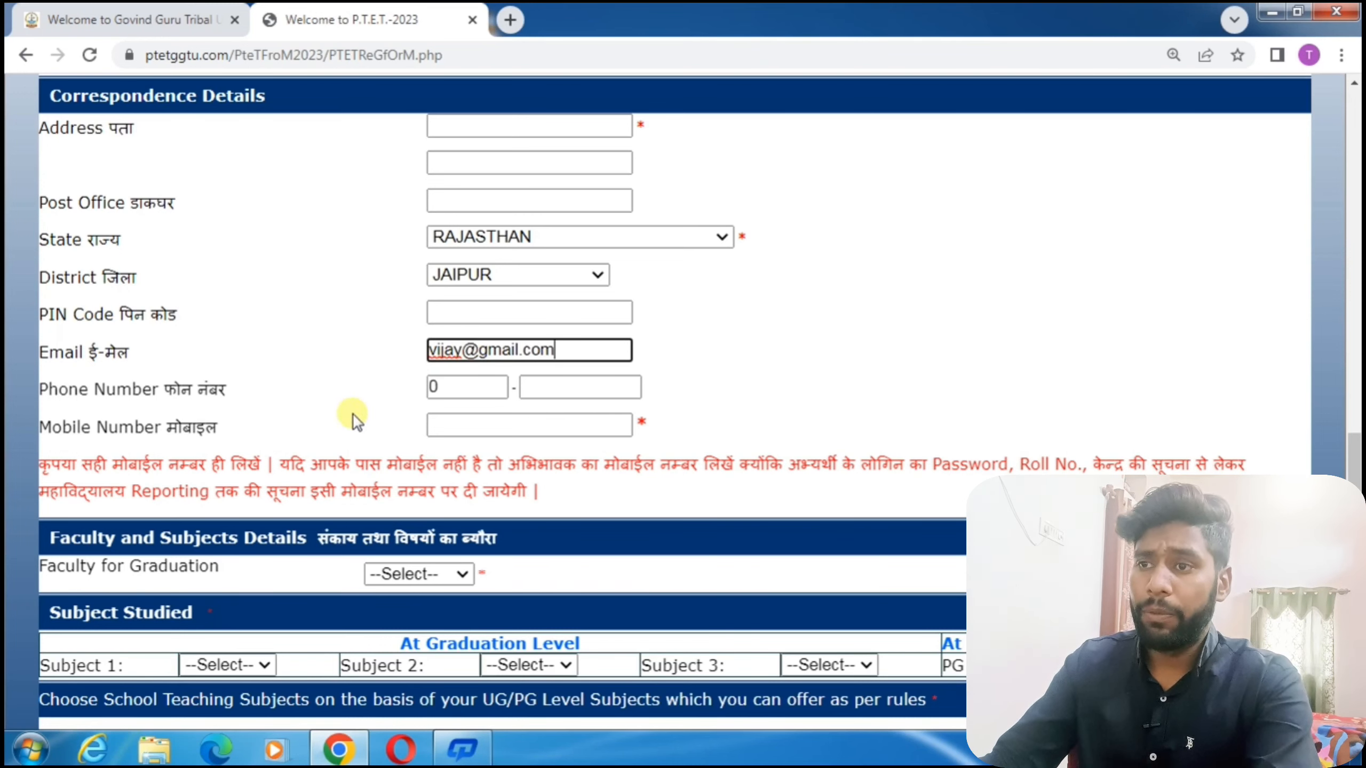
drag(131, 391, 178, 394)
drag(72, 428, 232, 437)
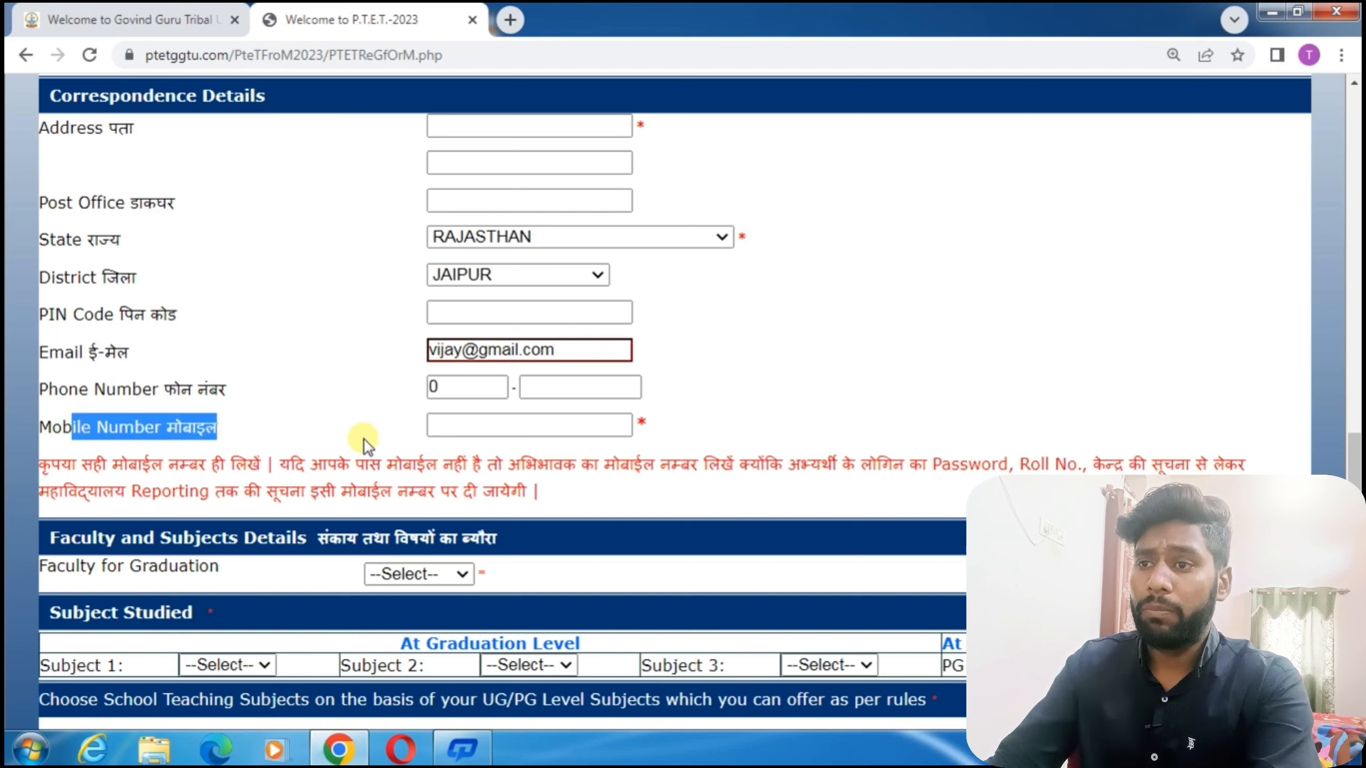
click(554, 429)
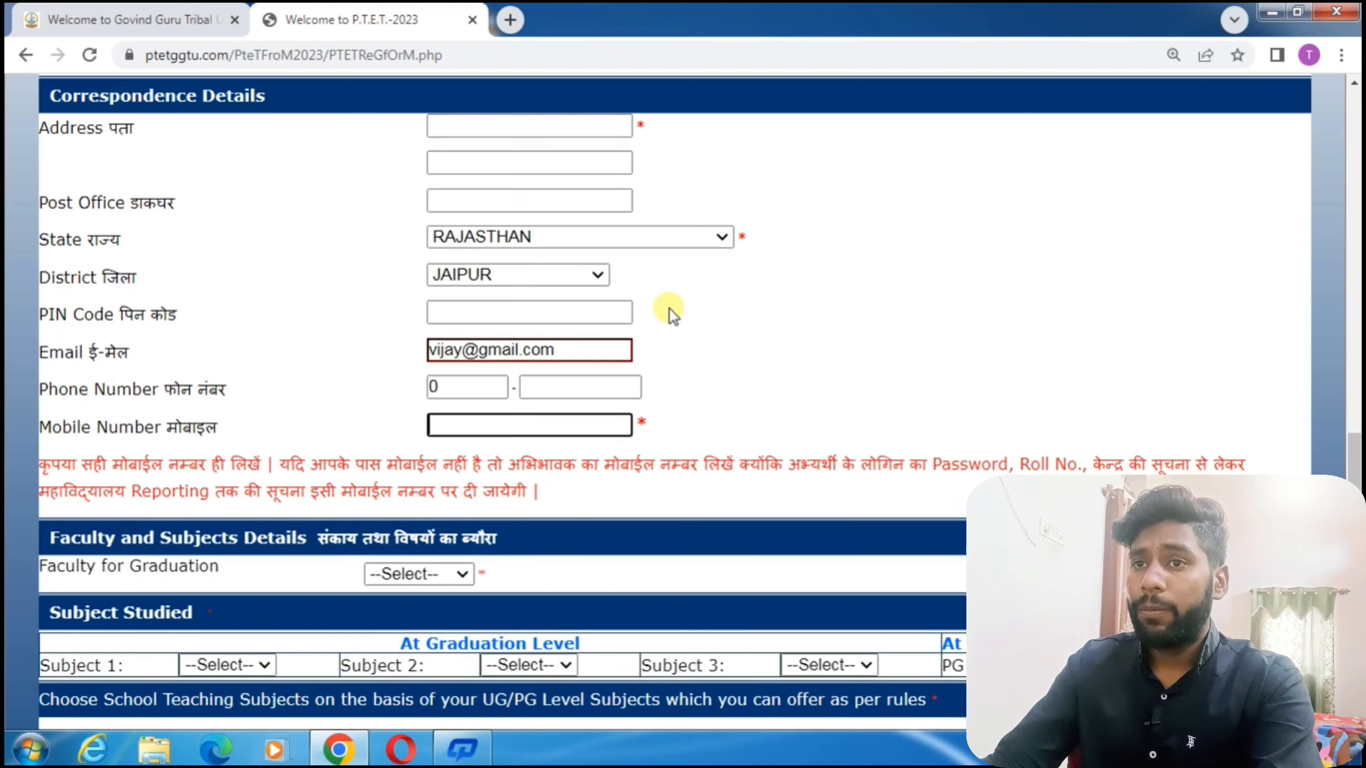
Set the graduation faculty to Arts and the graduation class to B.A.
scroll(670, 309, down, 6)
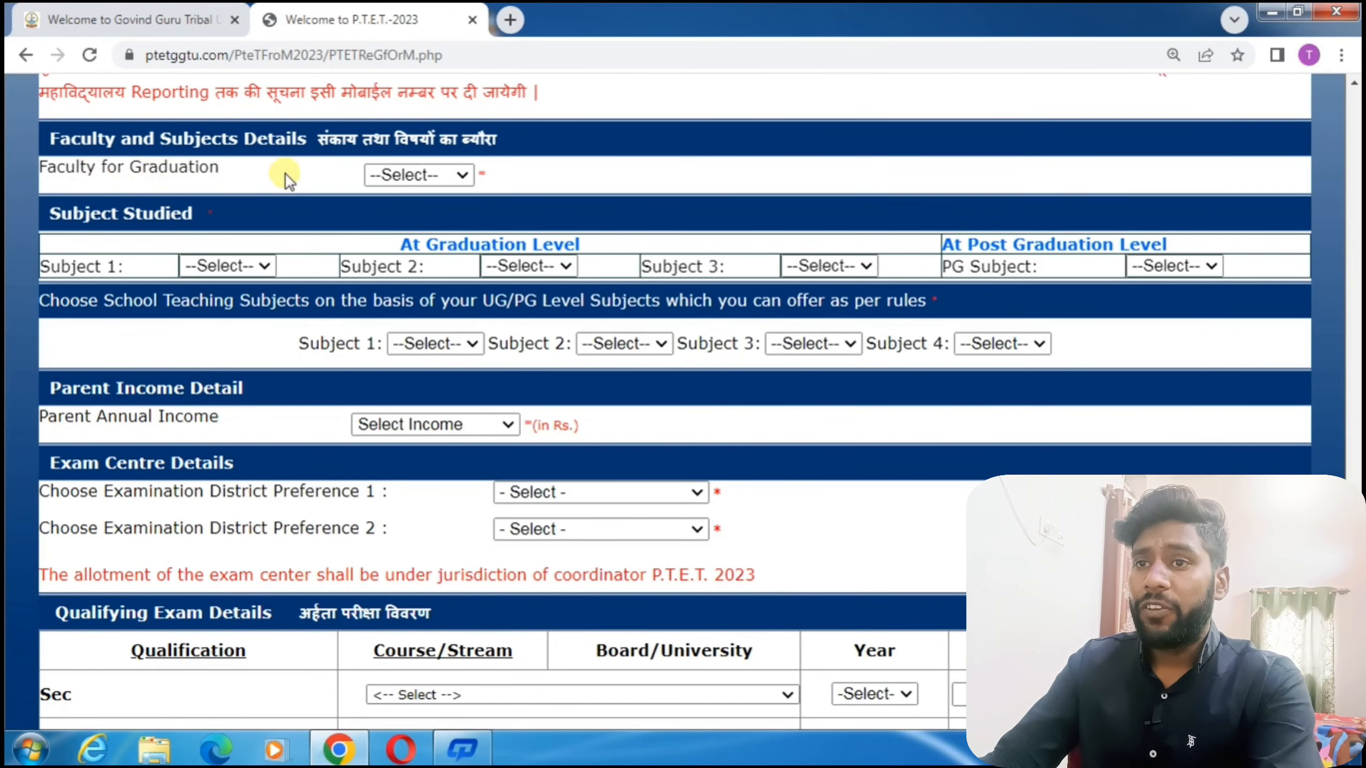
click(386, 177)
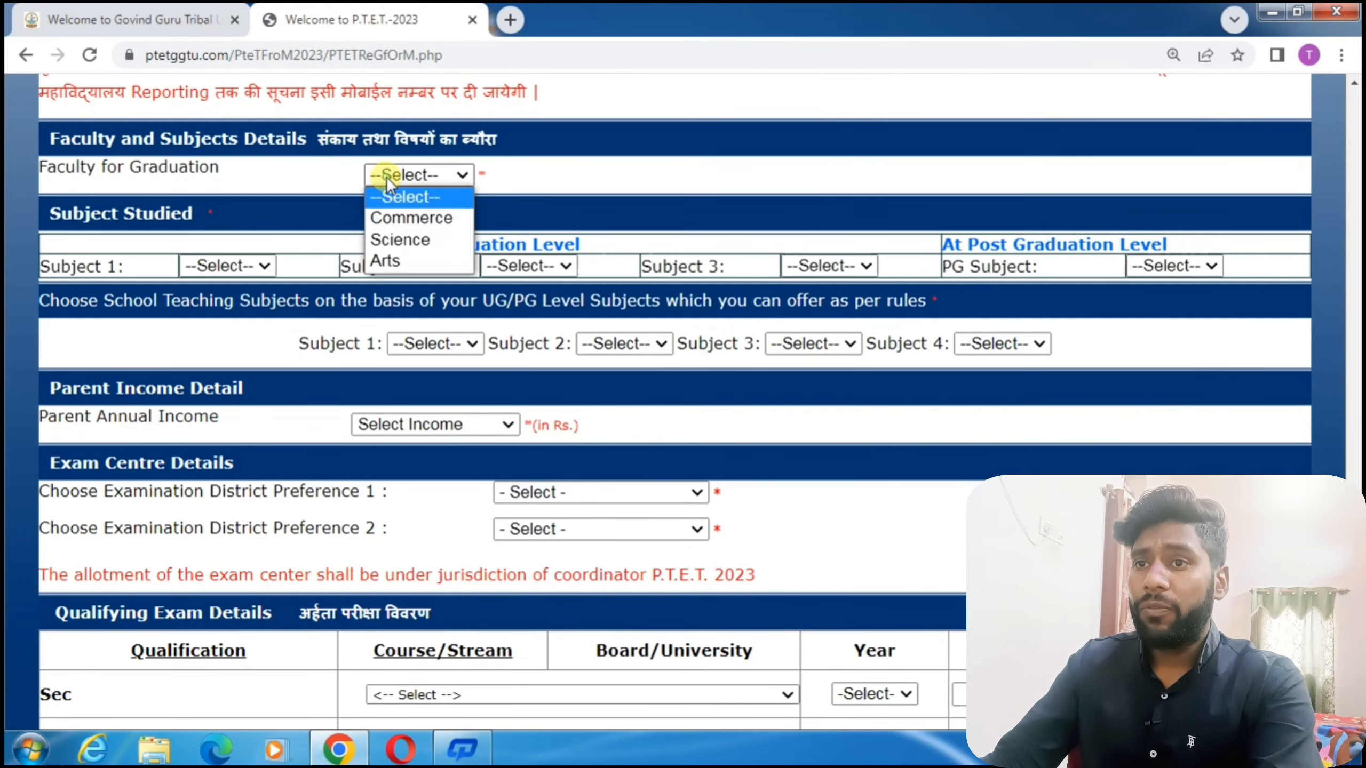
click(417, 261)
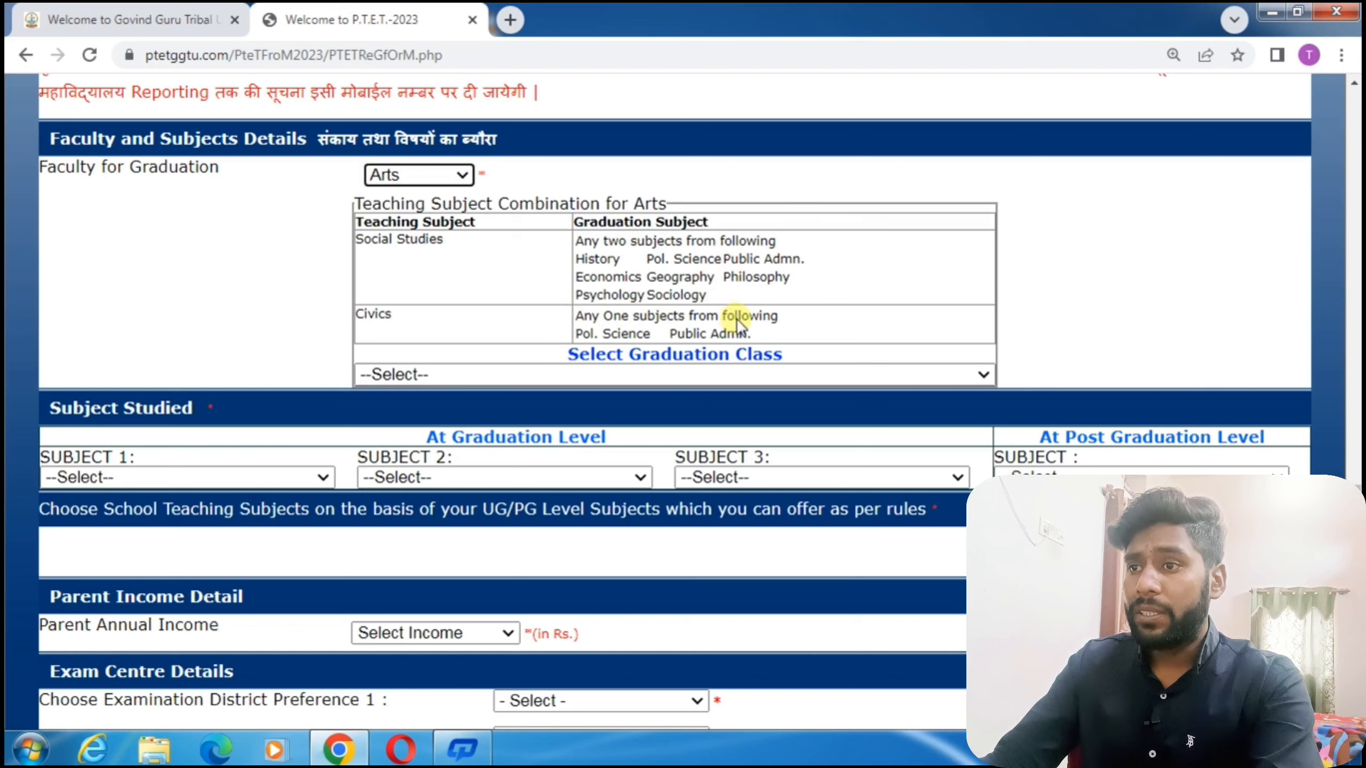
click(677, 373)
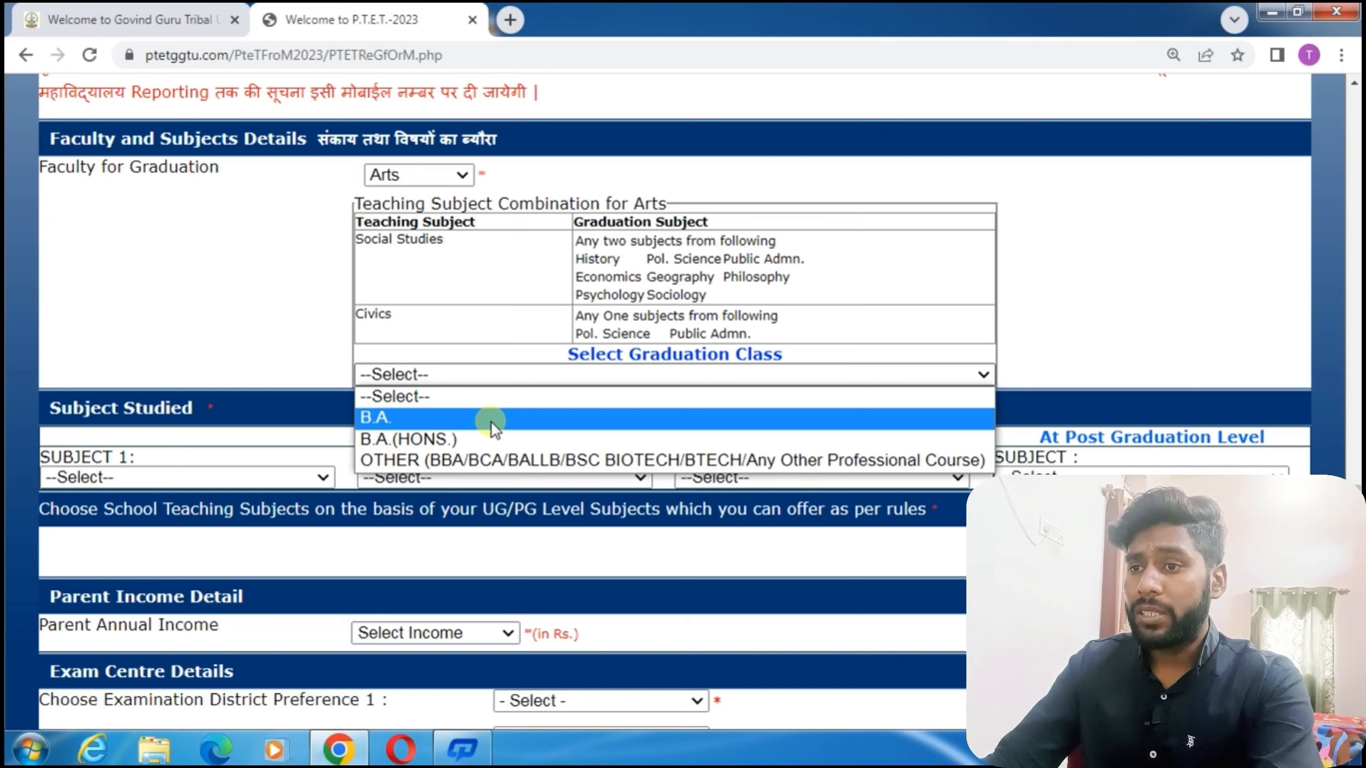
click(377, 418)
scroll(377, 418, down, 5)
Set graduation subjects to POL.SCIENCE, MATHEMATICS and GEOGRAPHY after clearing a duplicate-subject warning.
drag(438, 137, 635, 138)
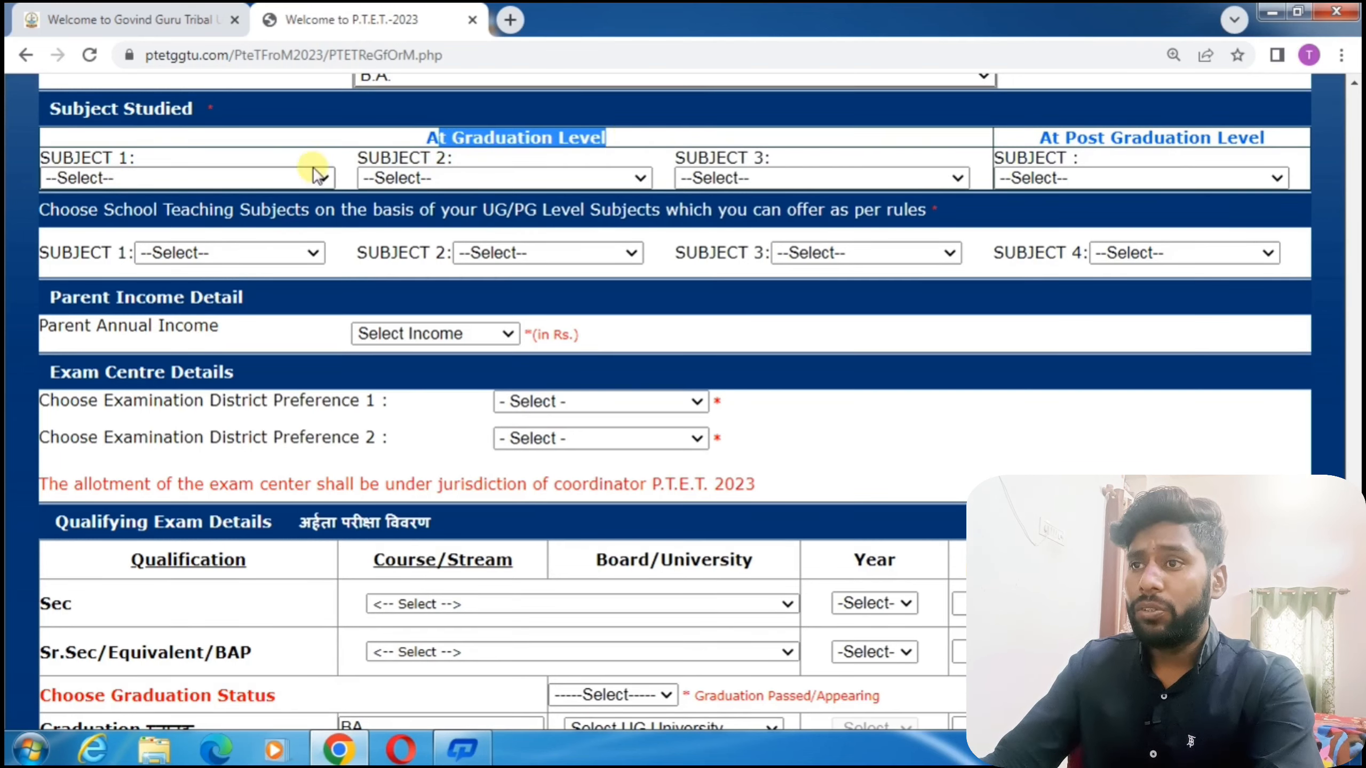
click(224, 184)
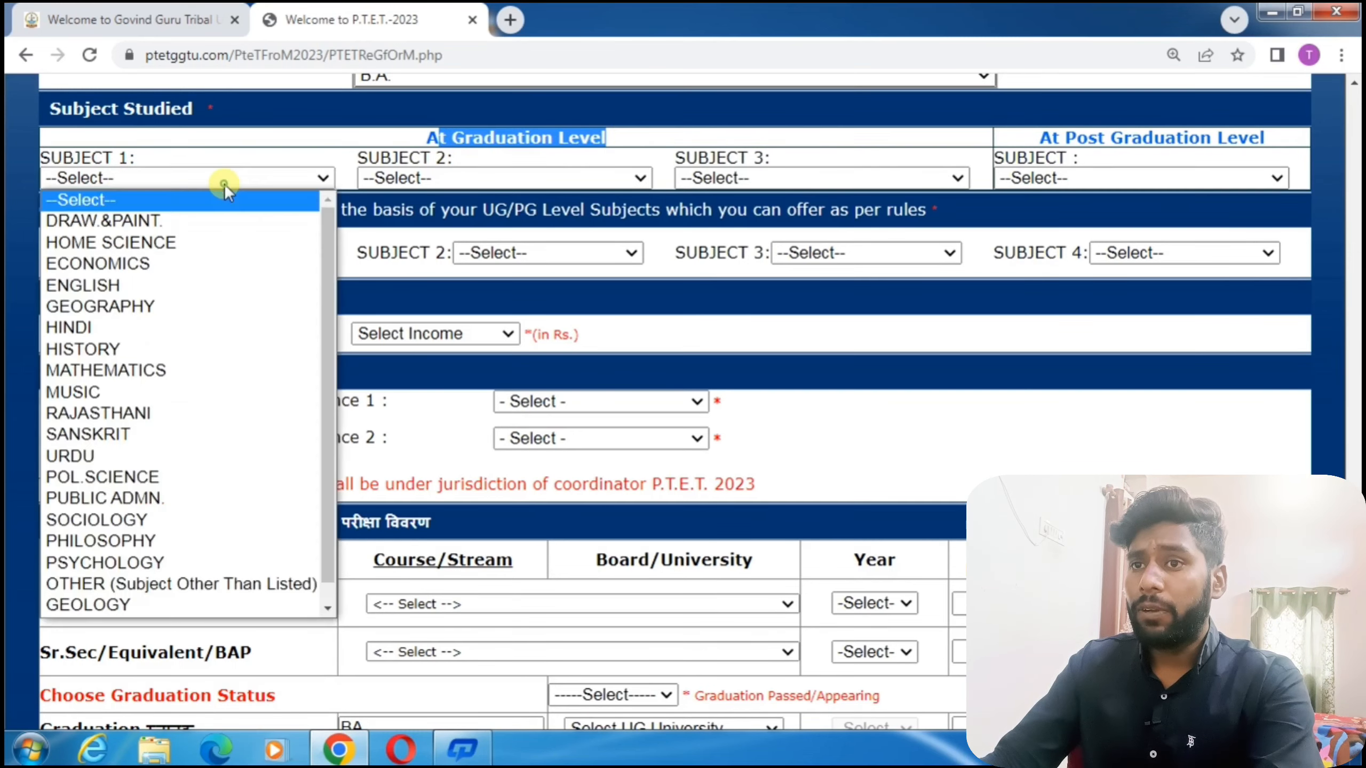
click(156, 476)
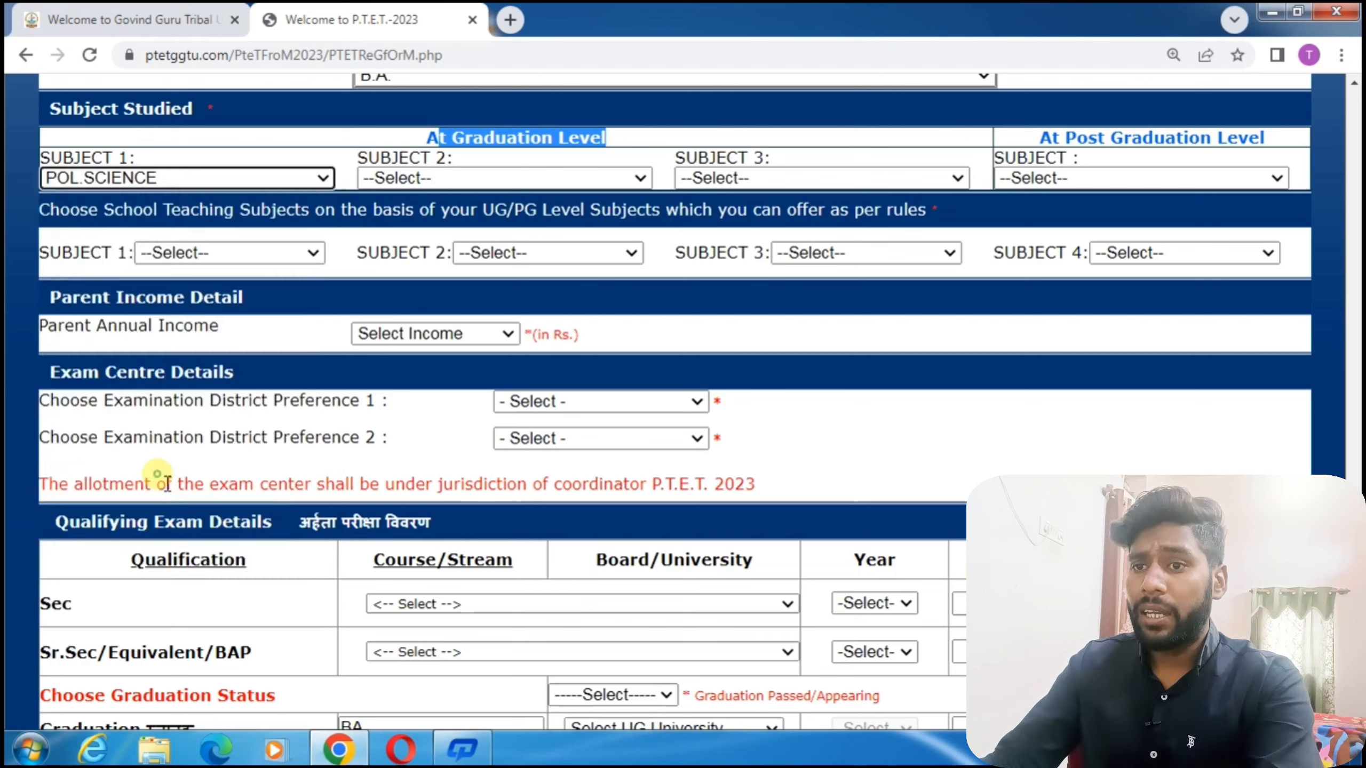
click(488, 179)
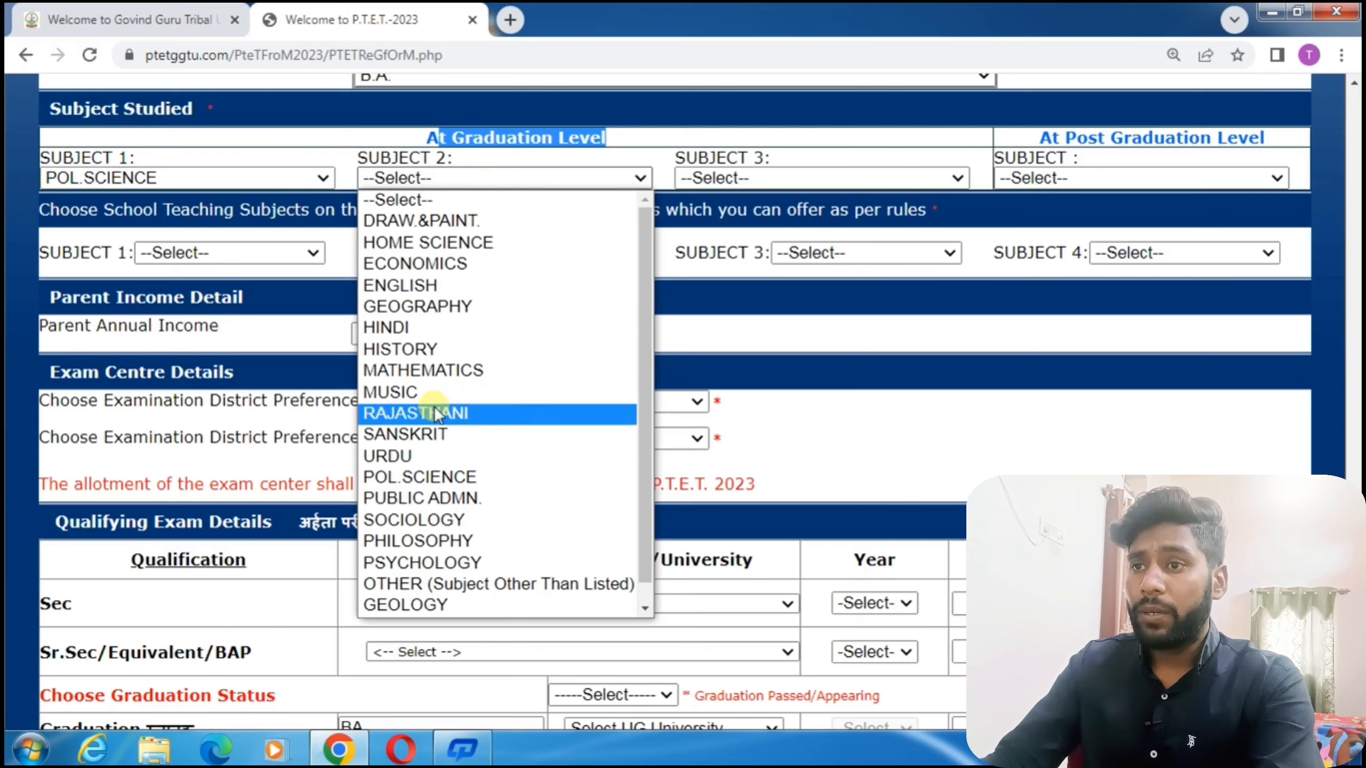
click(424, 475)
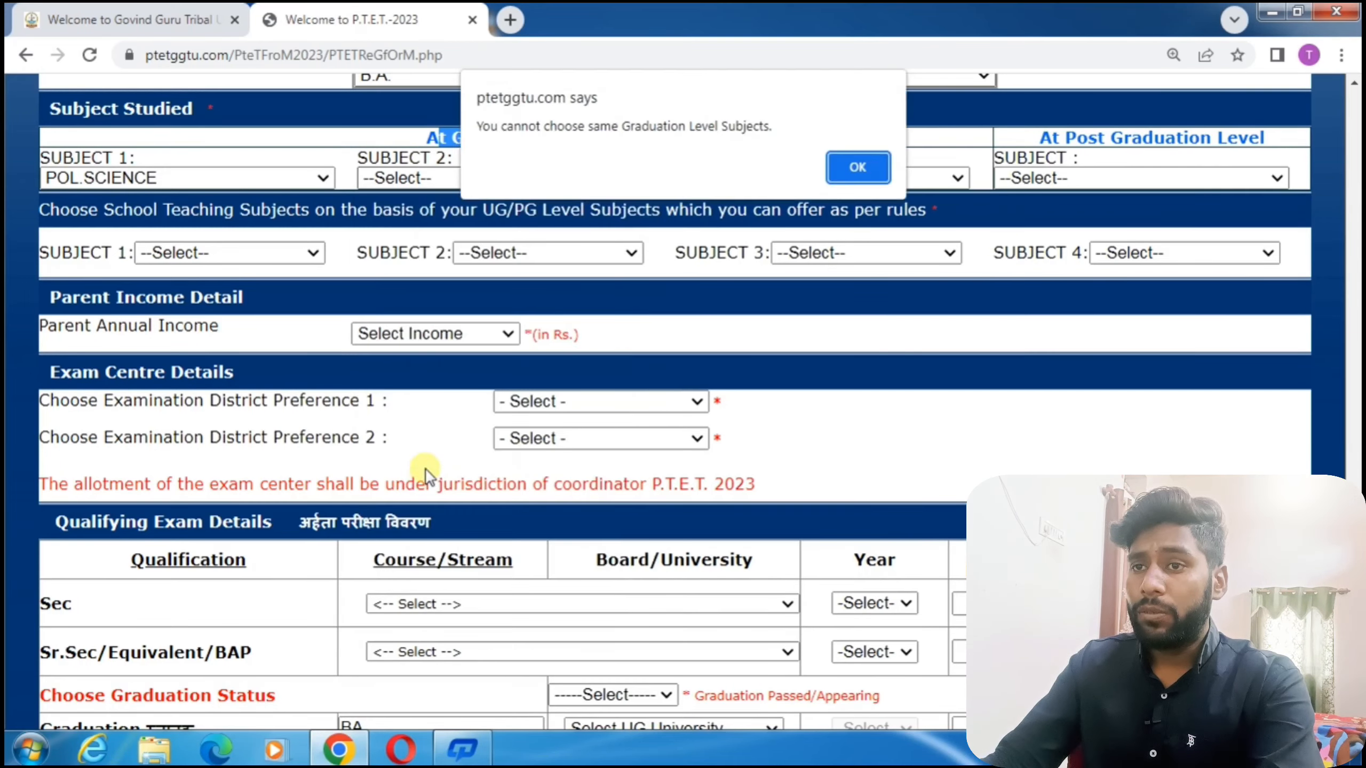
click(860, 168)
click(542, 169)
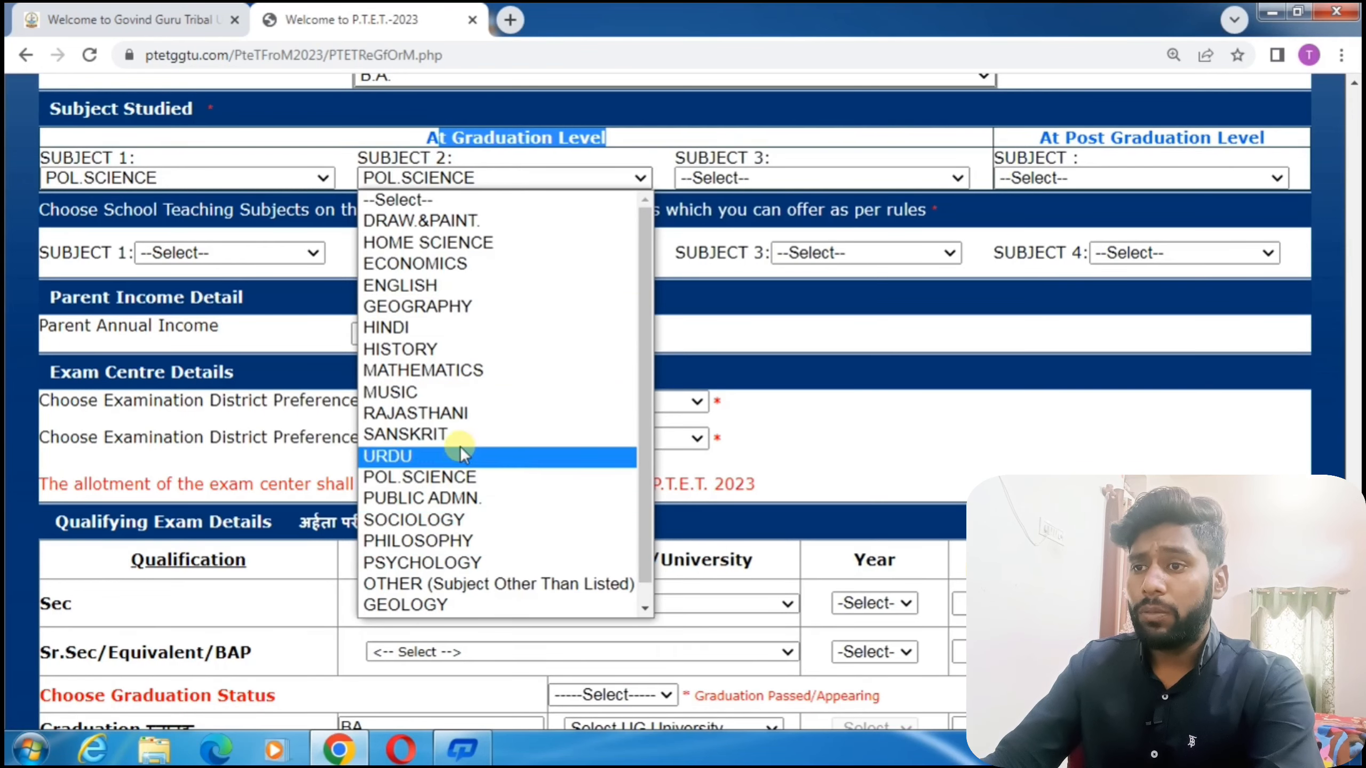
click(491, 367)
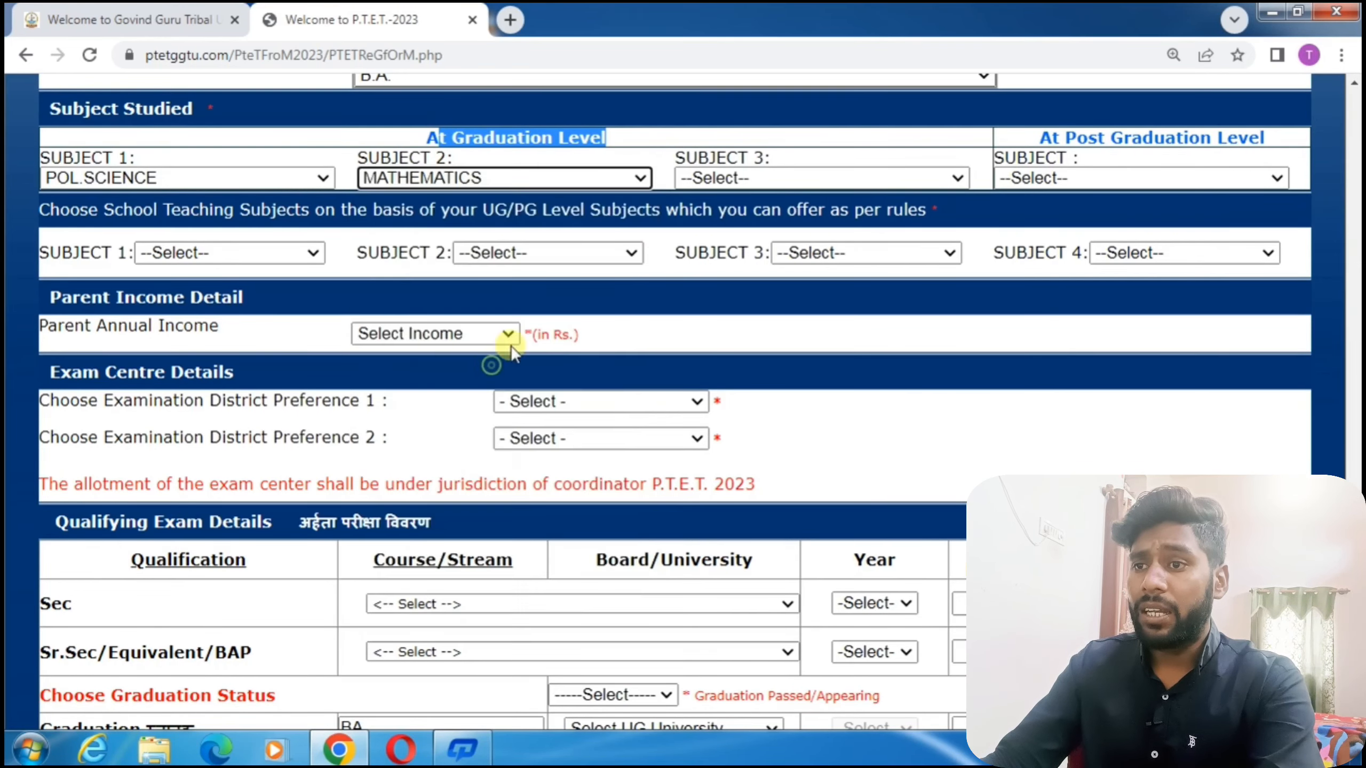
click(818, 178)
click(762, 302)
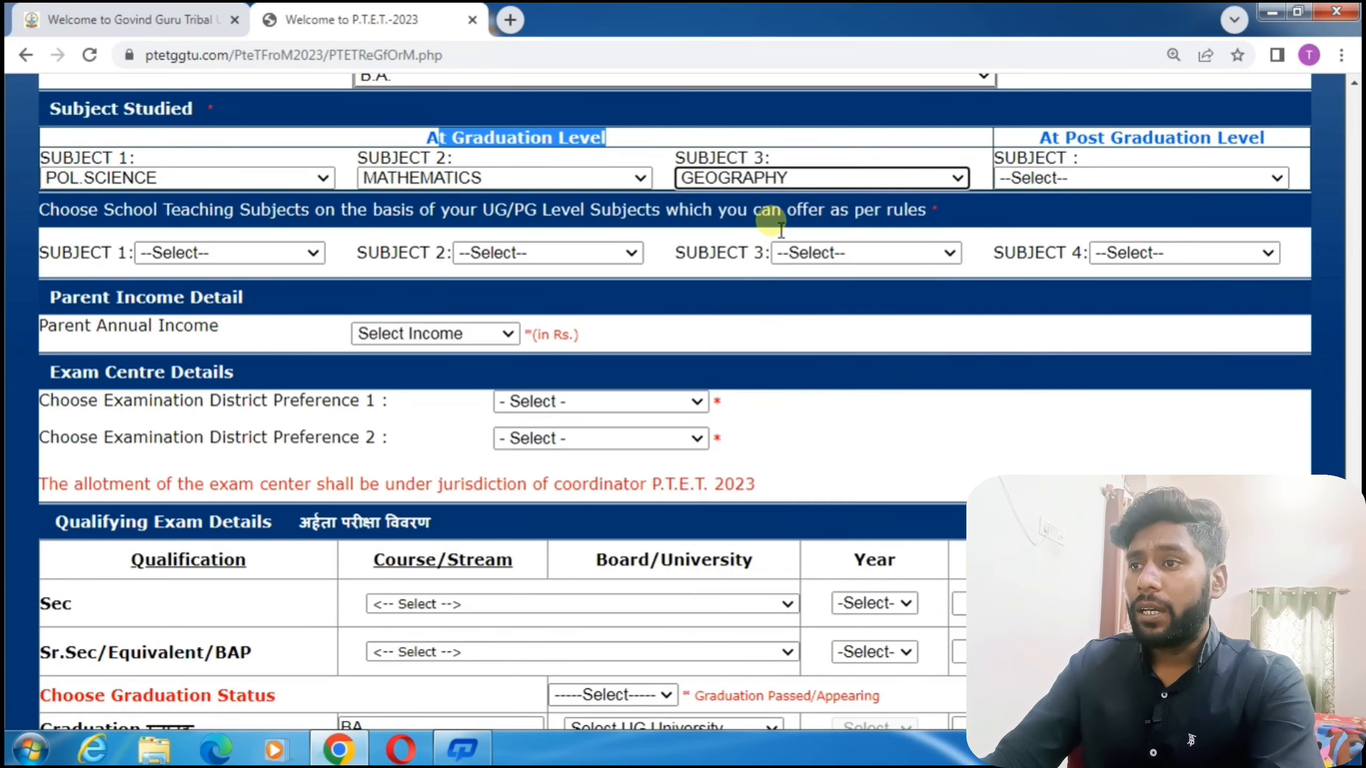
Try POL.SCIENCE as the post-graduation subject, then reset it to --Select--.
drag(1043, 139, 1242, 156)
click(1208, 175)
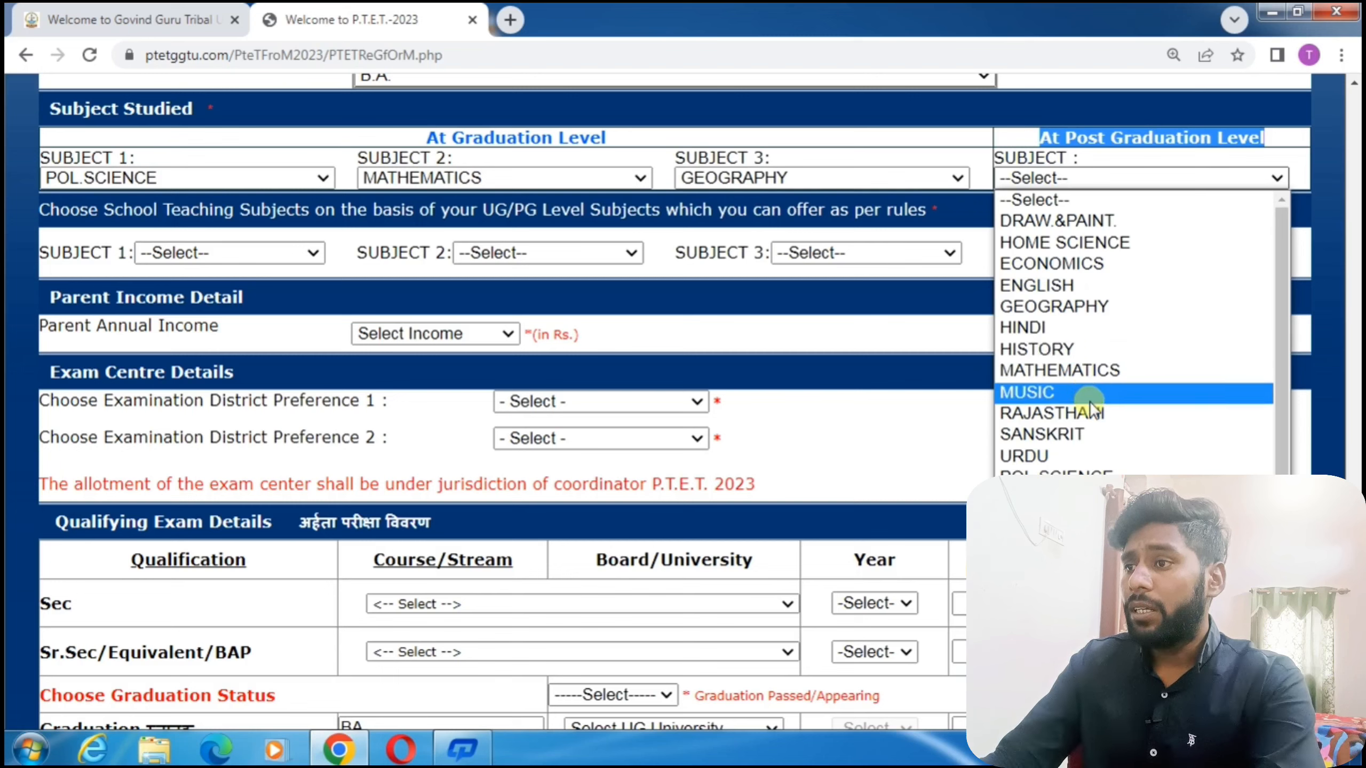
click(1078, 473)
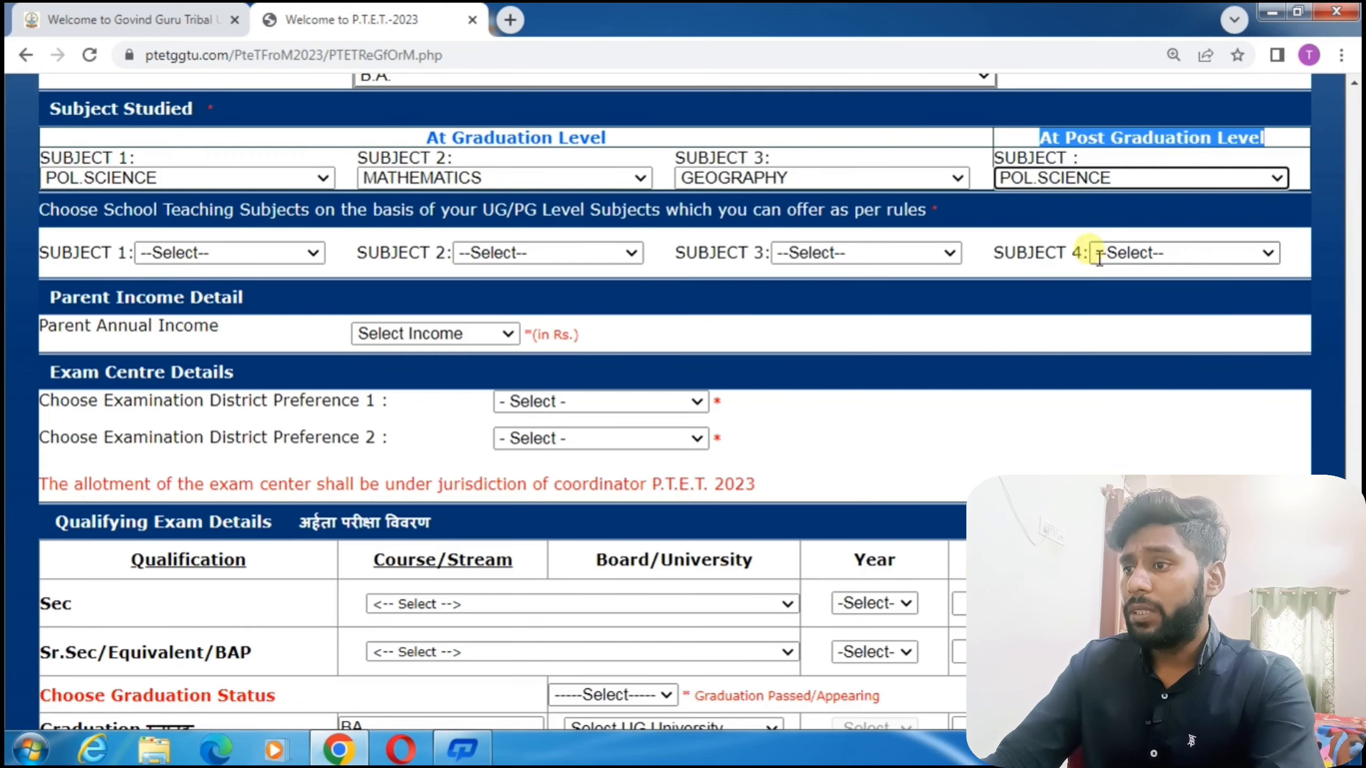
click(1007, 137)
click(1055, 183)
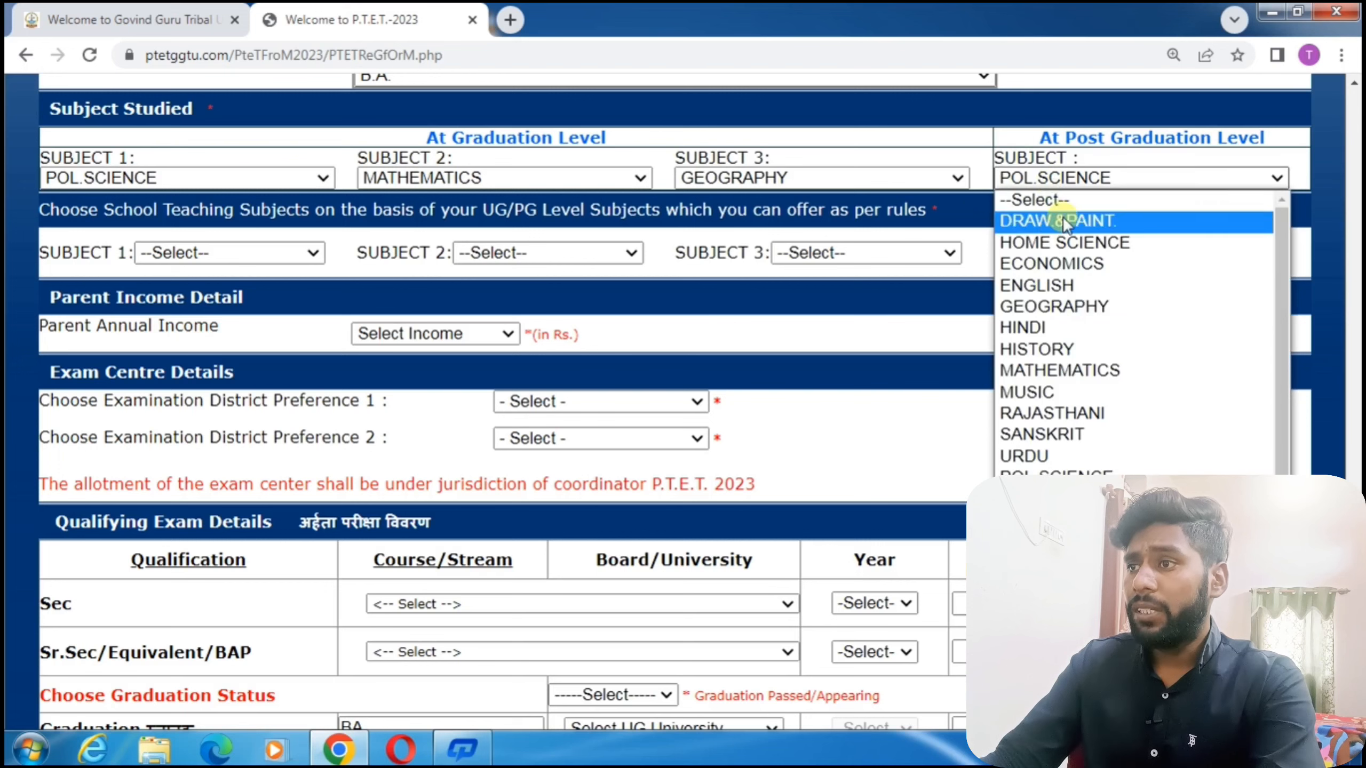
click(1064, 200)
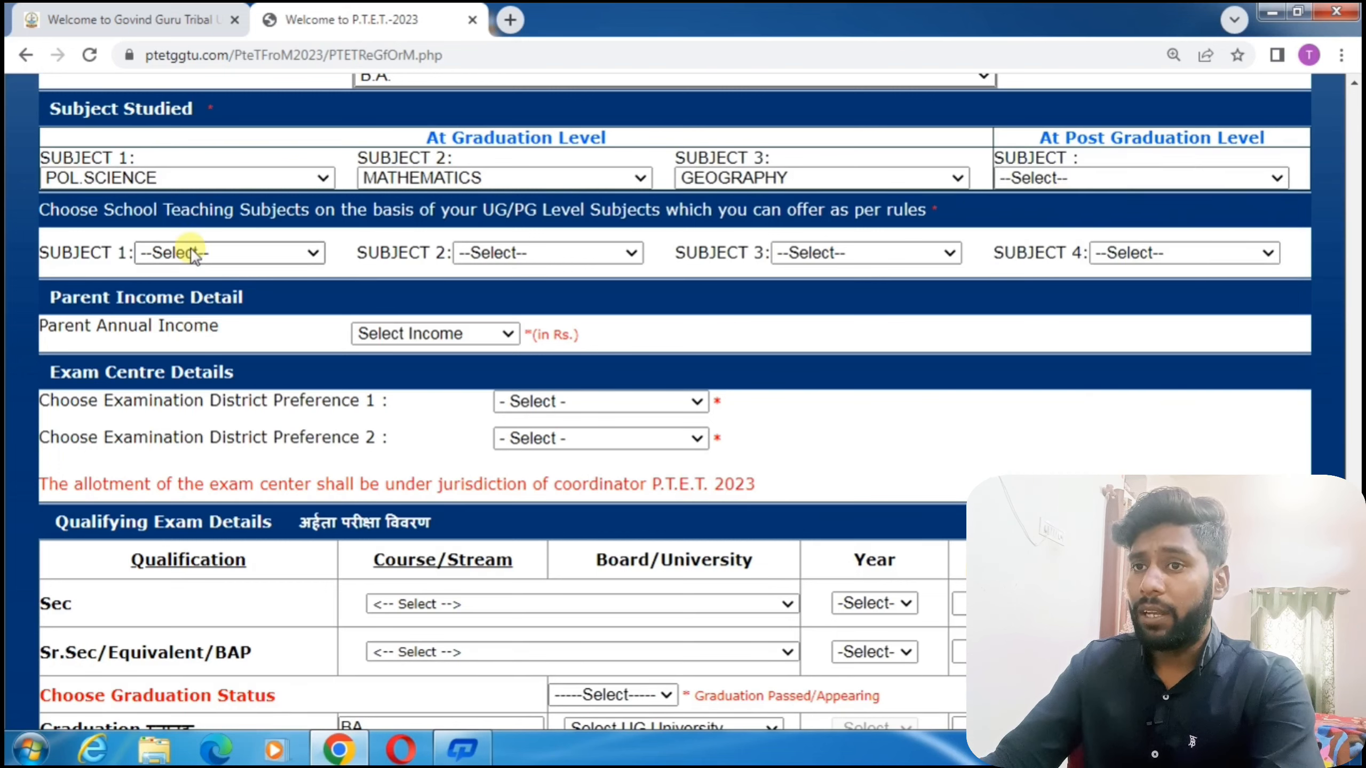
drag(107, 211, 924, 208)
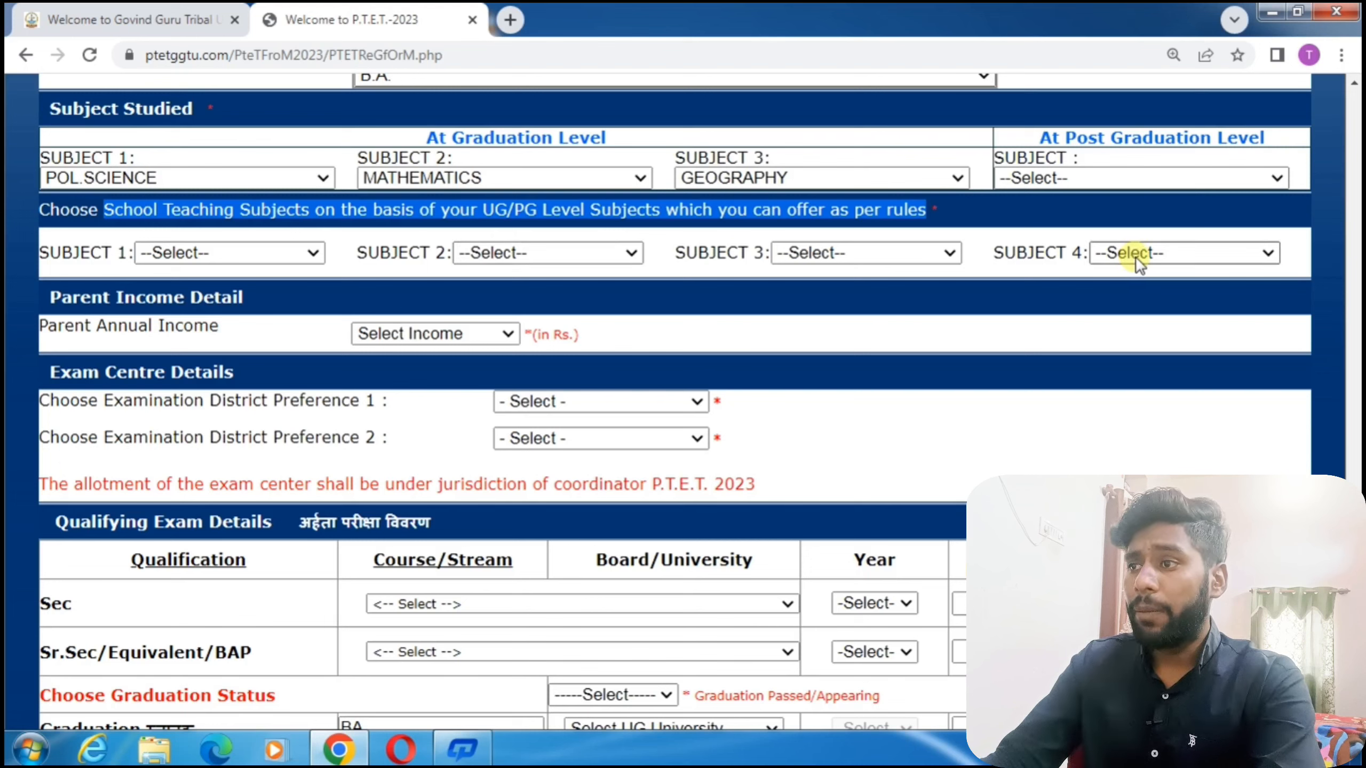
Choose teaching subjects 8-HISTORY, 7-HINDI, 9-MATHEMATICS and 6-GEOGRAPHY, dismissing the combination alerts.
click(266, 252)
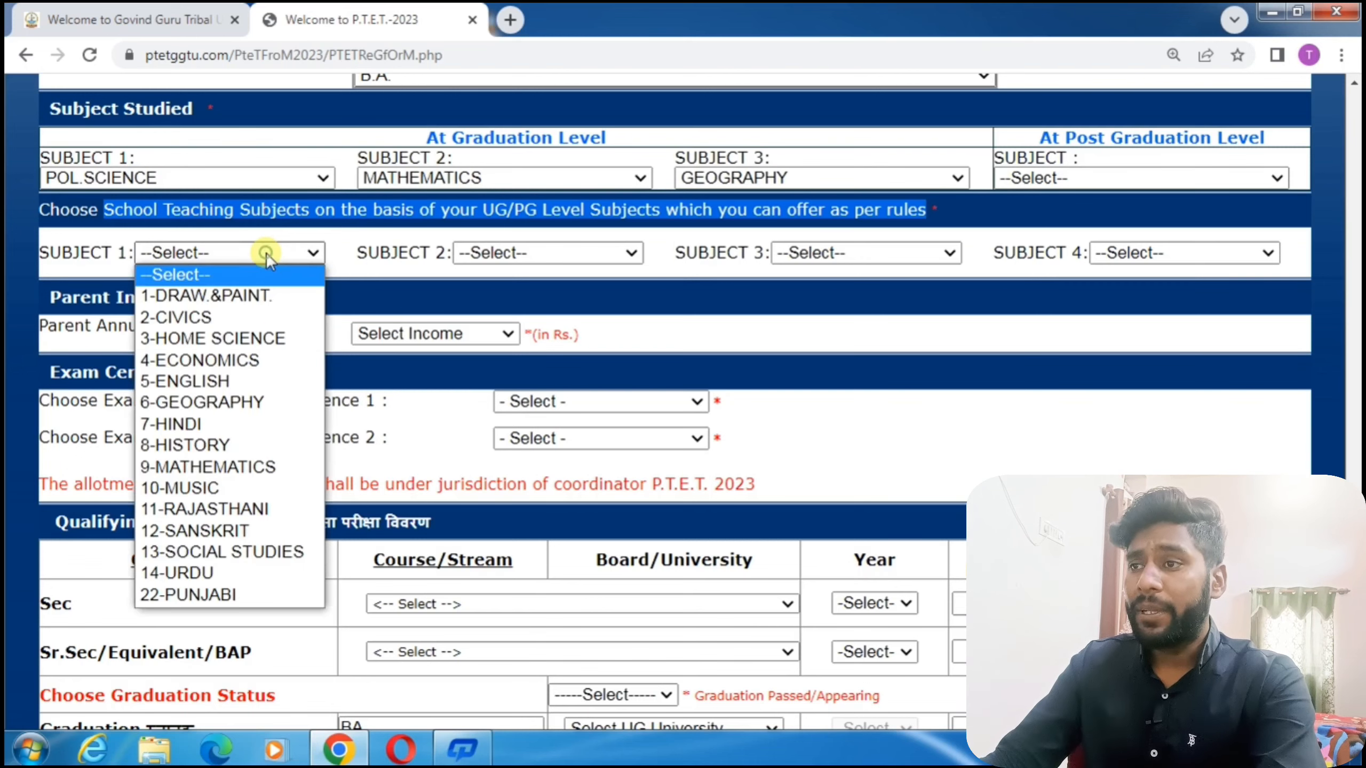
click(248, 444)
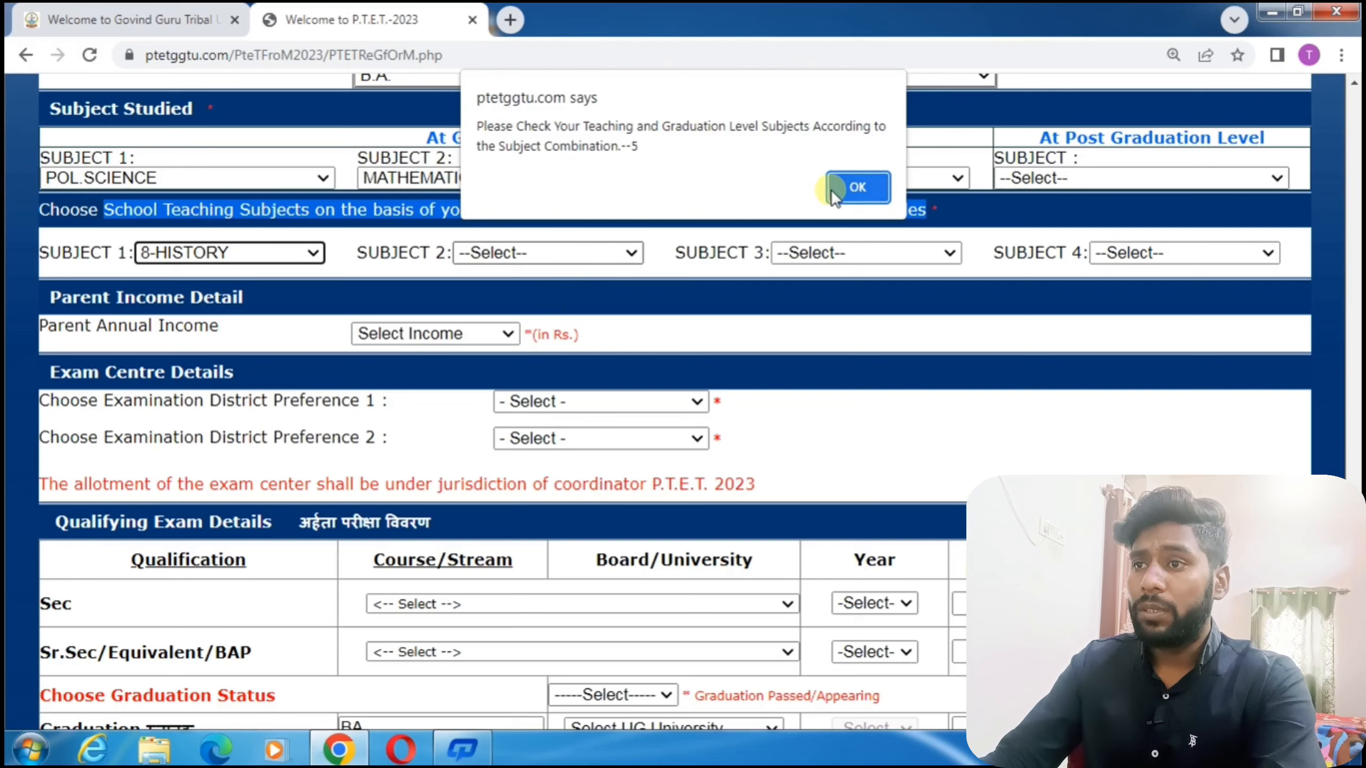
click(858, 188)
click(591, 253)
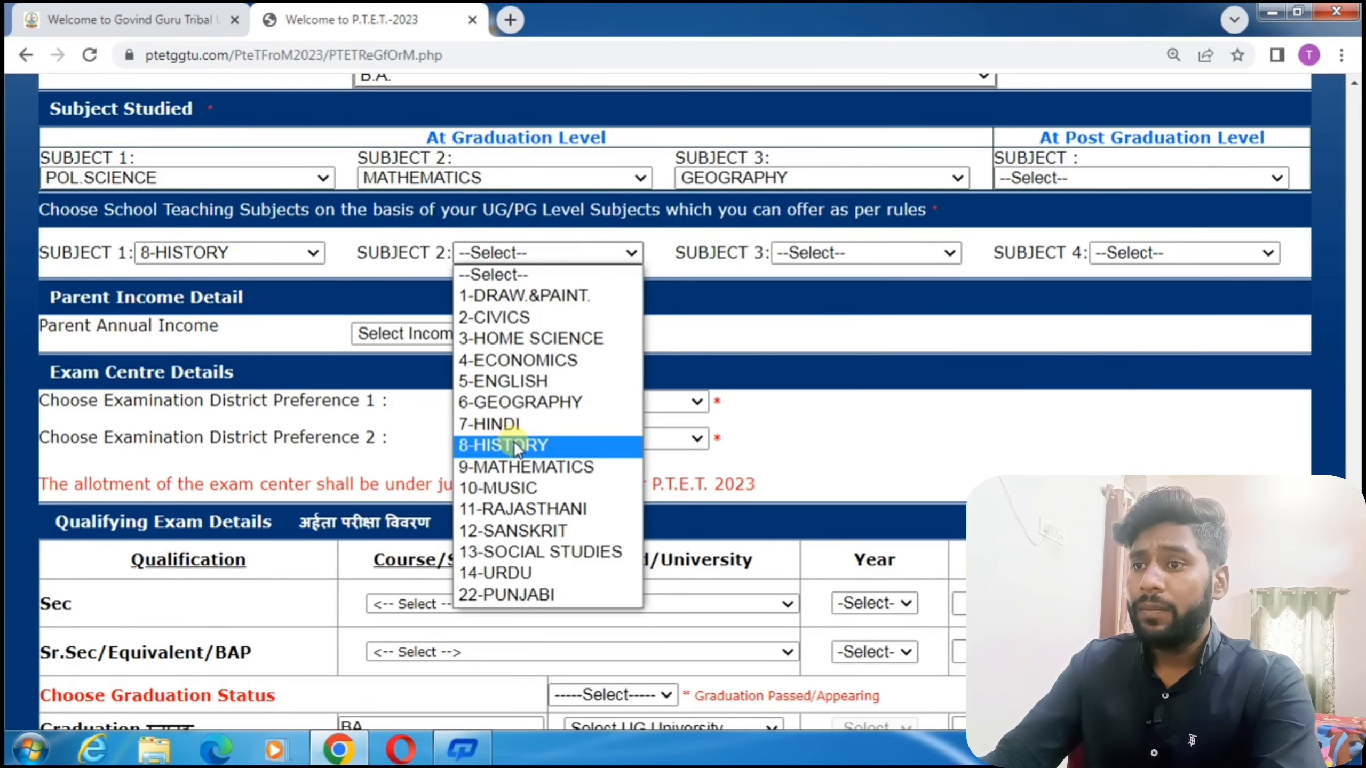
click(505, 424)
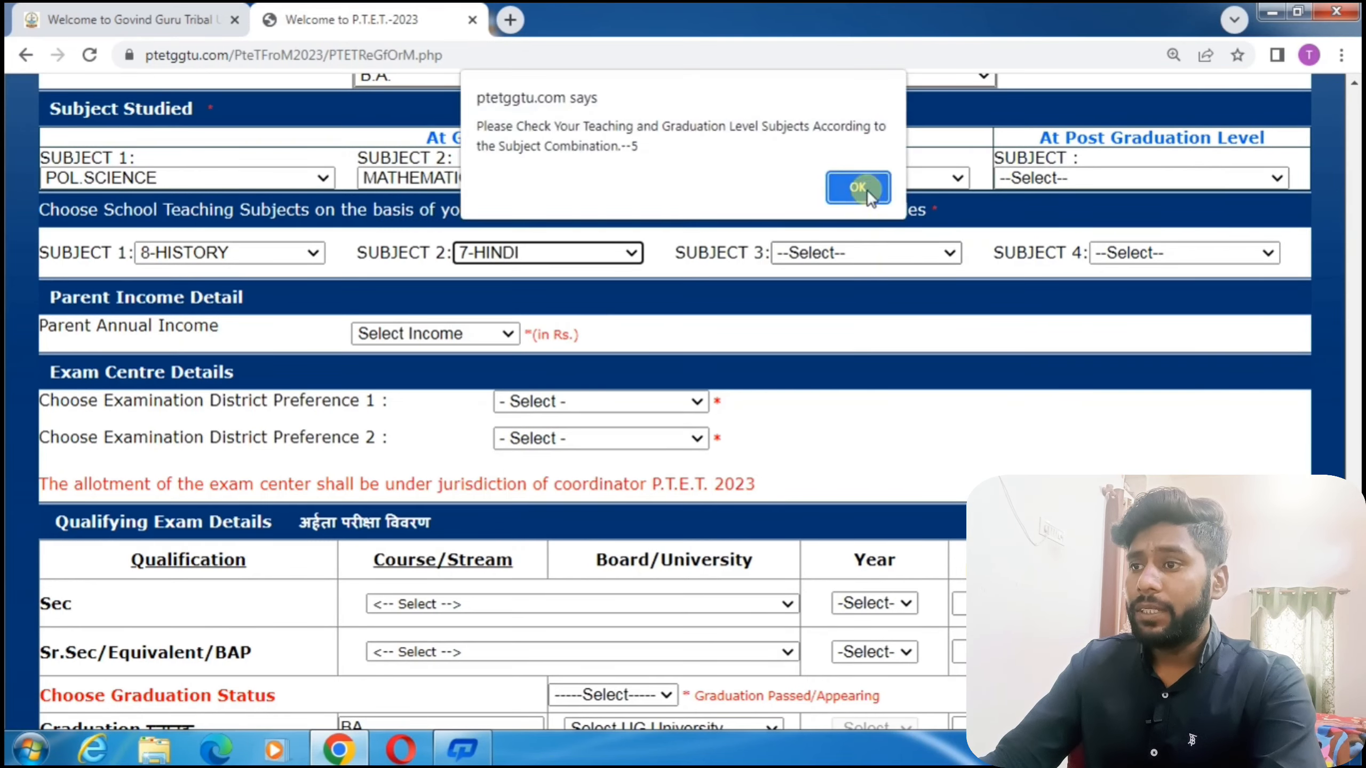
click(866, 189)
click(872, 253)
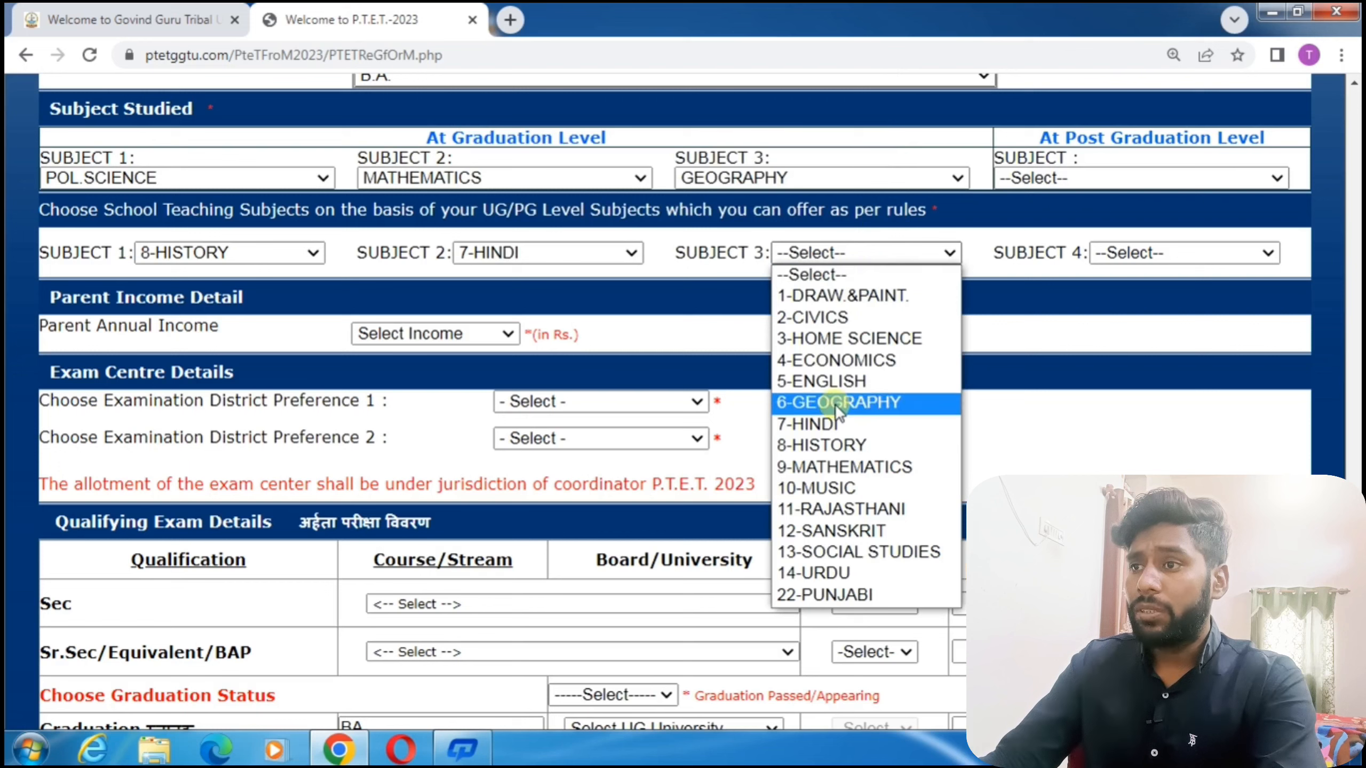
click(858, 465)
click(1129, 253)
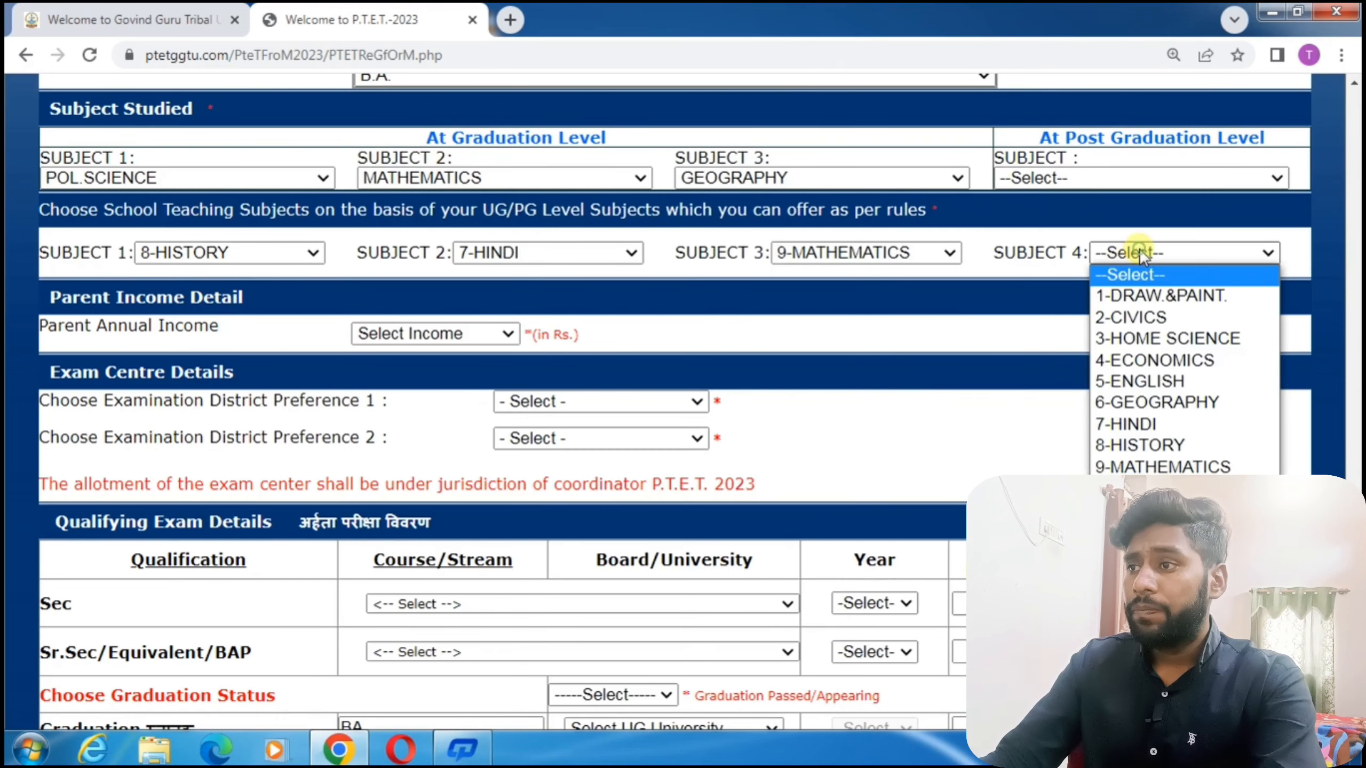
click(1157, 402)
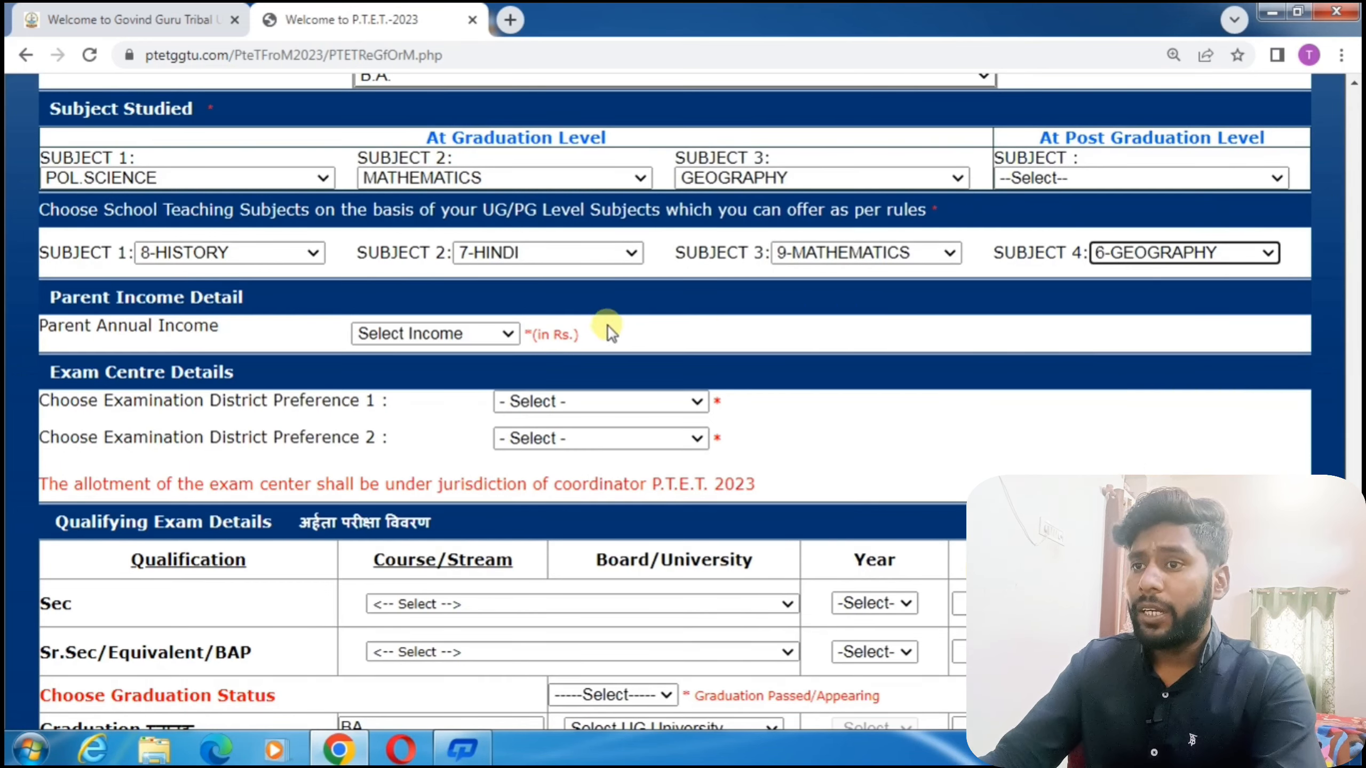
drag(39, 325, 228, 345)
click(411, 335)
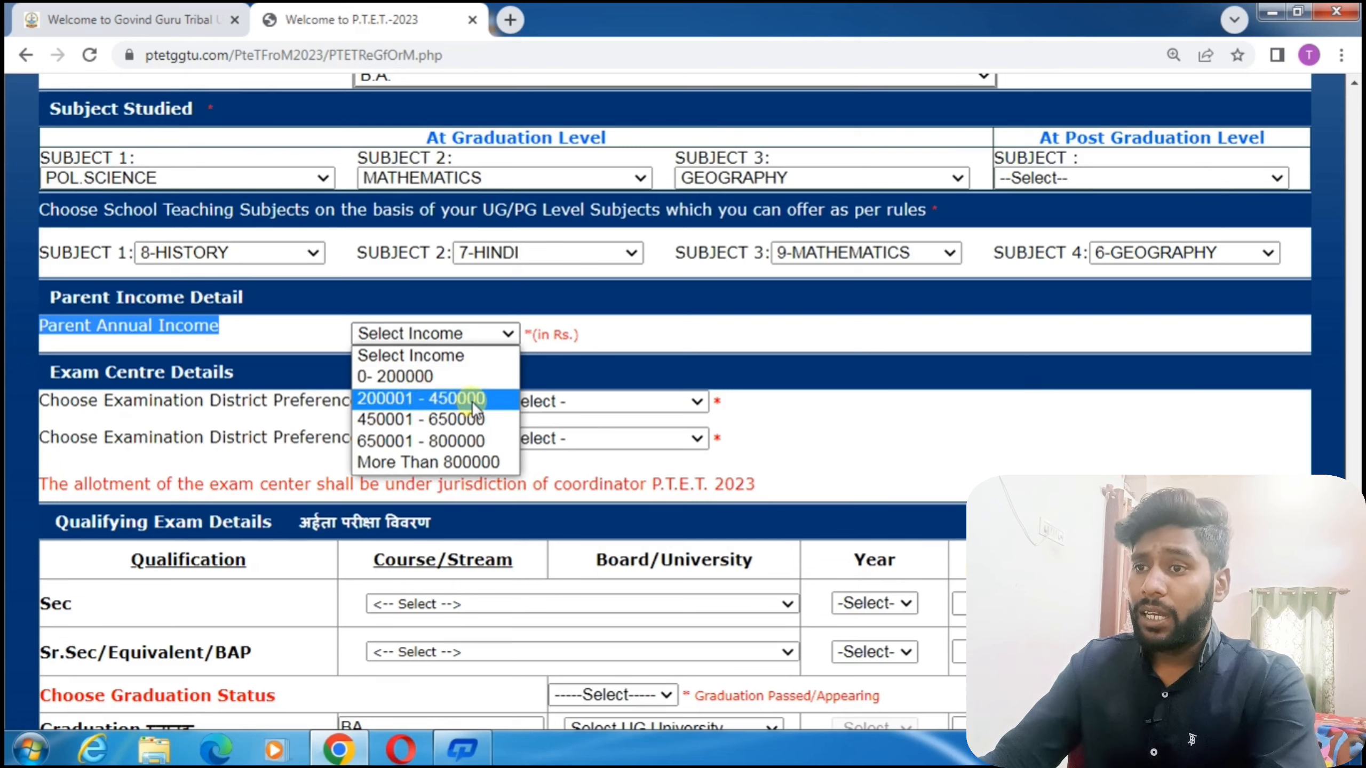
Set parent income to 0- 200000 and exam districts to 112-JAIPUR and 125-TONK.
click(468, 376)
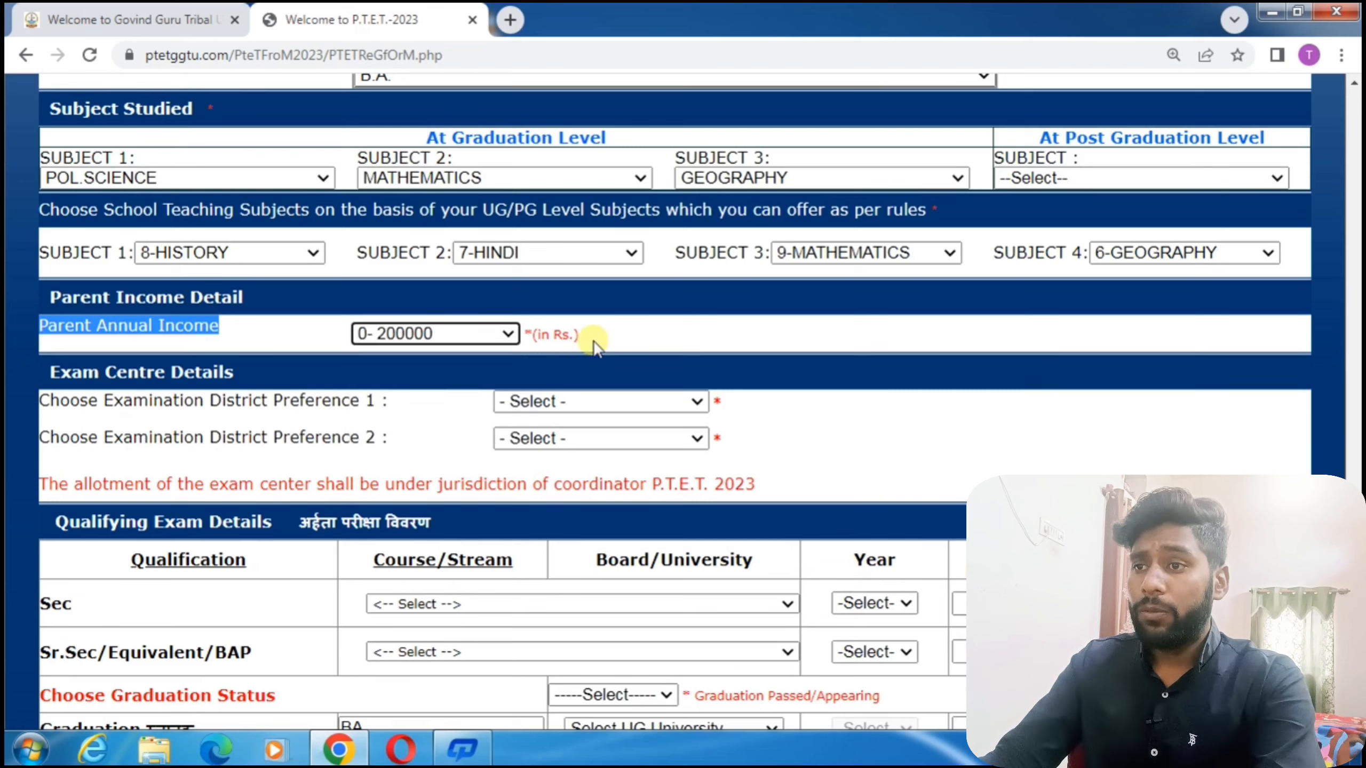
drag(81, 400, 375, 414)
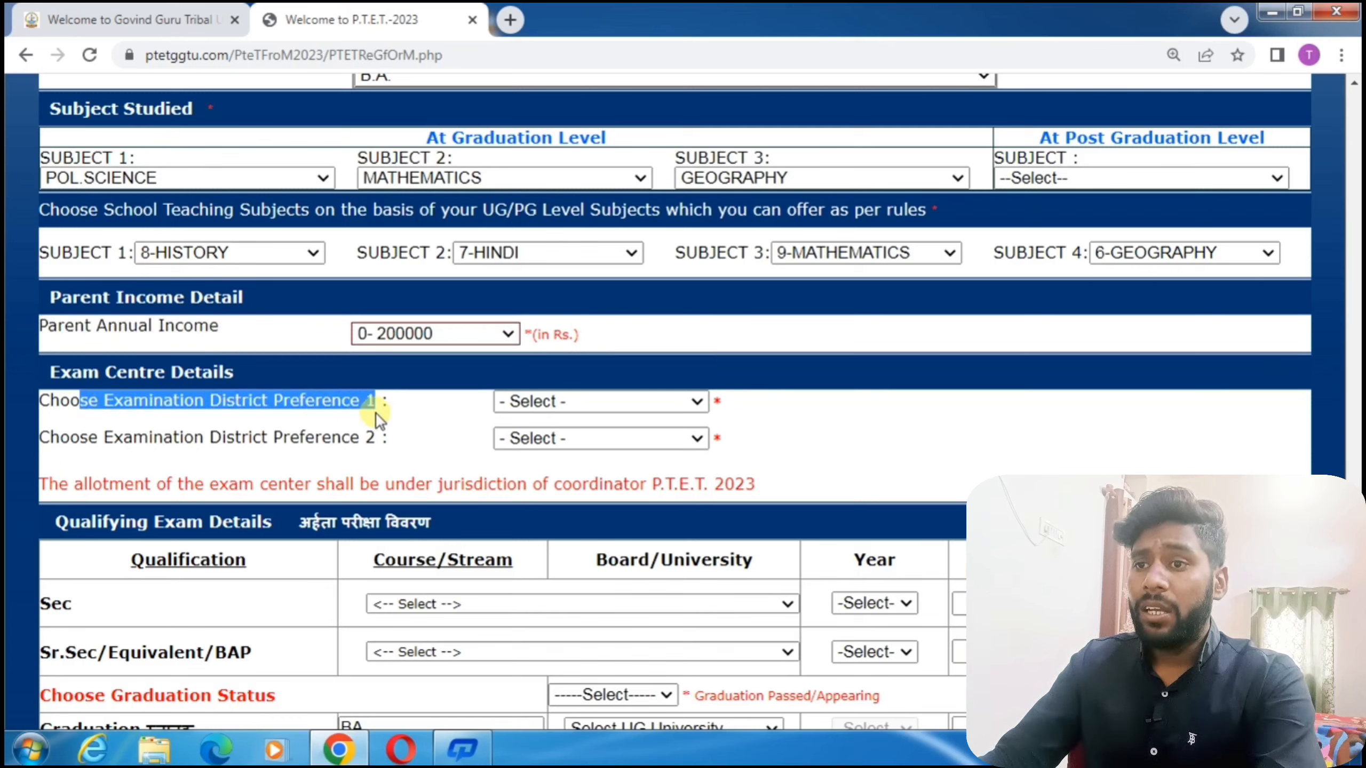
click(546, 403)
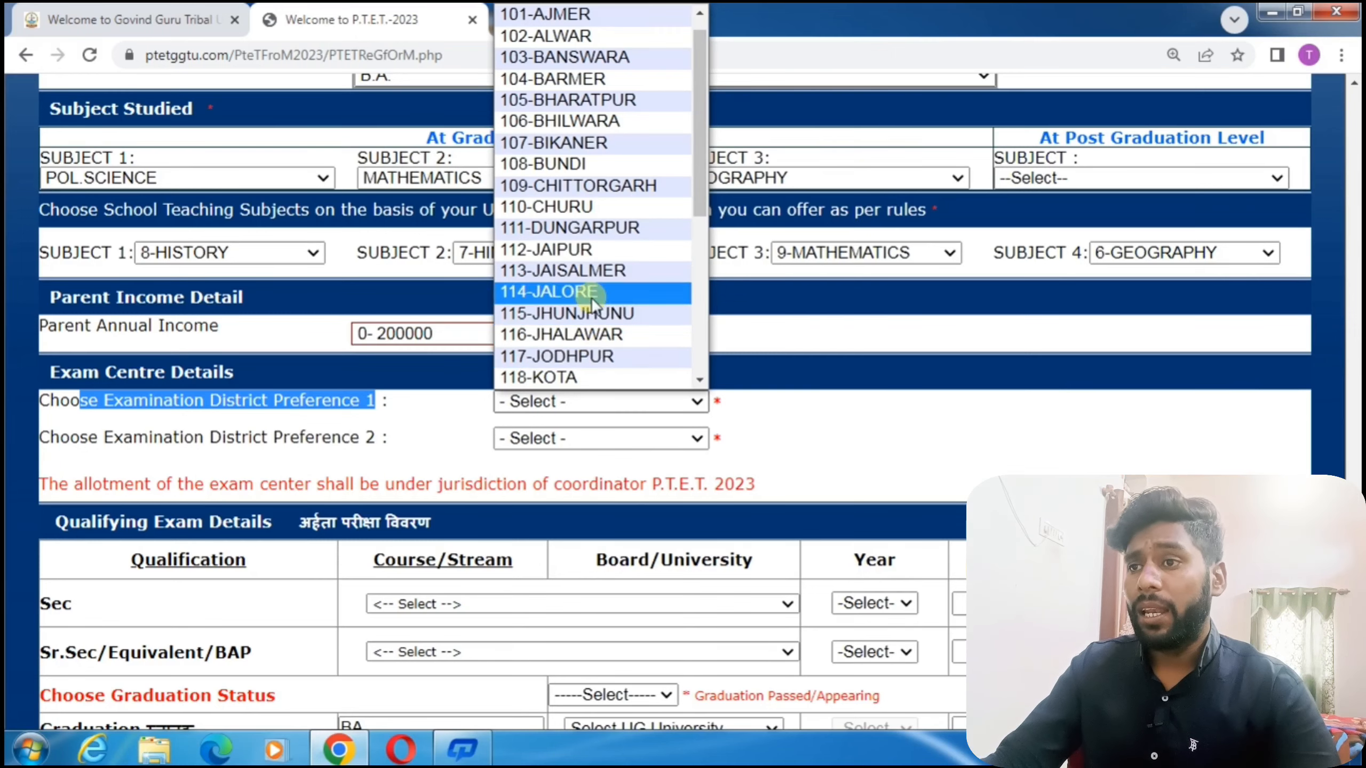
click(596, 250)
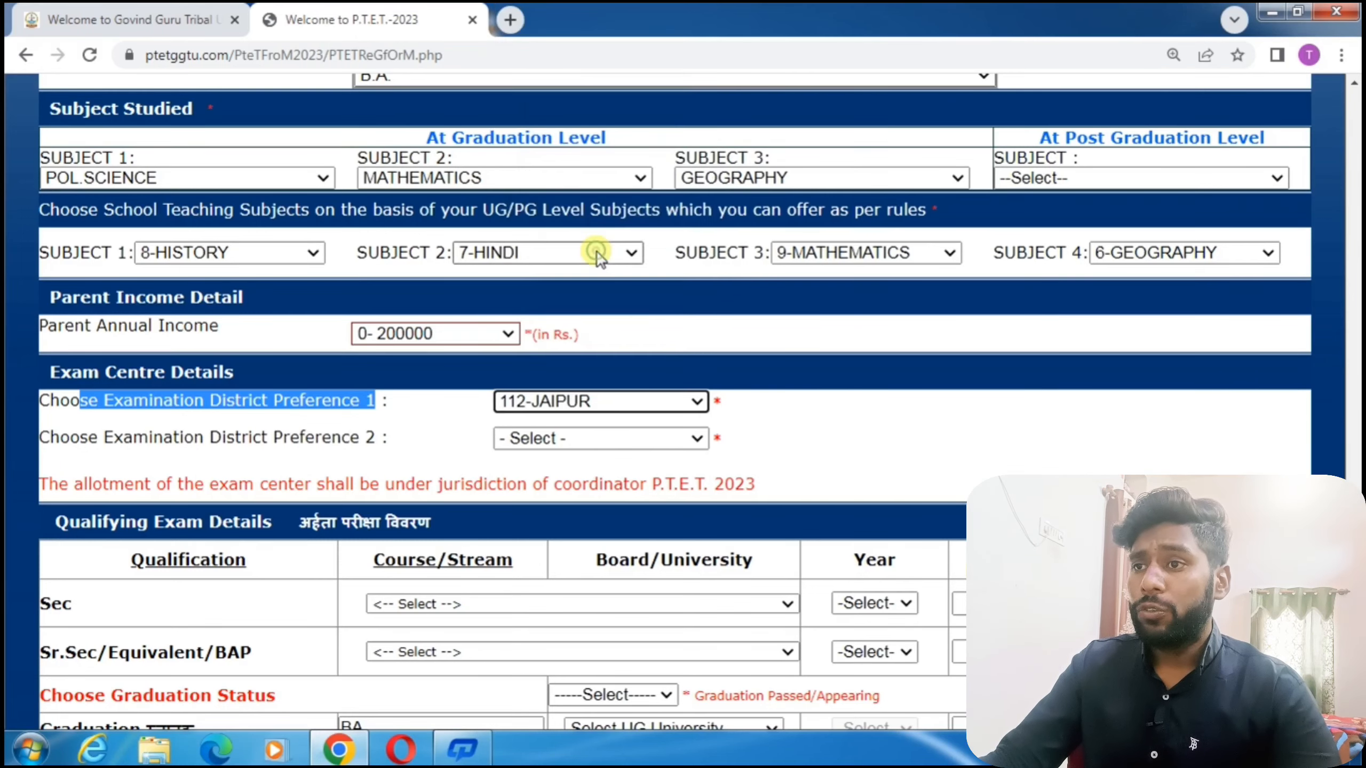
click(556, 438)
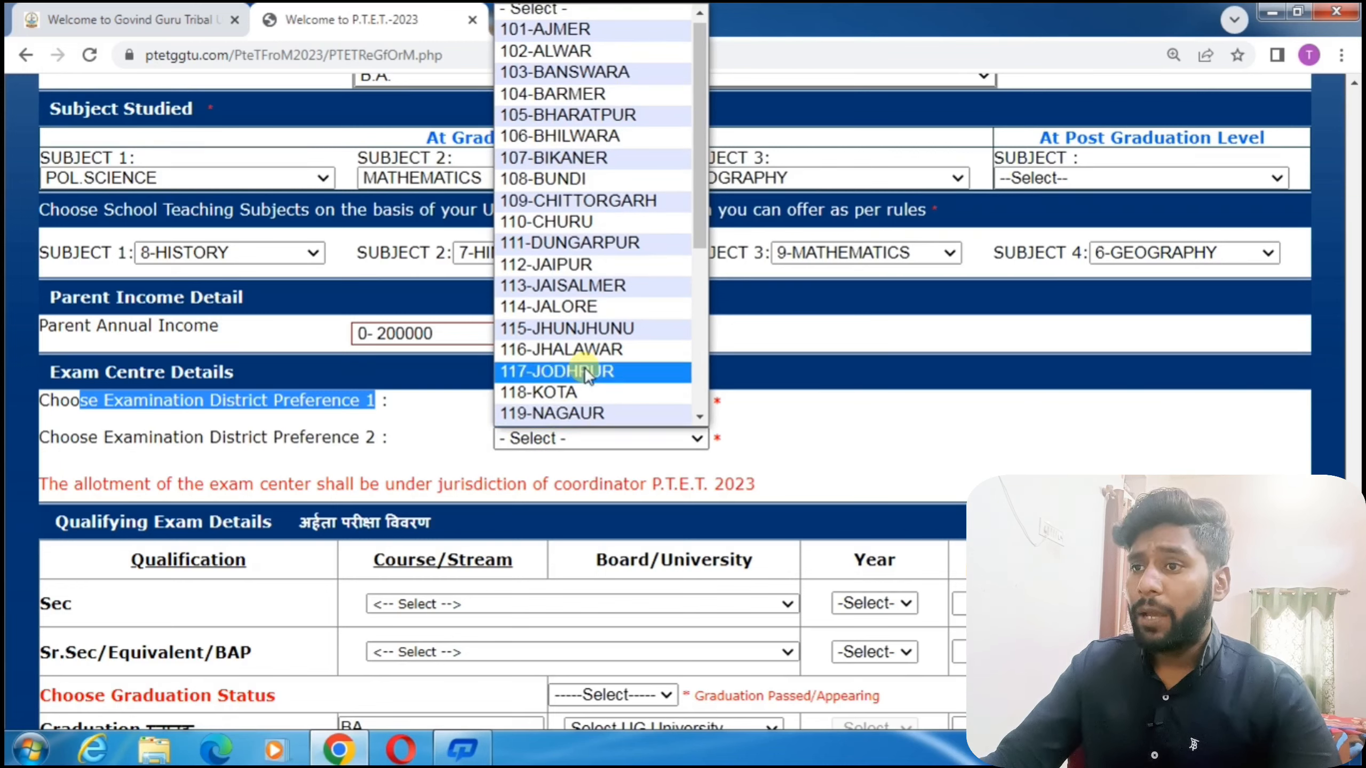
scroll(580, 390, down, 2)
scroll(580, 390, down, 2)
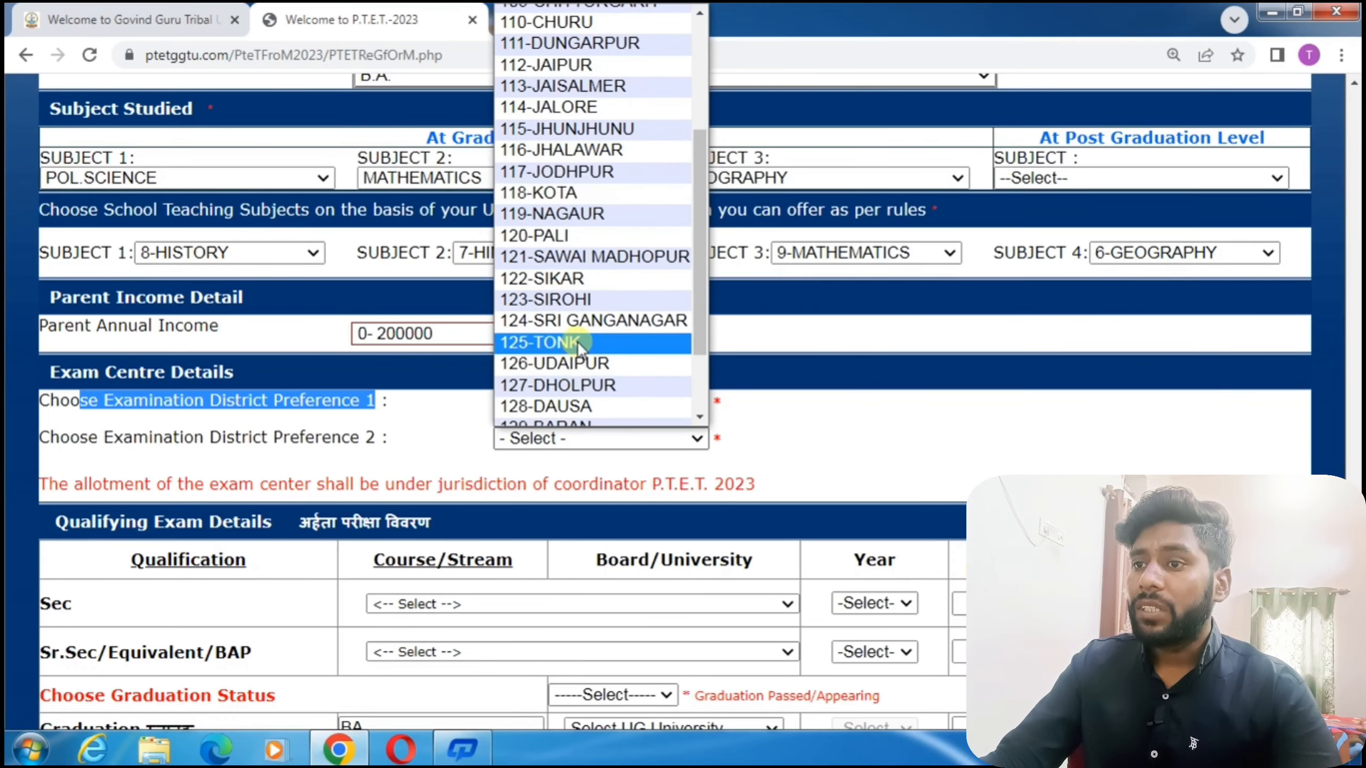
click(578, 343)
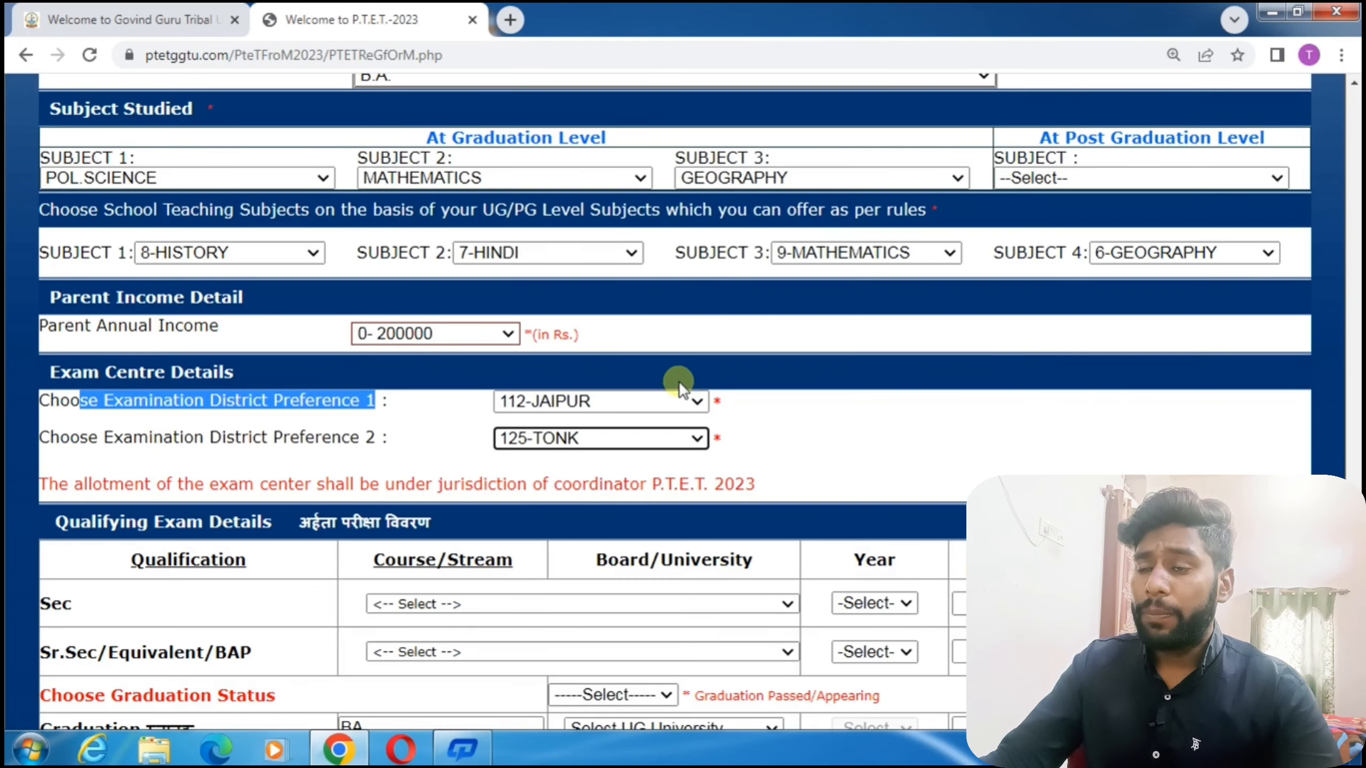
scroll(557, 439, down, 5)
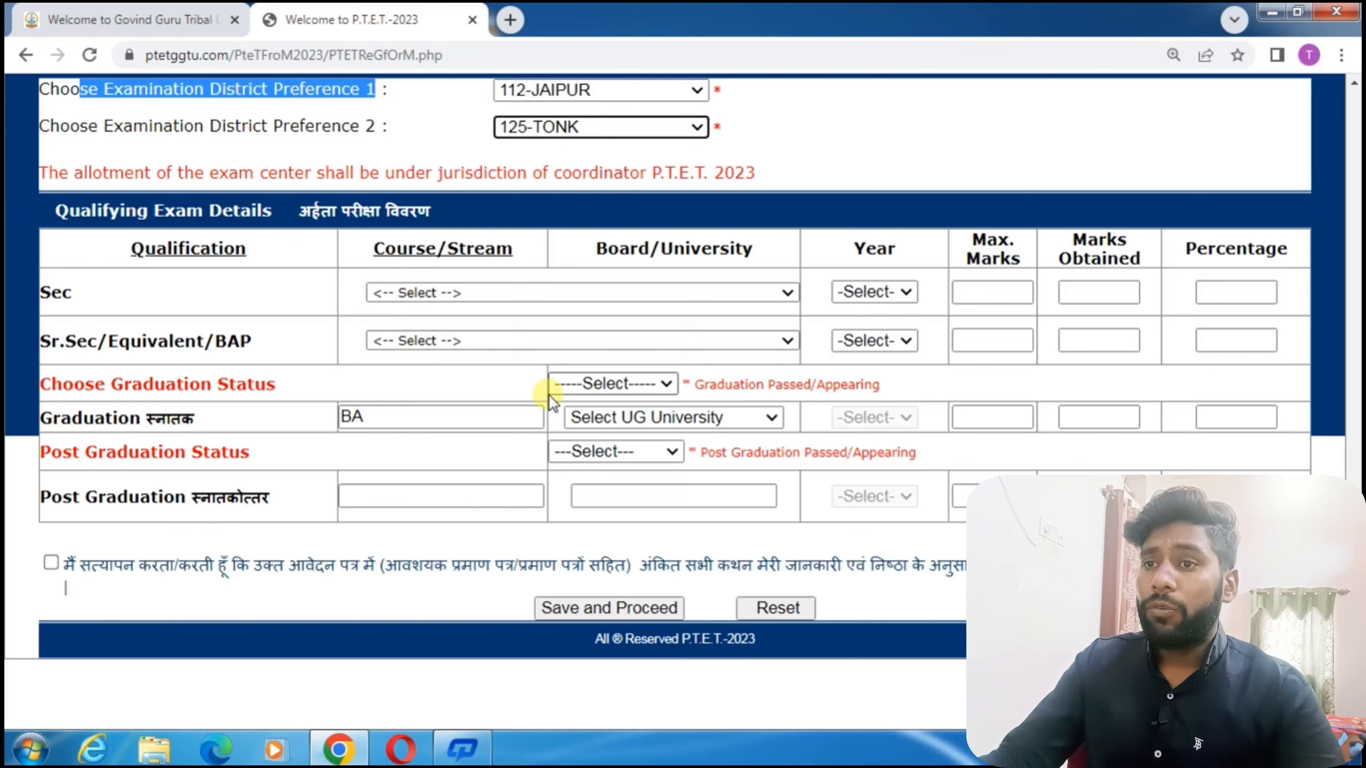
Try 150% page zoom, then return the page to 125%.
key(ctrl+plus)
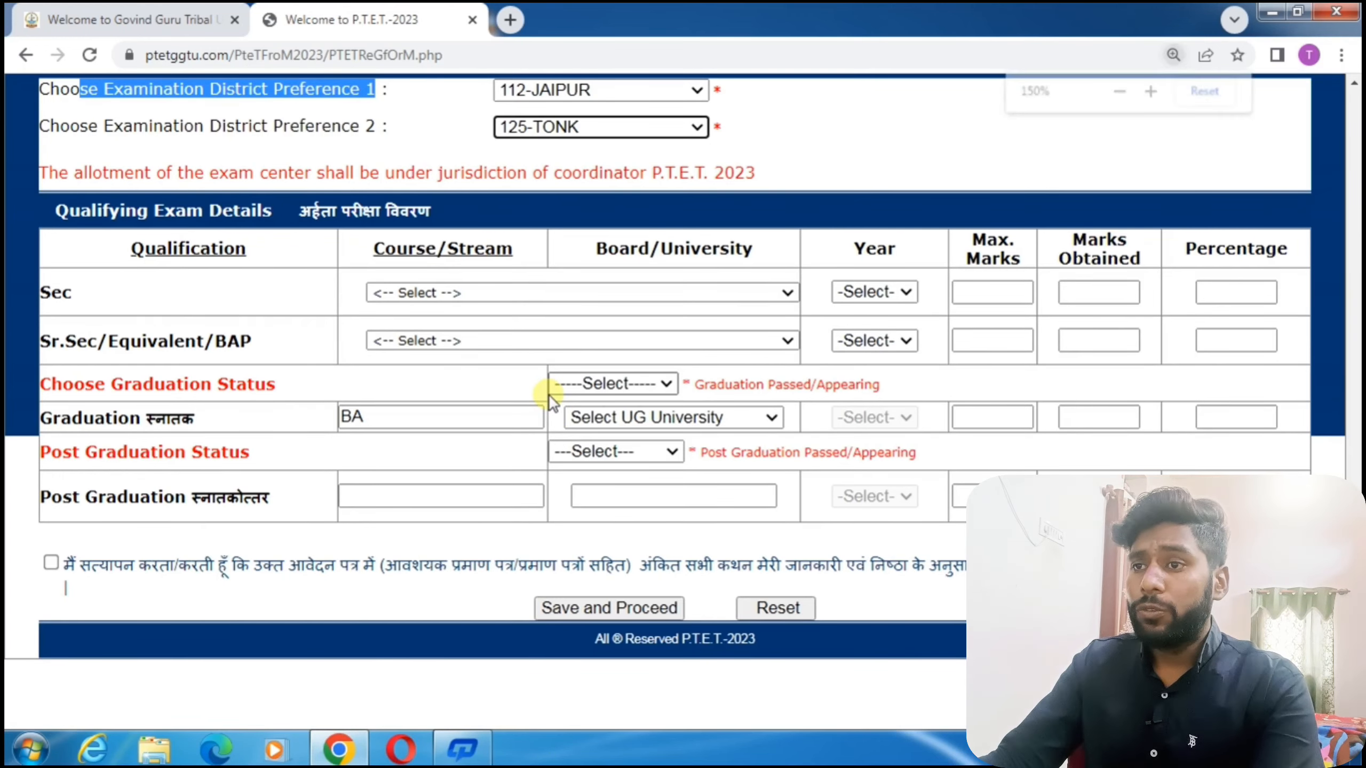
scroll(549, 396, down, 3)
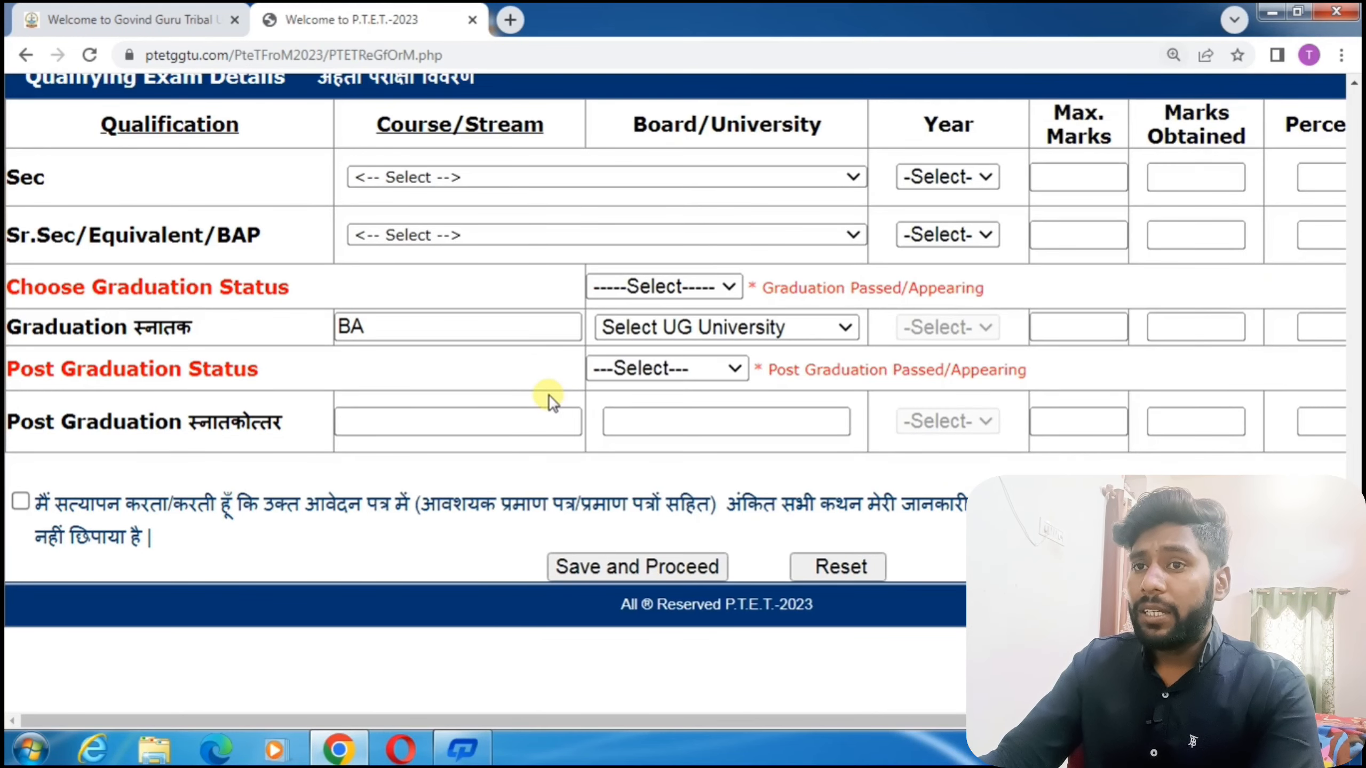
key(ctrl+minus)
key(ctrl+plus)
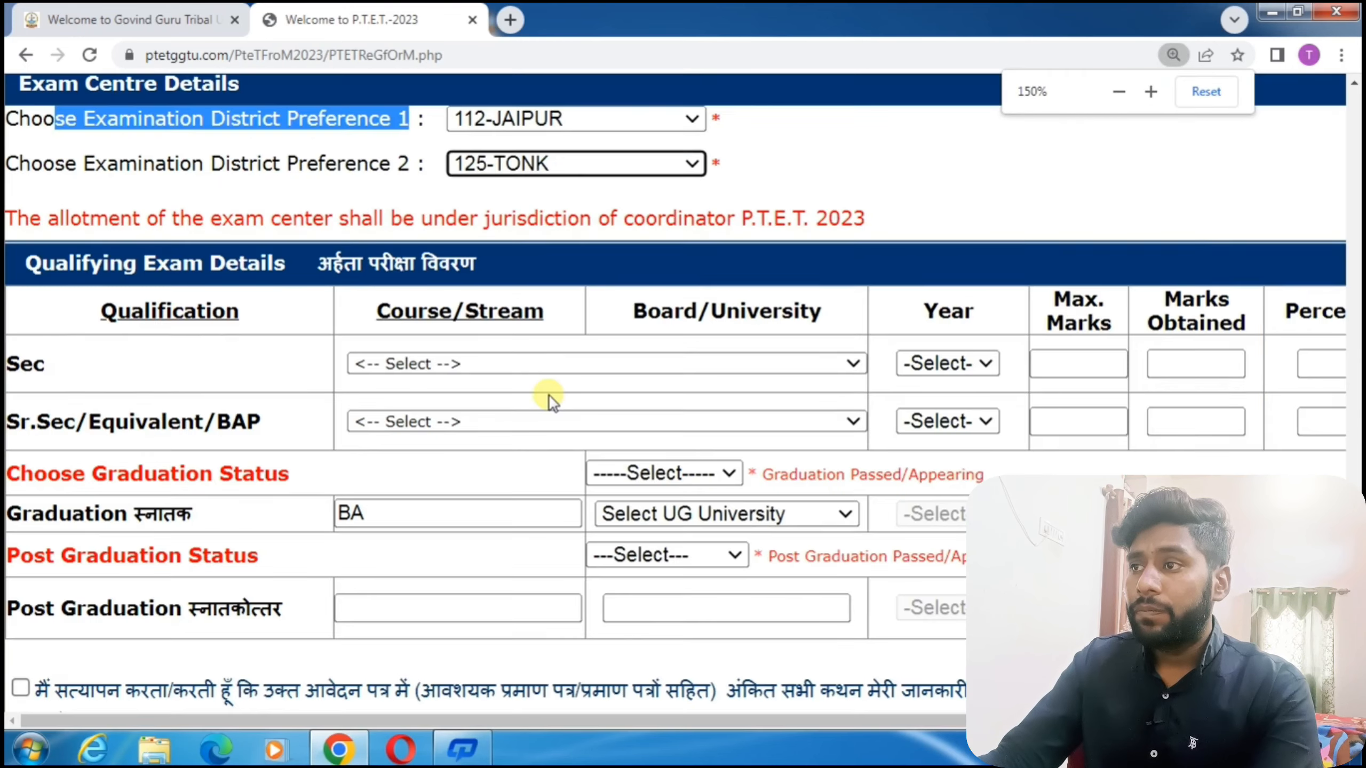
key(ctrl+minus)
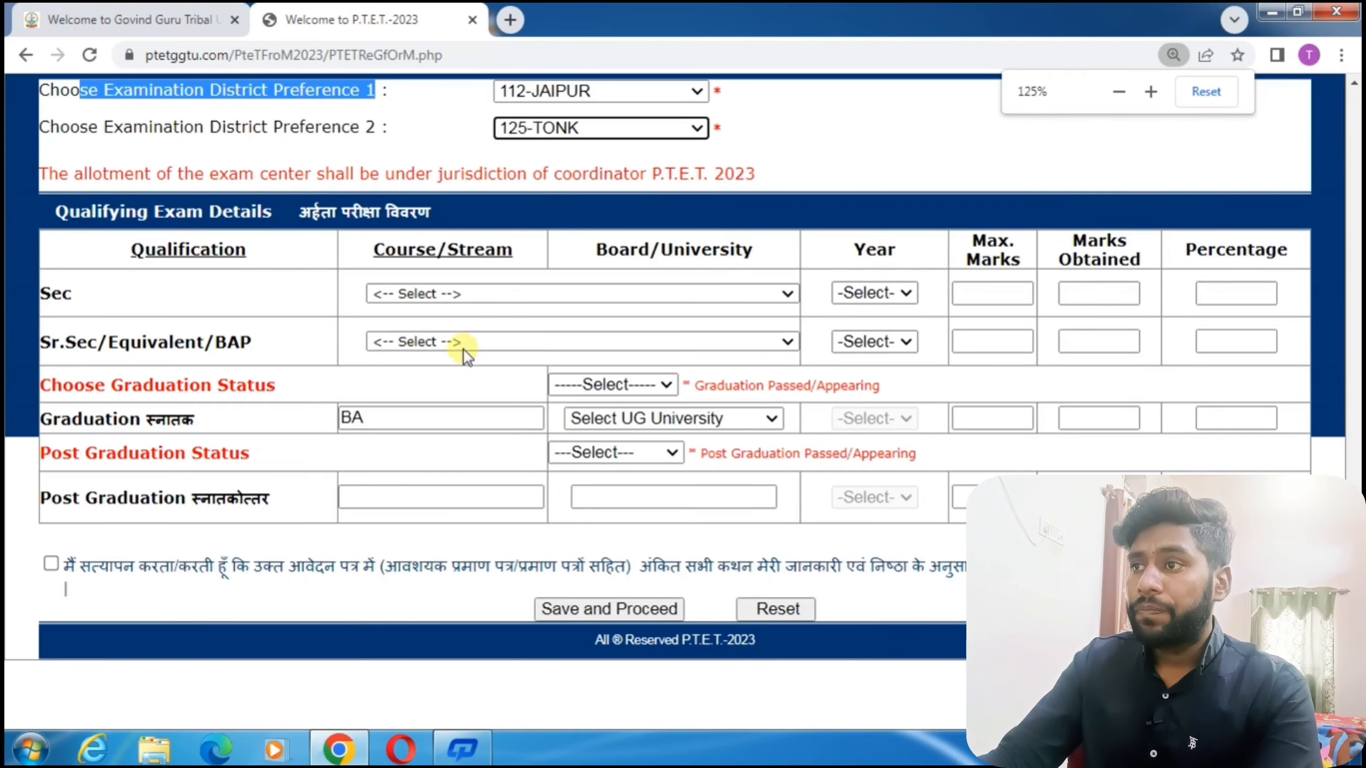
Review the qualification row labels and open the Sec row's board list.
drag(74, 294, 53, 296)
drag(156, 334, 65, 343)
drag(179, 420, 33, 425)
drag(216, 501, 42, 511)
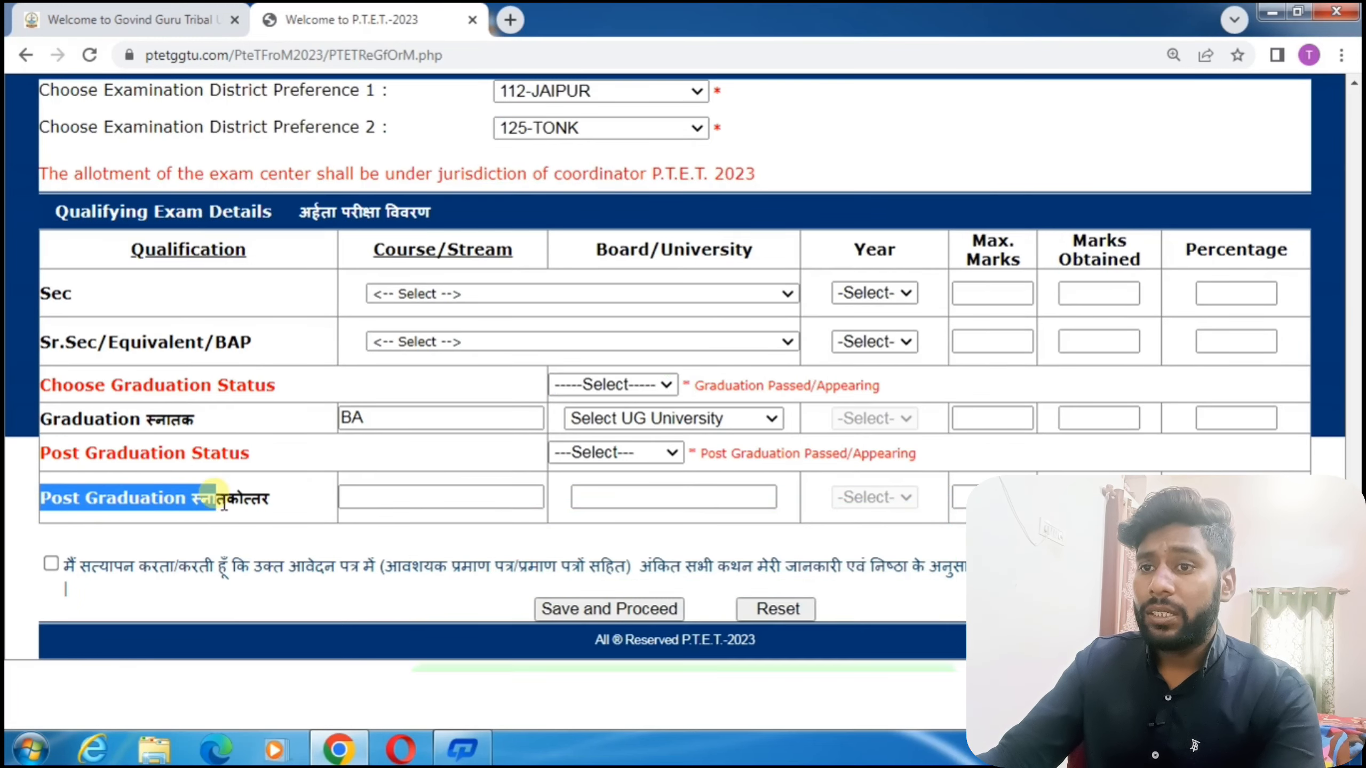
click(407, 463)
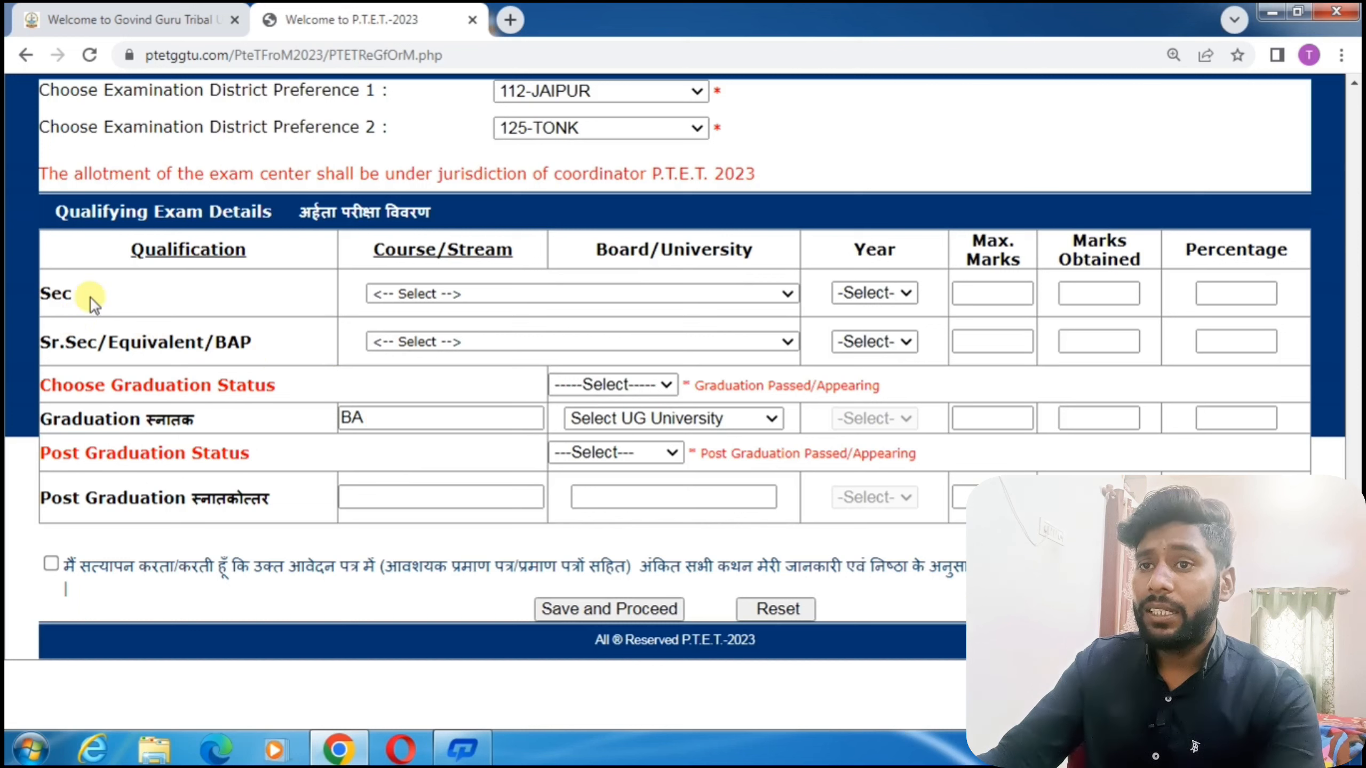
click(412, 293)
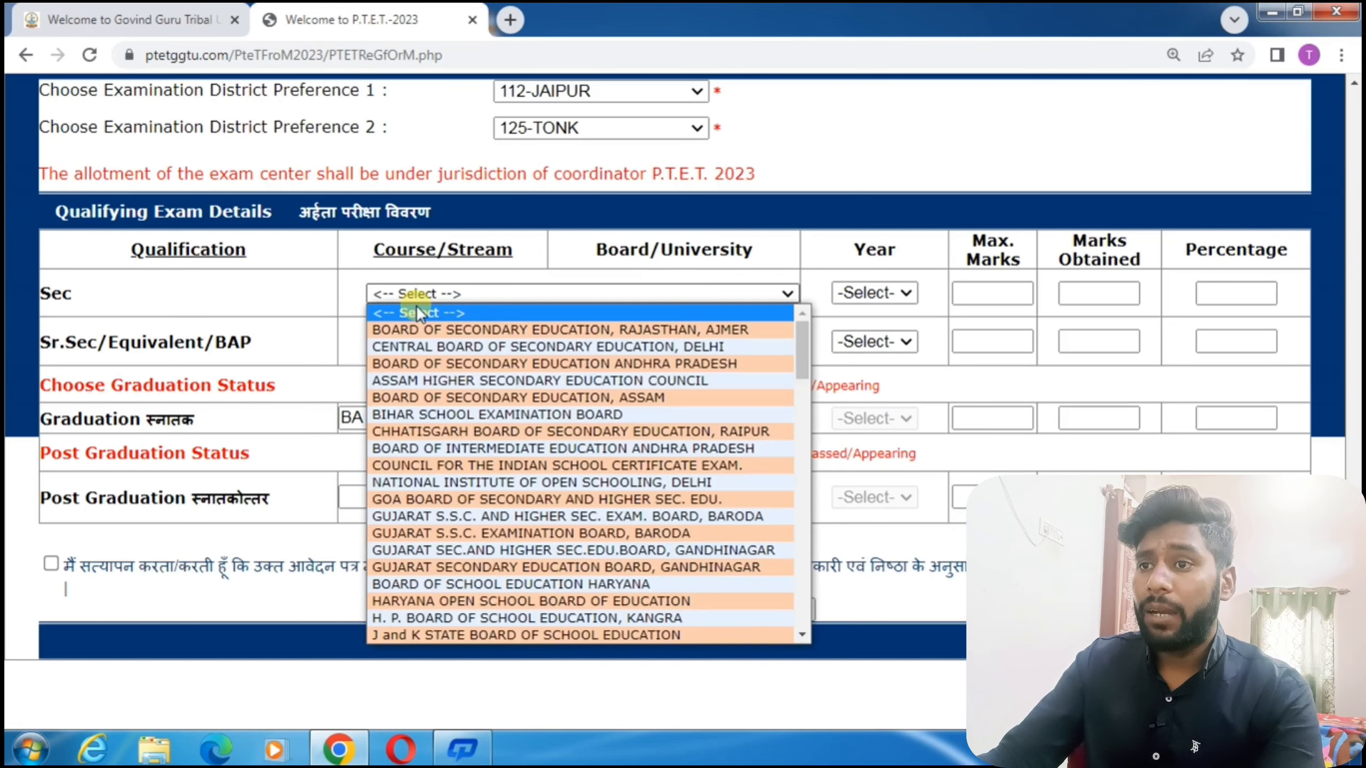
Fill the Sec row: Rajasthan Ajmer board, 2013, 500 of 600 marks (83.33%).
click(457, 329)
click(874, 294)
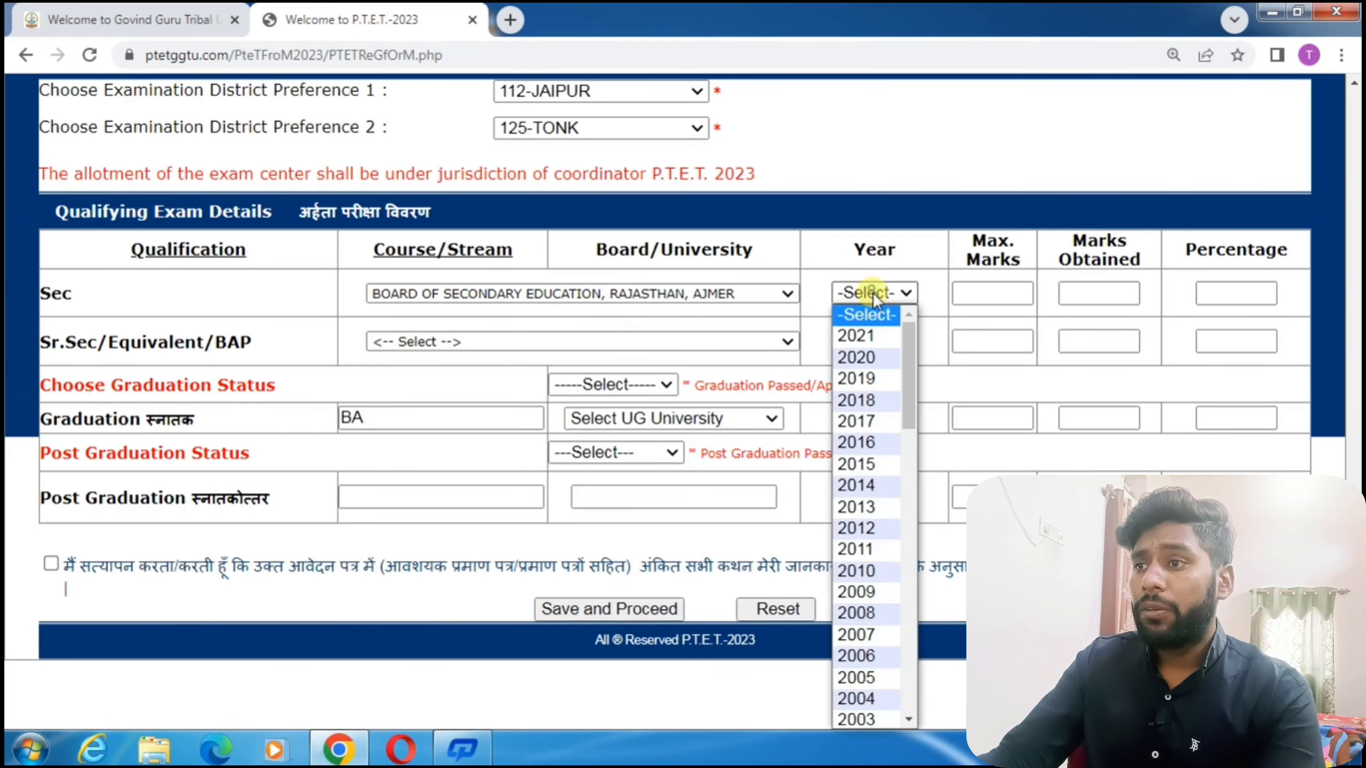
click(867, 503)
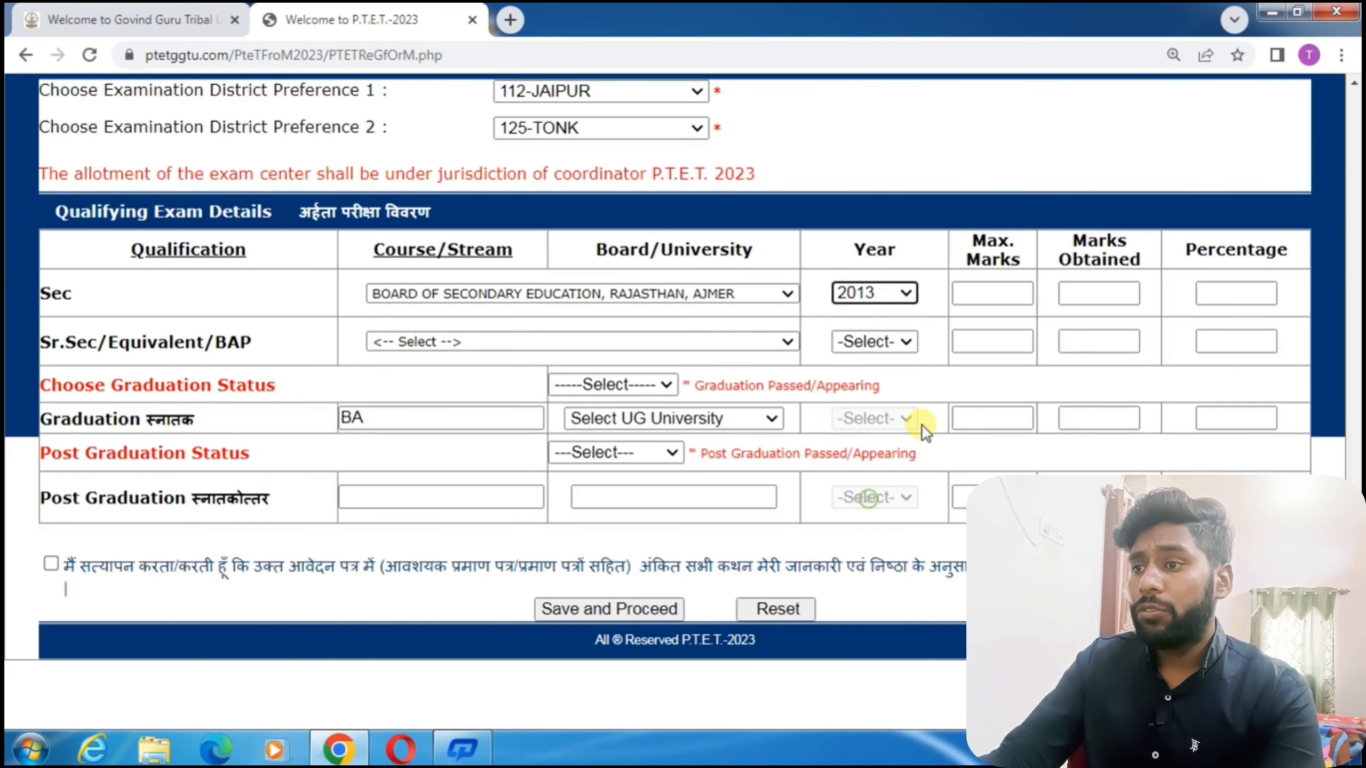
click(1002, 296)
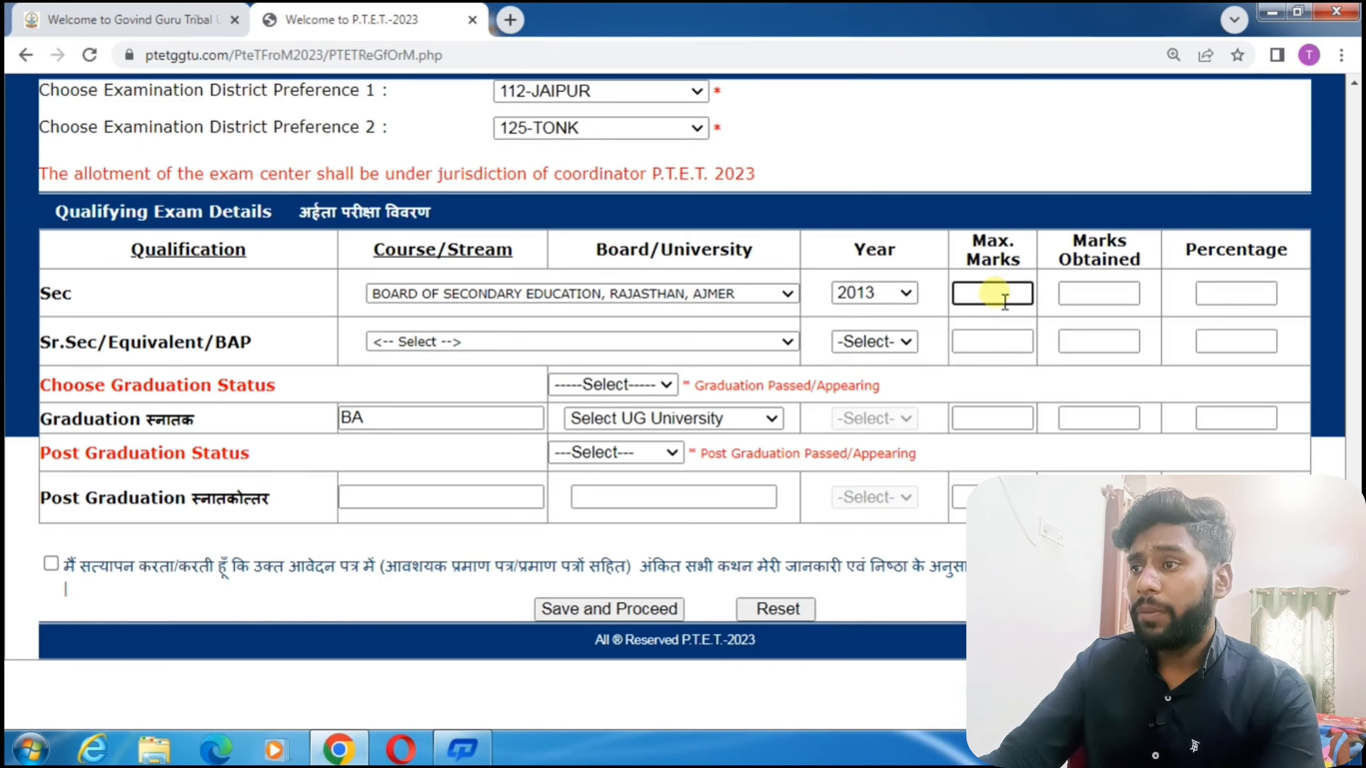
text(60)
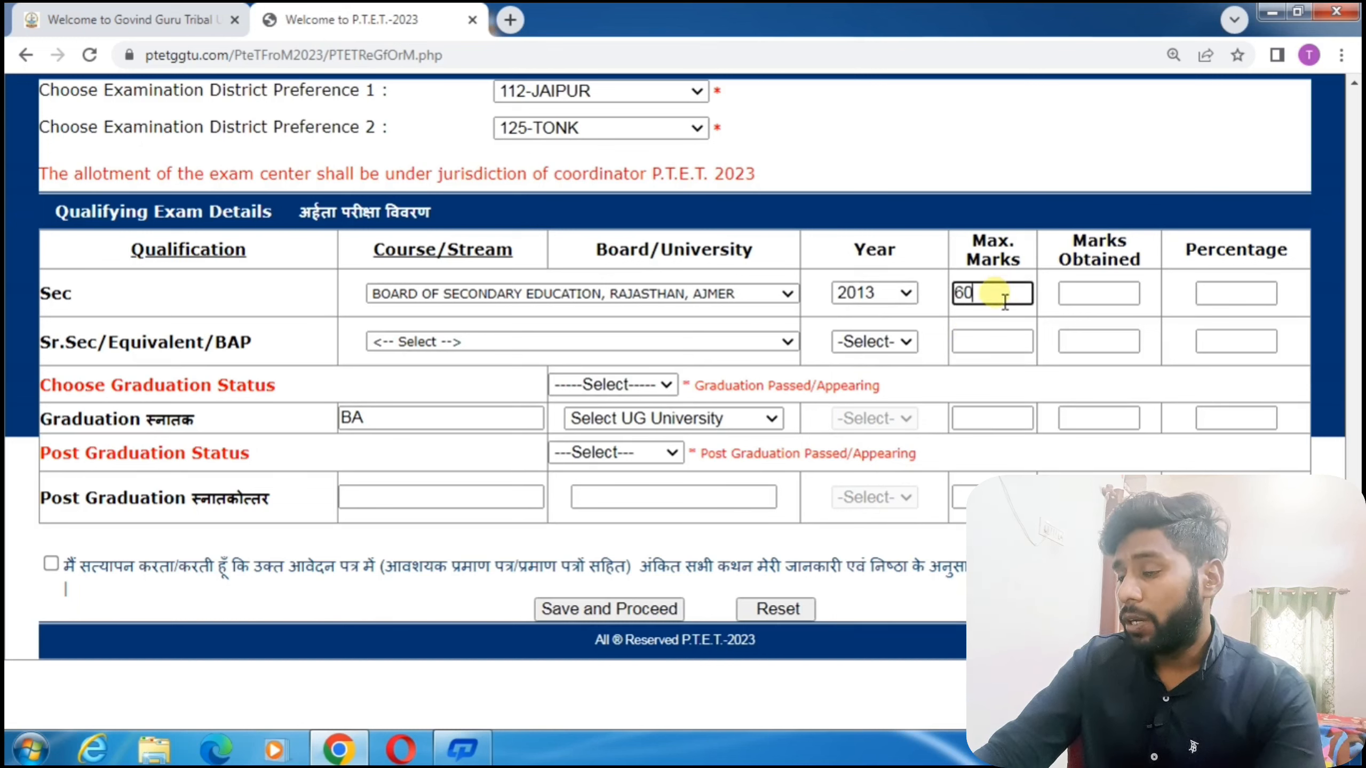
text(0)
click(1094, 296)
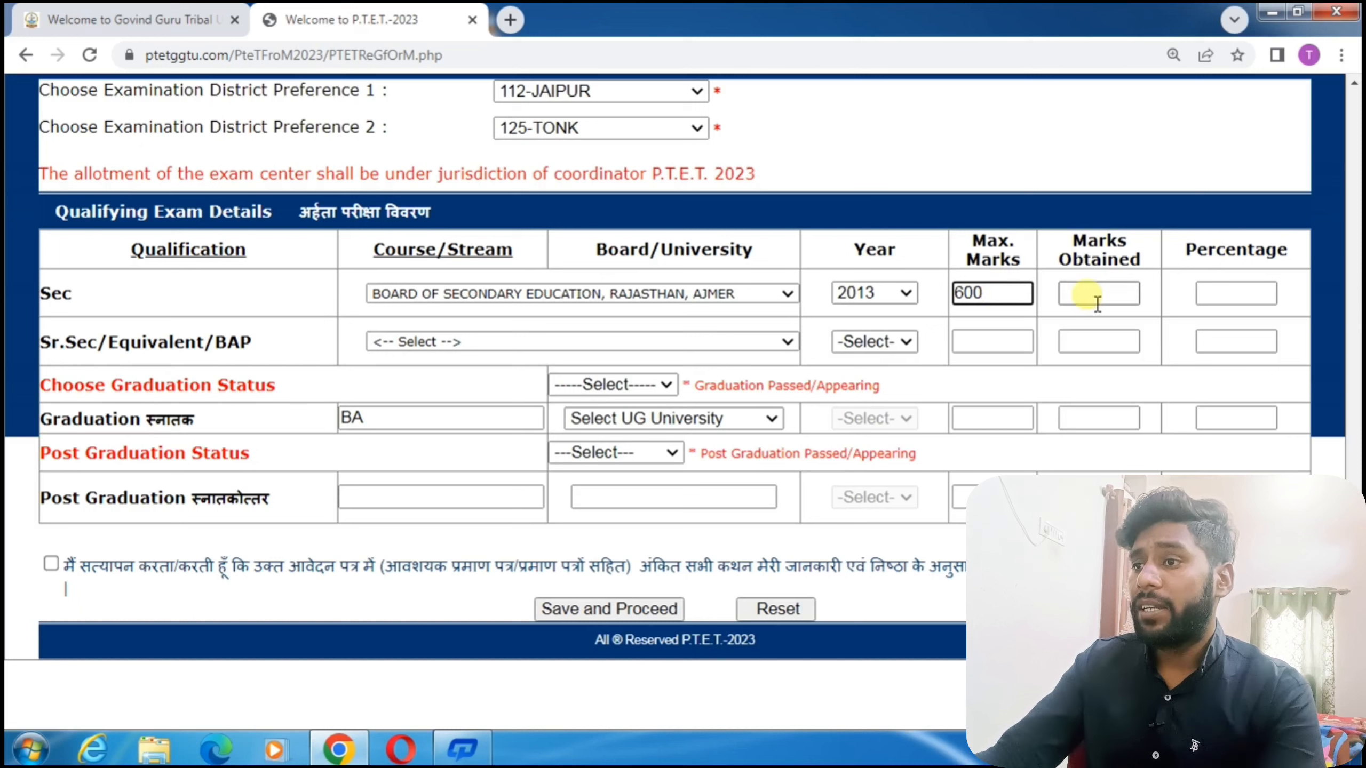
text(500)
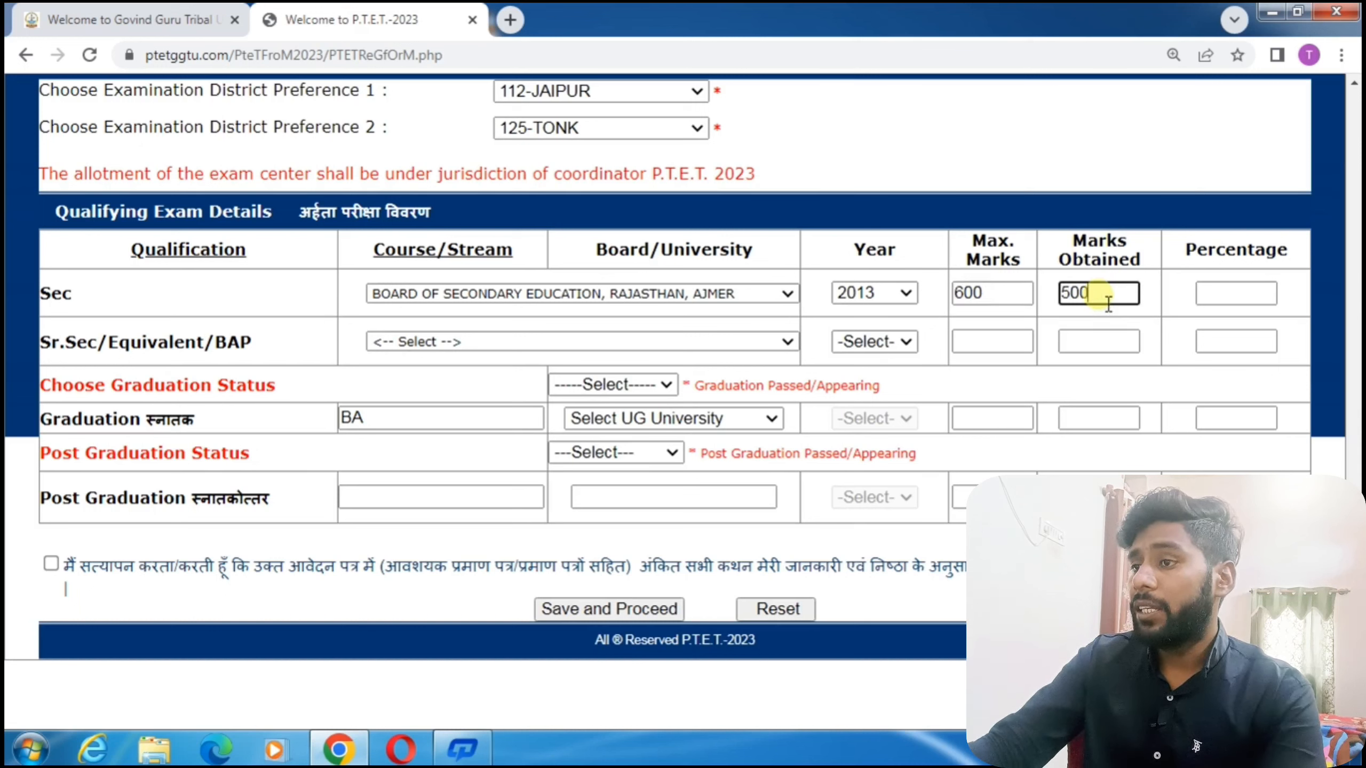
click(1207, 297)
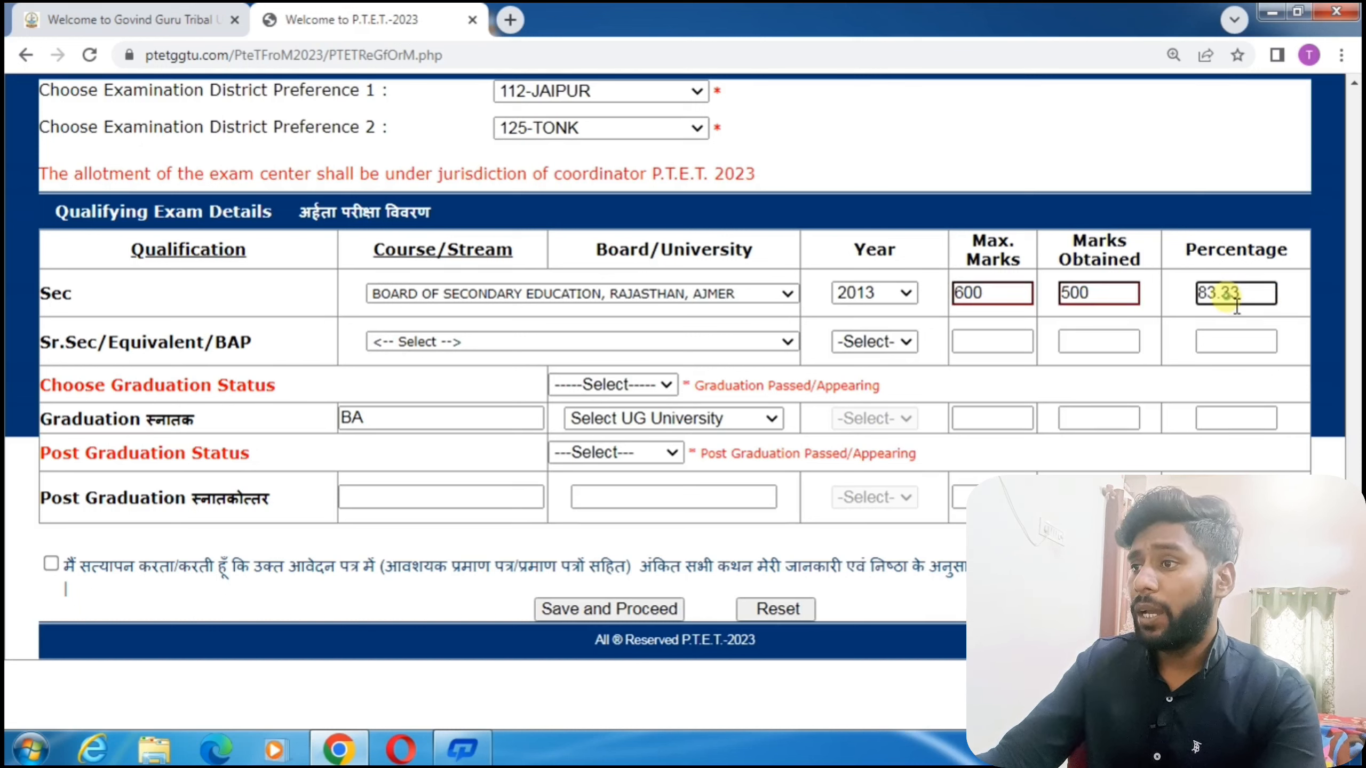
Fill the Sr.Sec row: Rajasthan Ajmer board, 2015, 450 of 500 marks (90.00%).
click(456, 337)
click(450, 378)
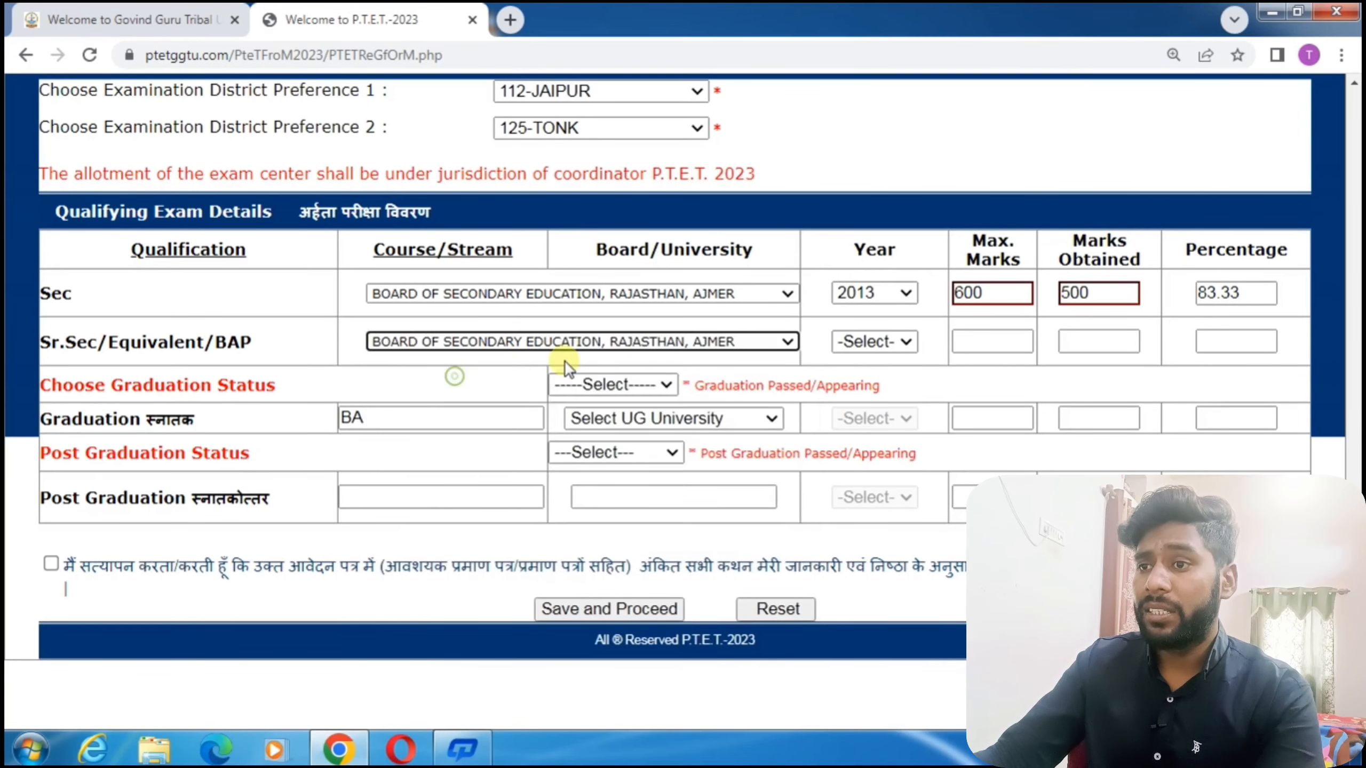
click(860, 344)
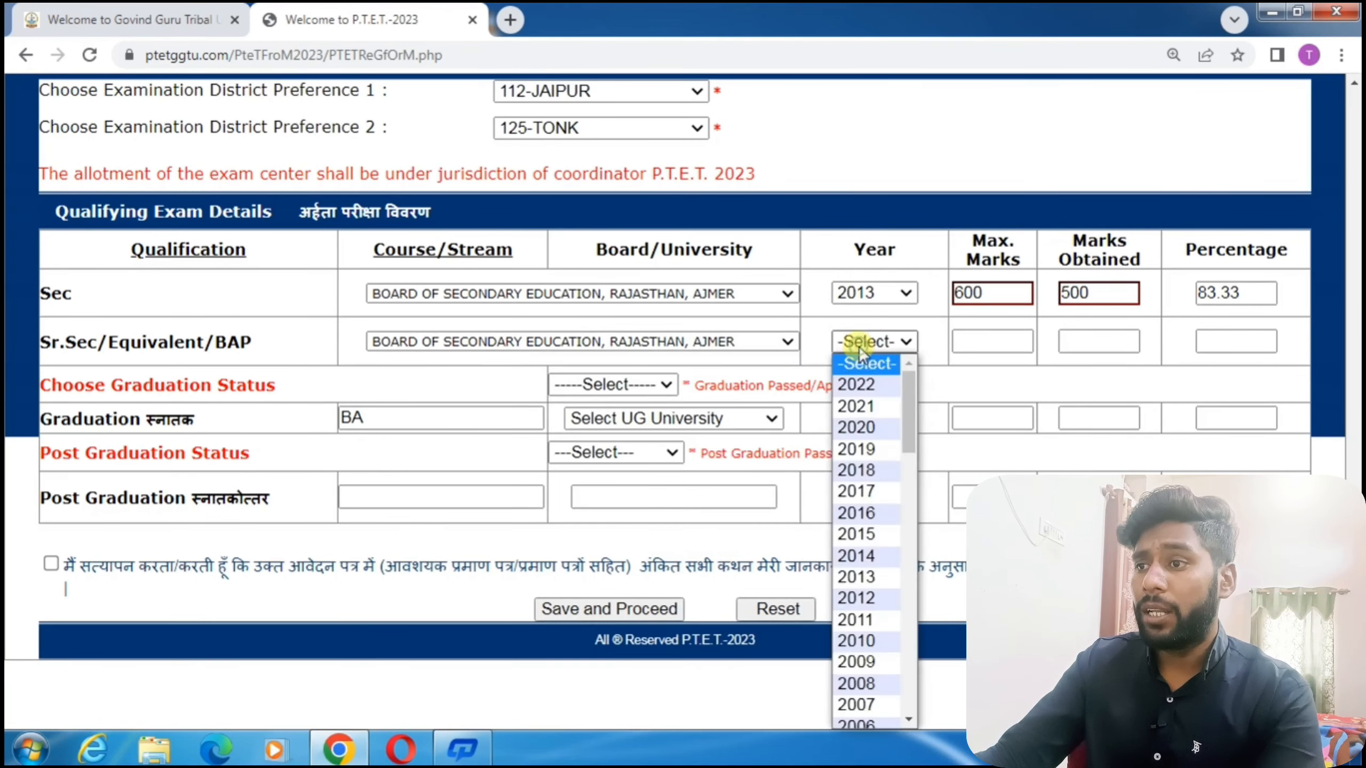
click(861, 533)
click(975, 339)
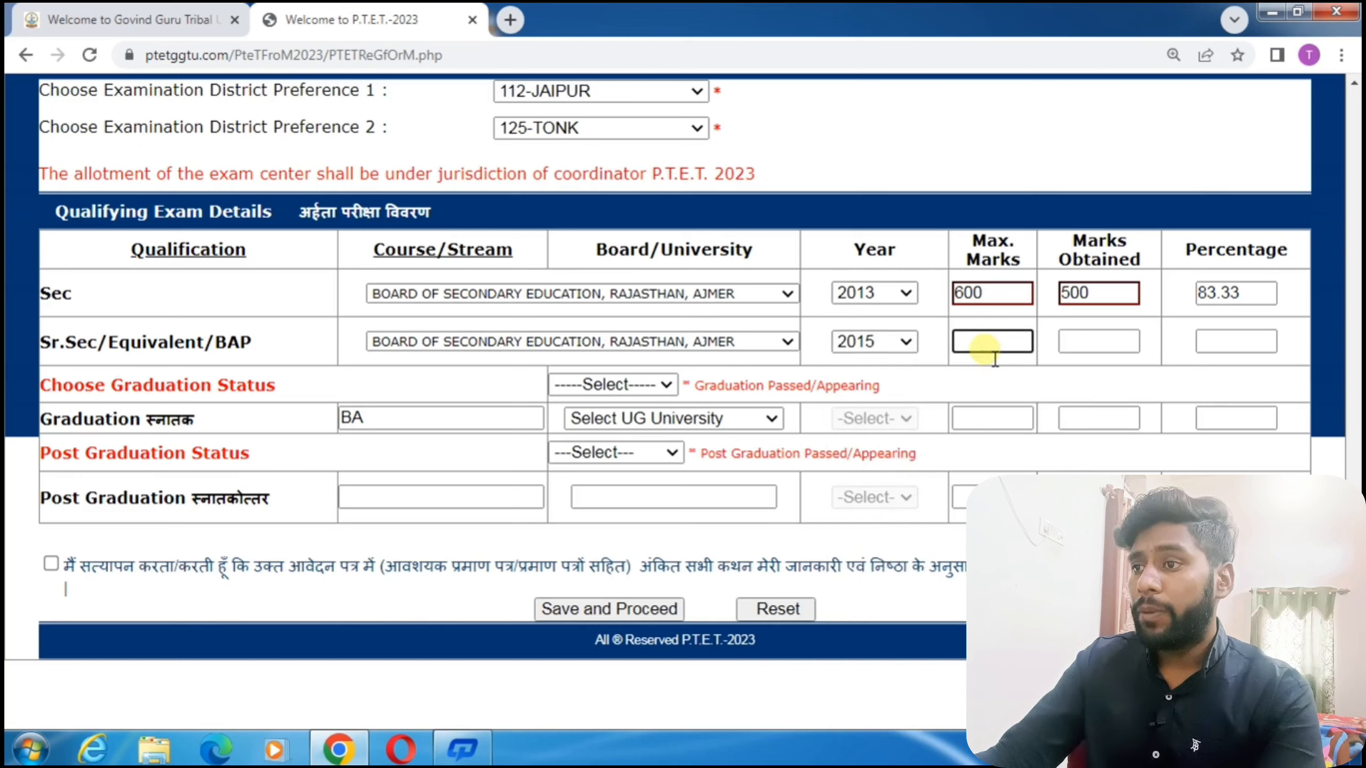
text(50)
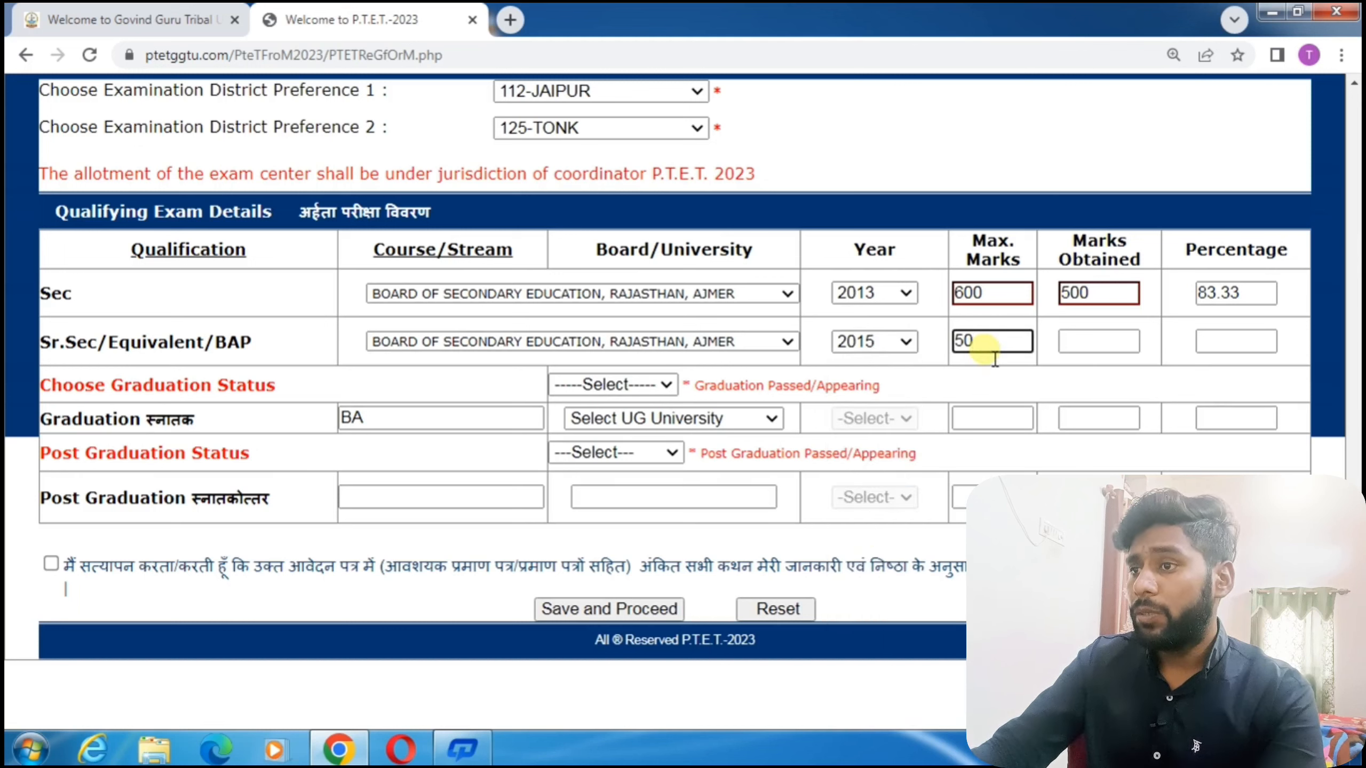
text(0)
click(1108, 344)
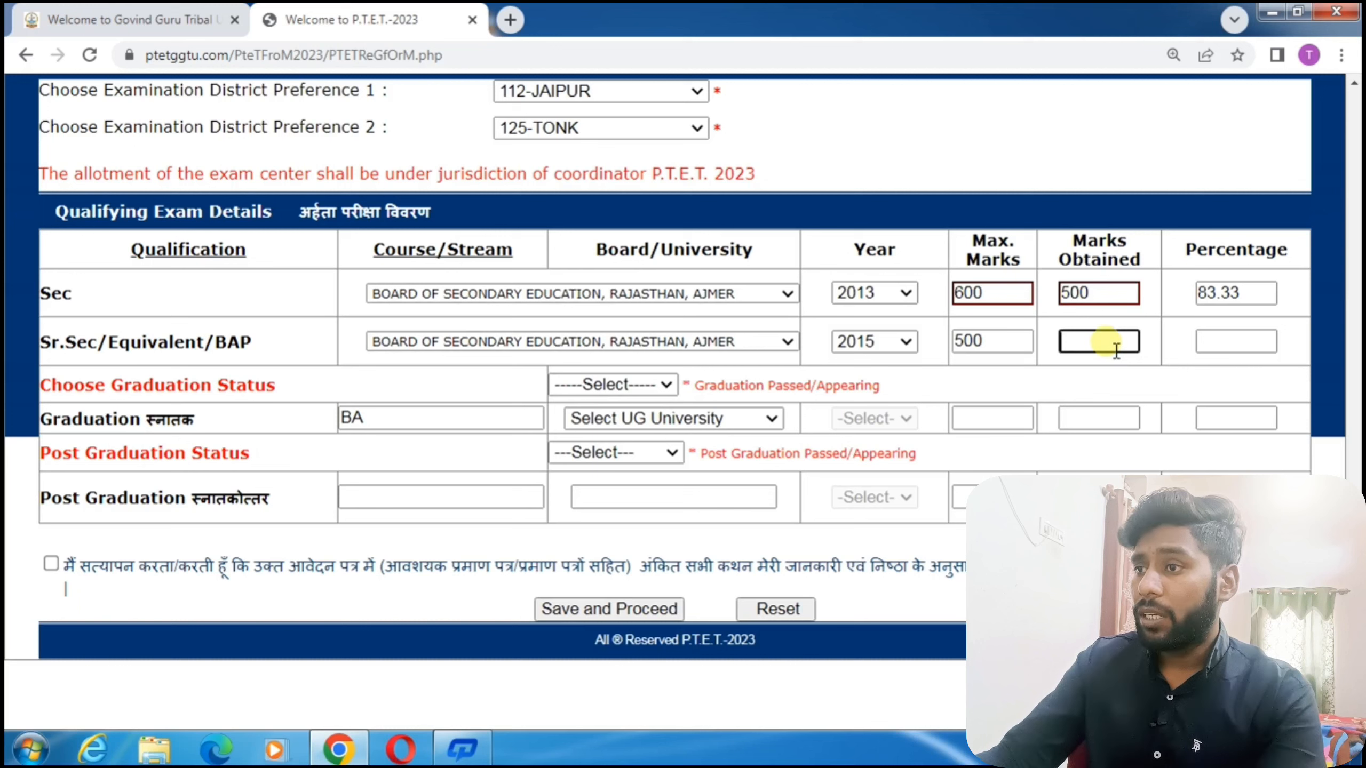
text(450)
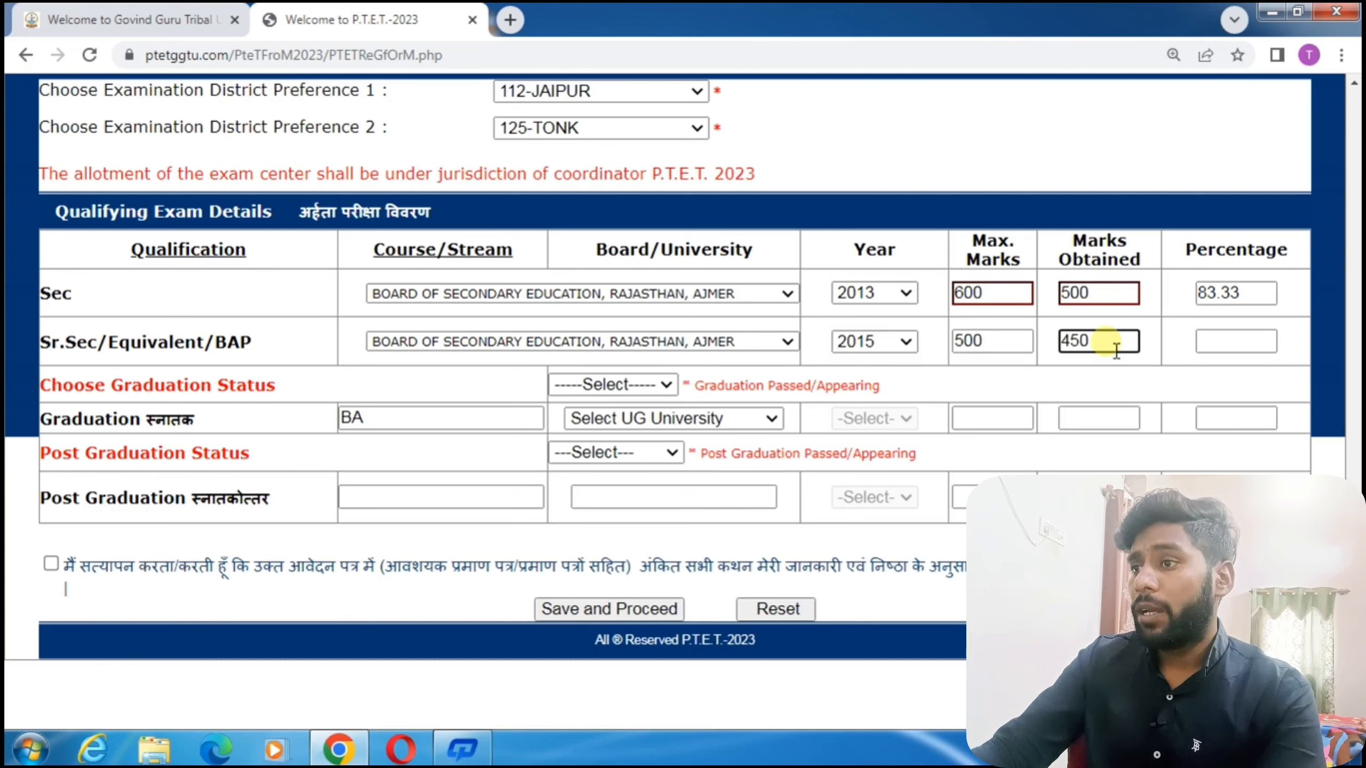
click(1145, 383)
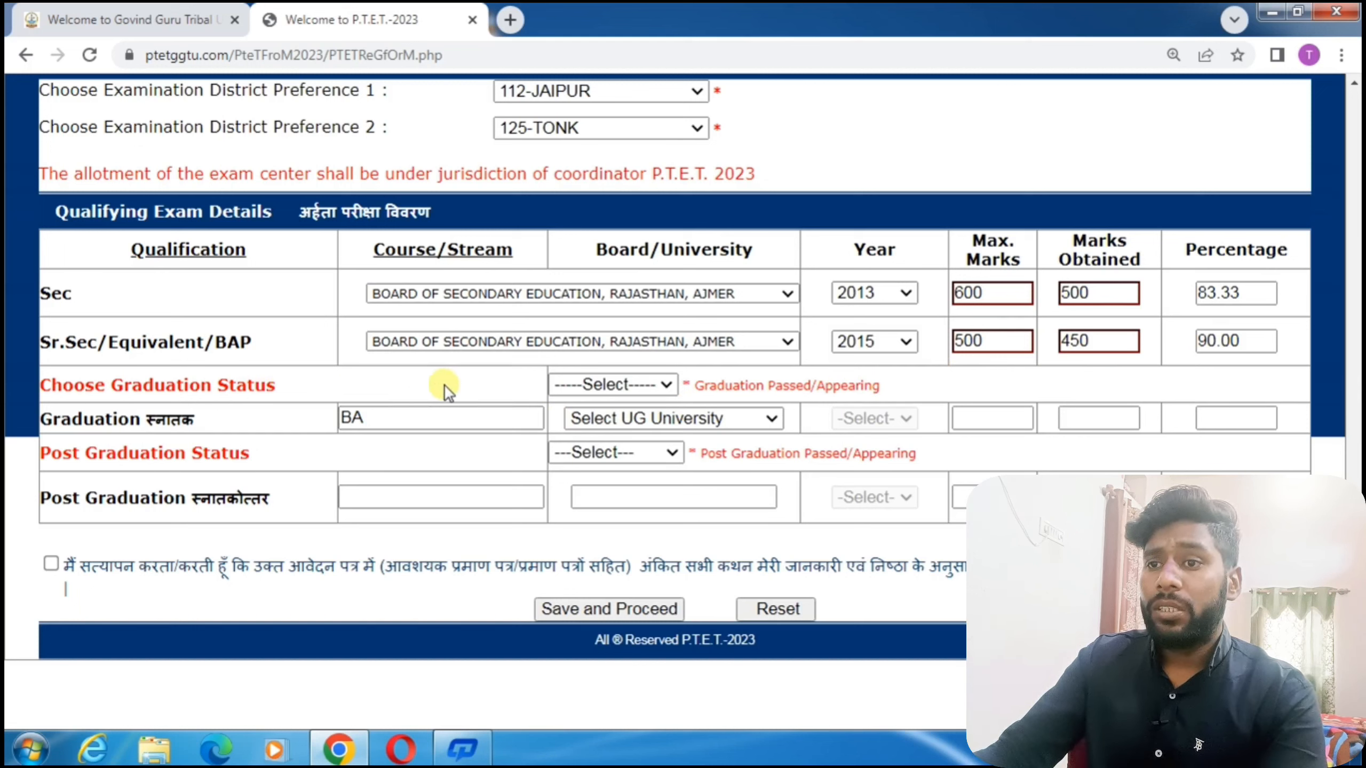
Set graduation status to Appearing and the university to UOR JAIPUR.
click(604, 386)
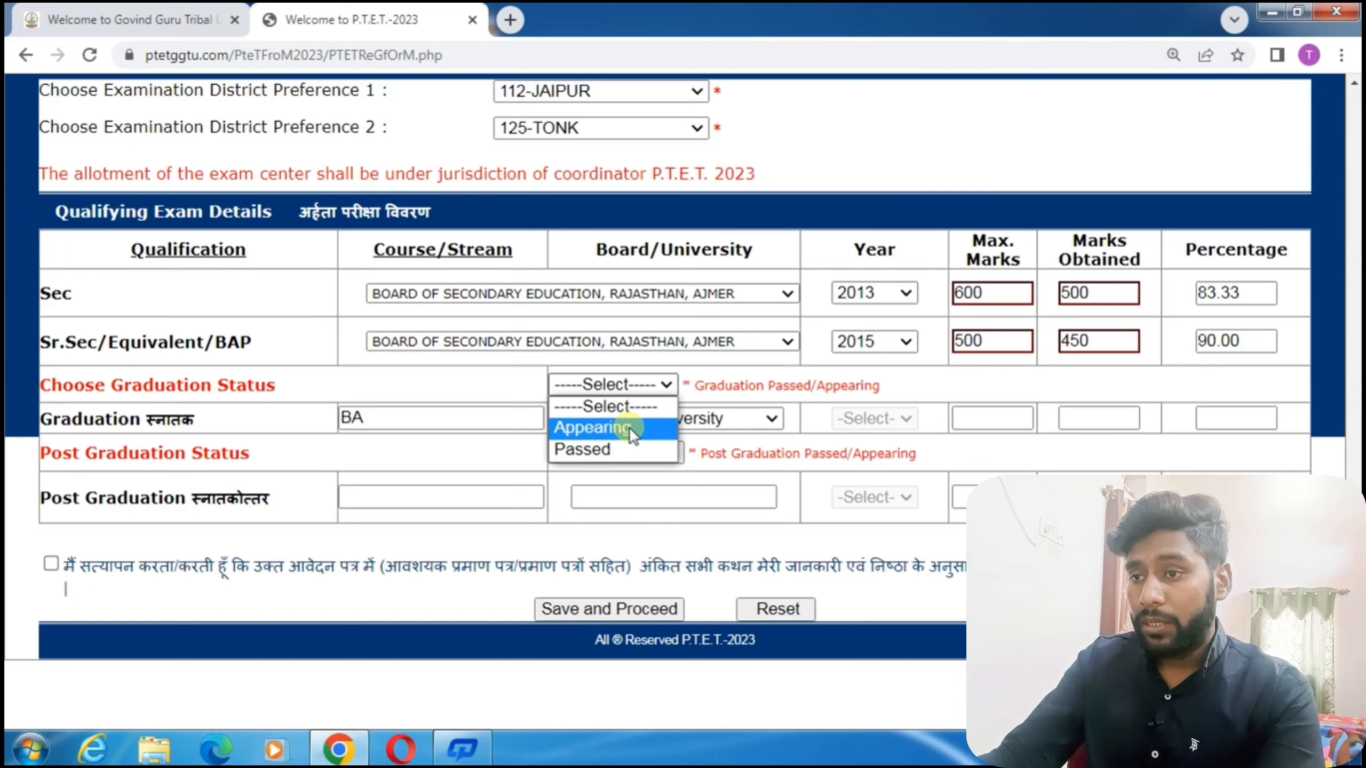
click(630, 449)
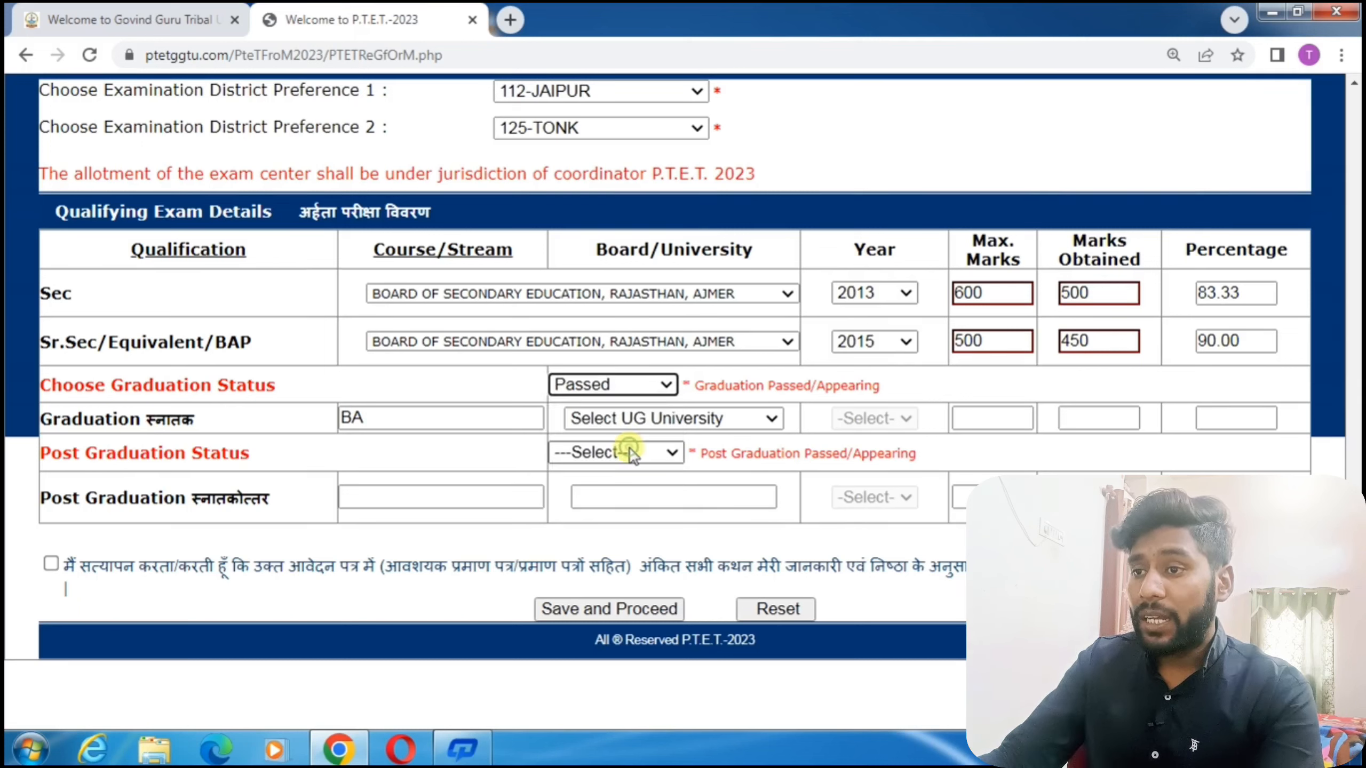
click(645, 385)
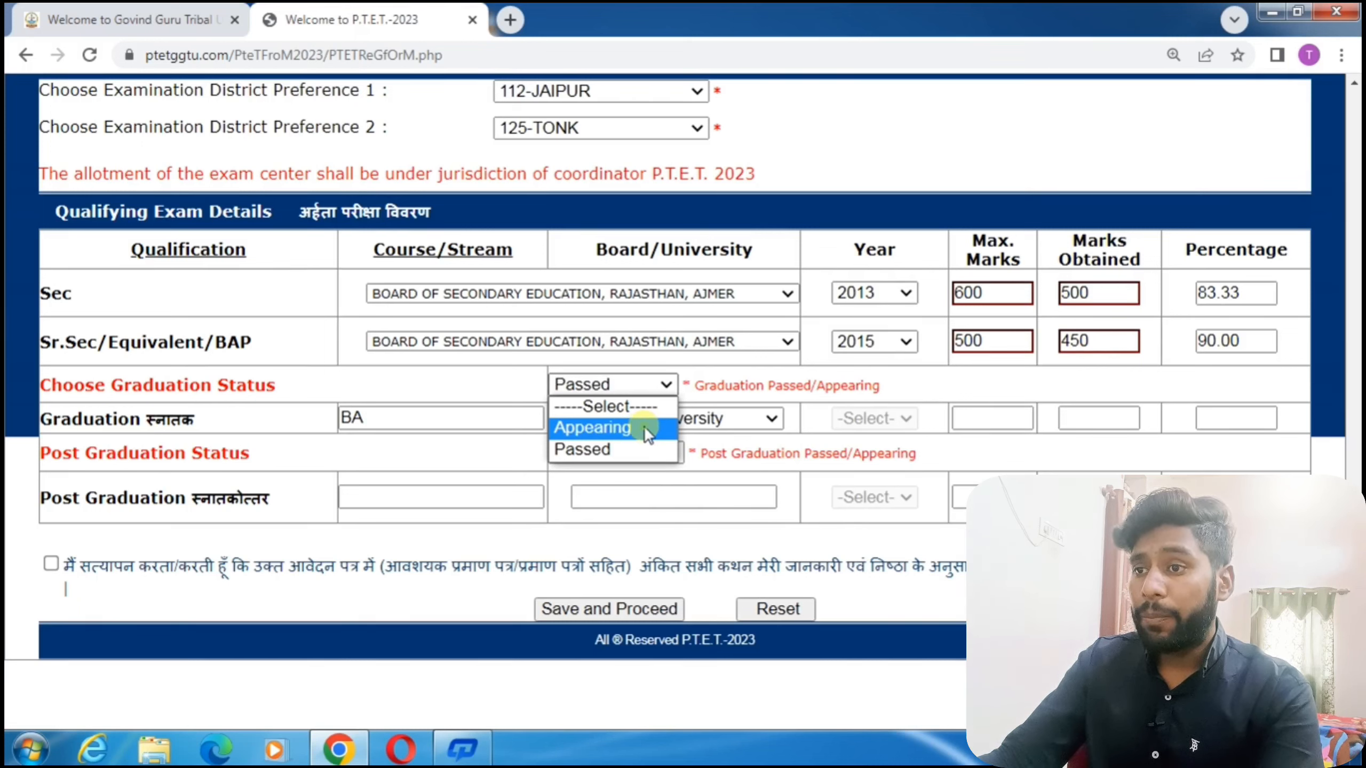
click(645, 427)
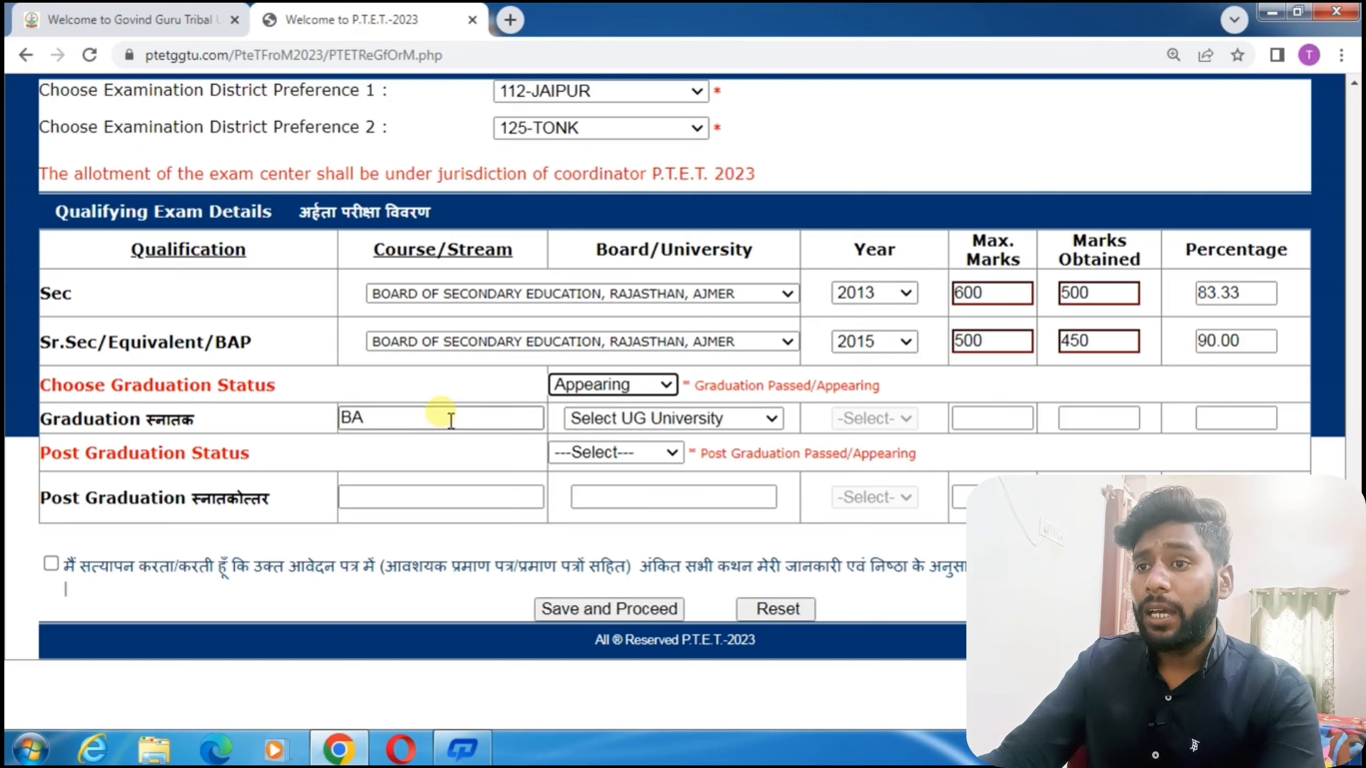
click(669, 417)
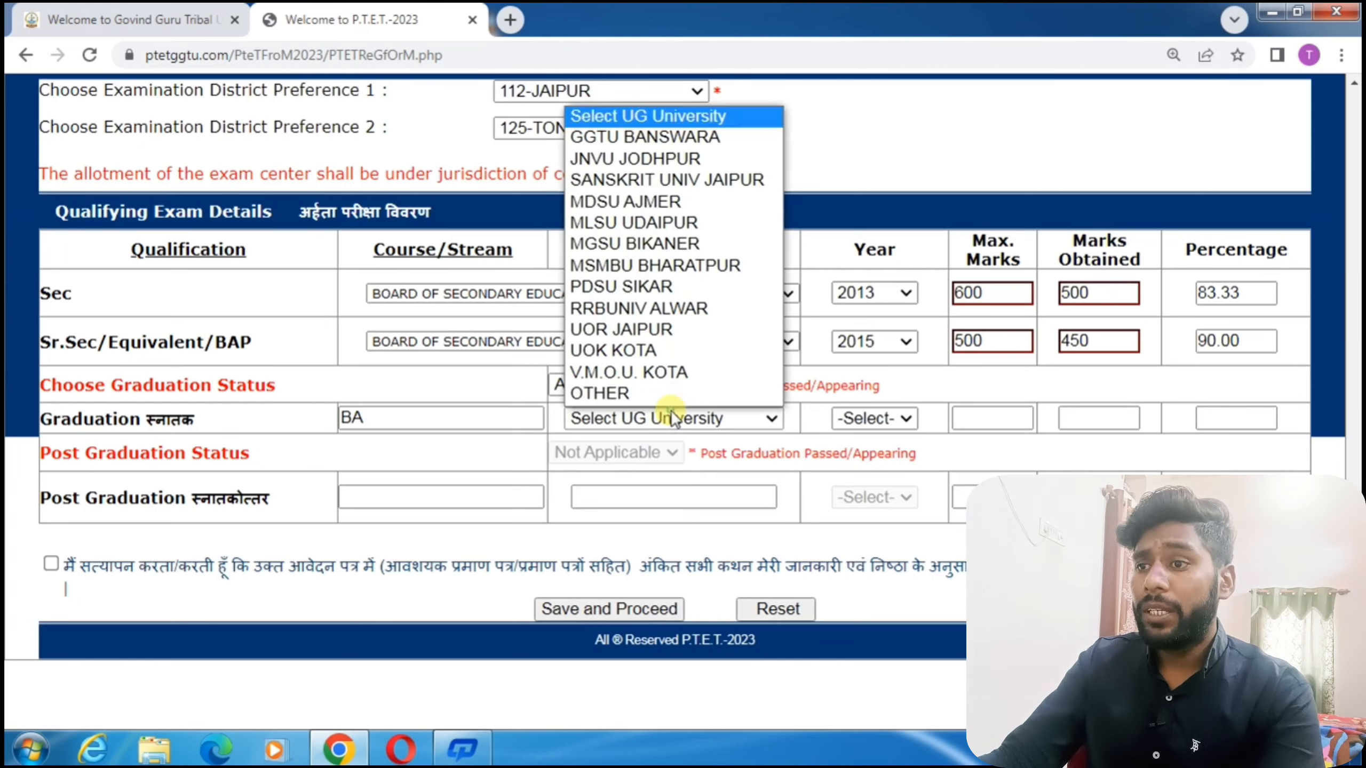
click(632, 418)
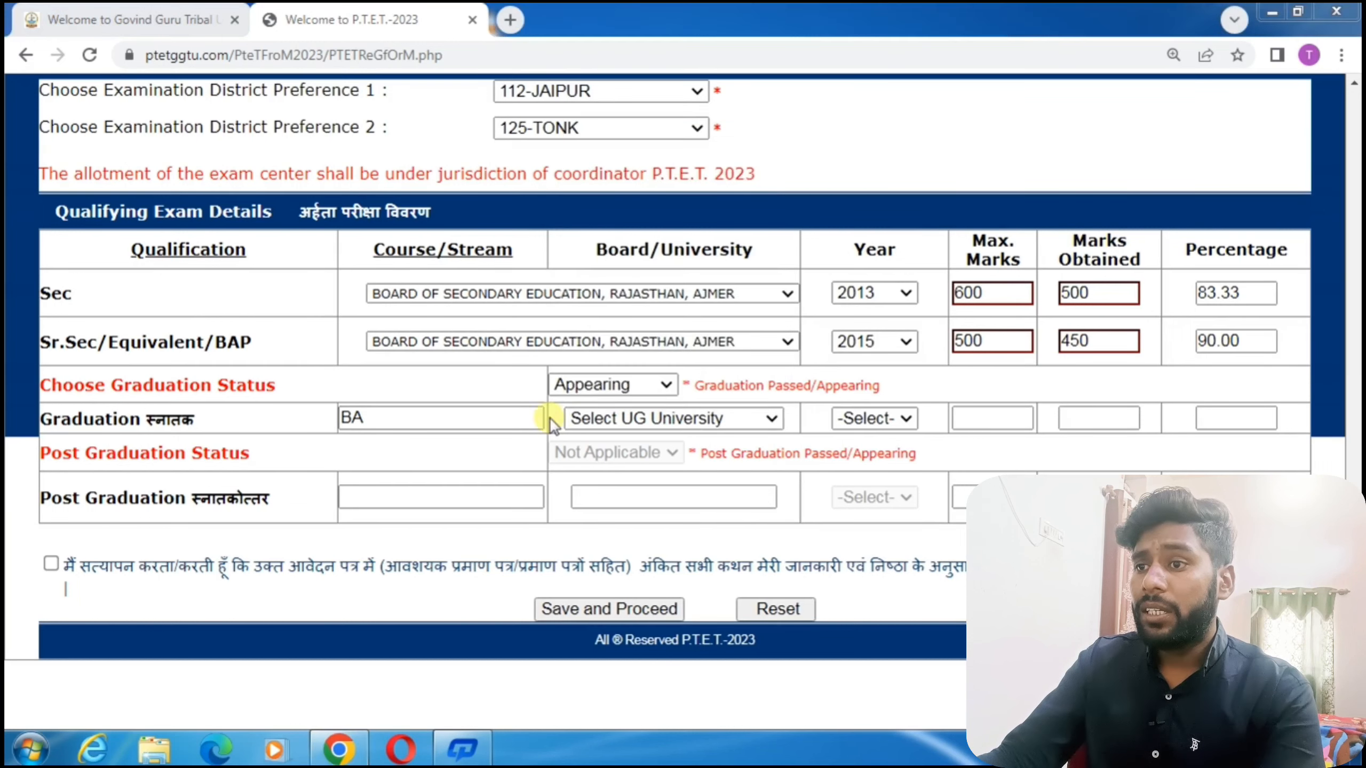
click(633, 420)
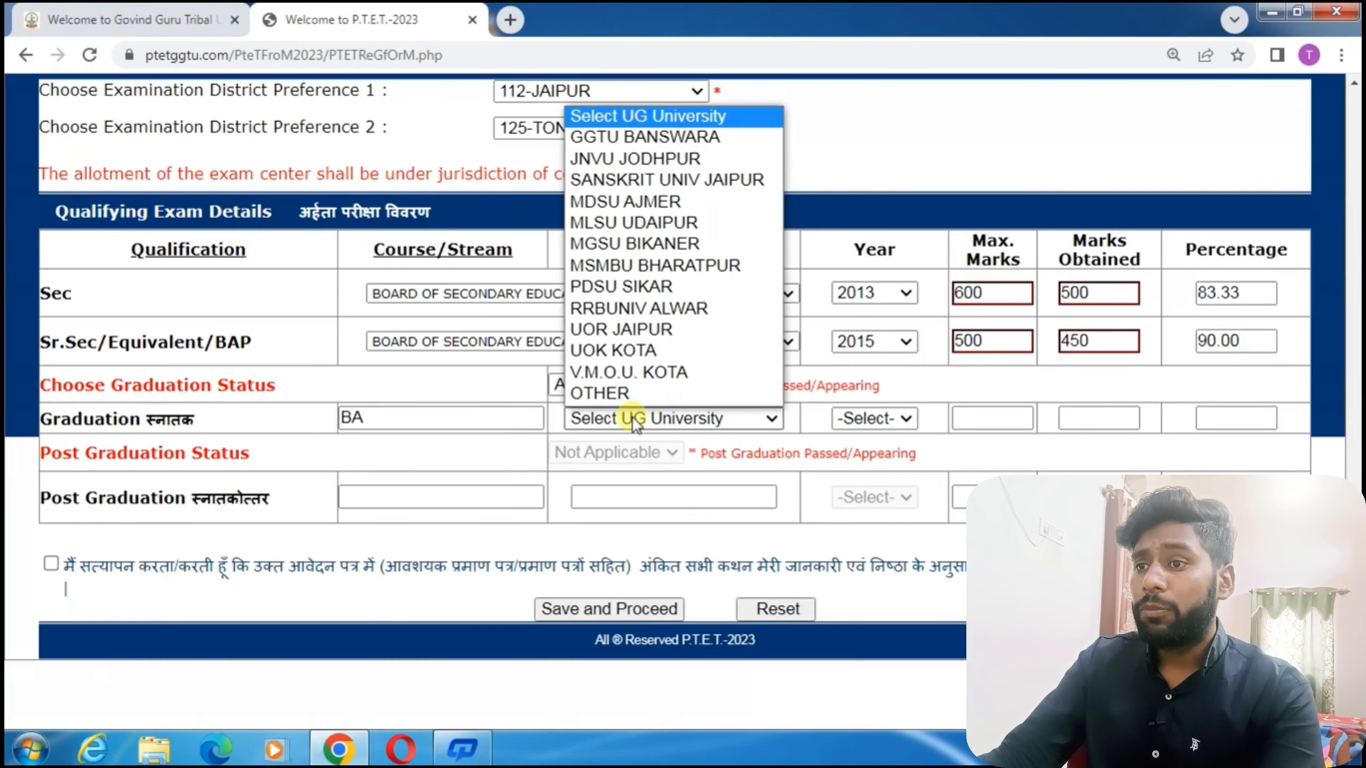
click(658, 329)
Choose 2023 as graduation year and dismiss the Max. Marks of UG Required warning.
click(899, 422)
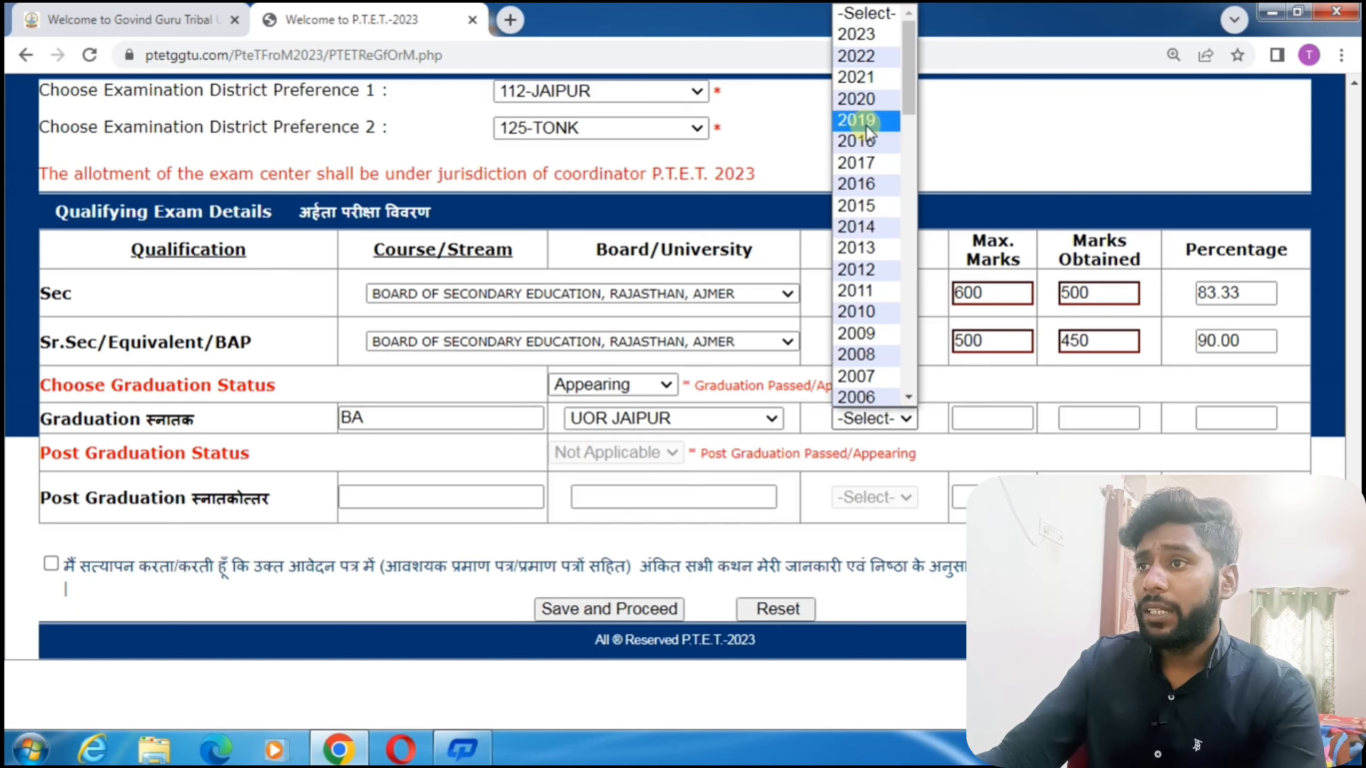
click(864, 37)
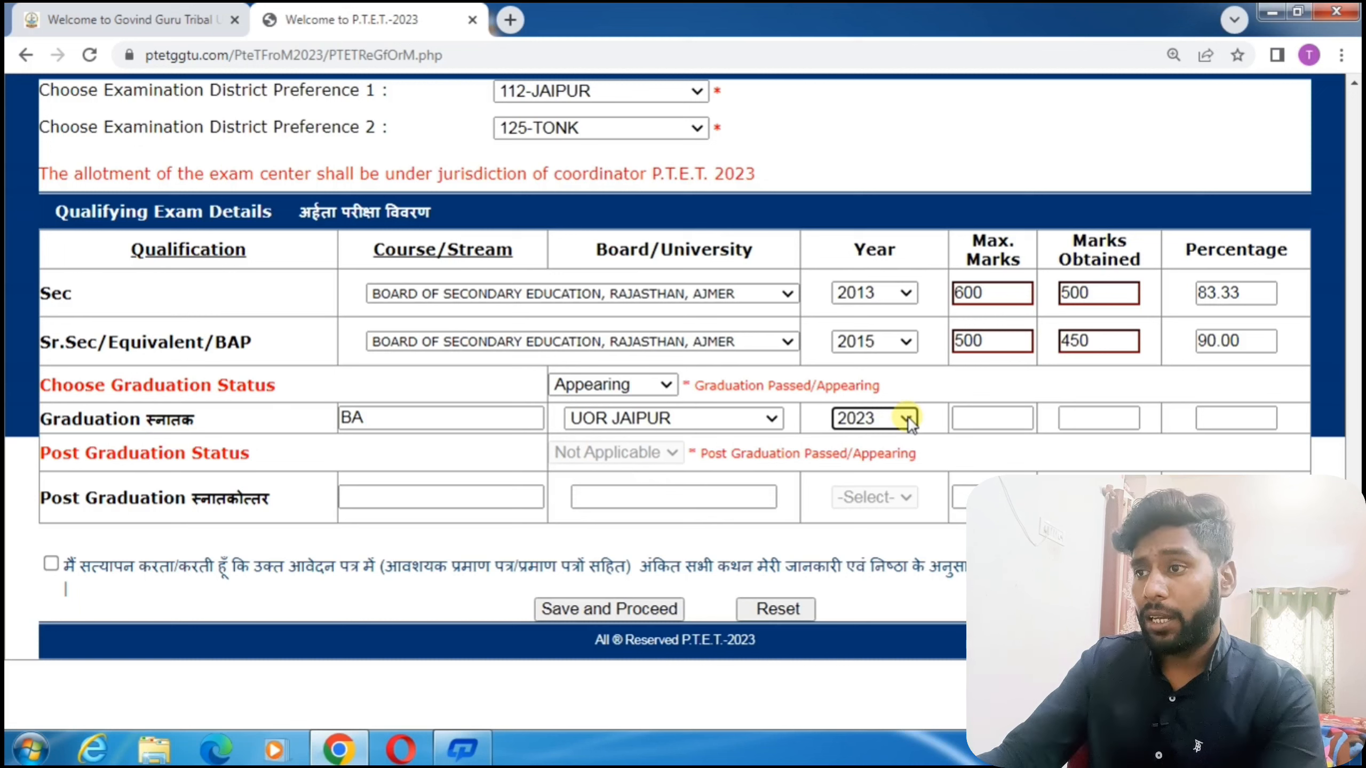
click(968, 418)
click(1075, 419)
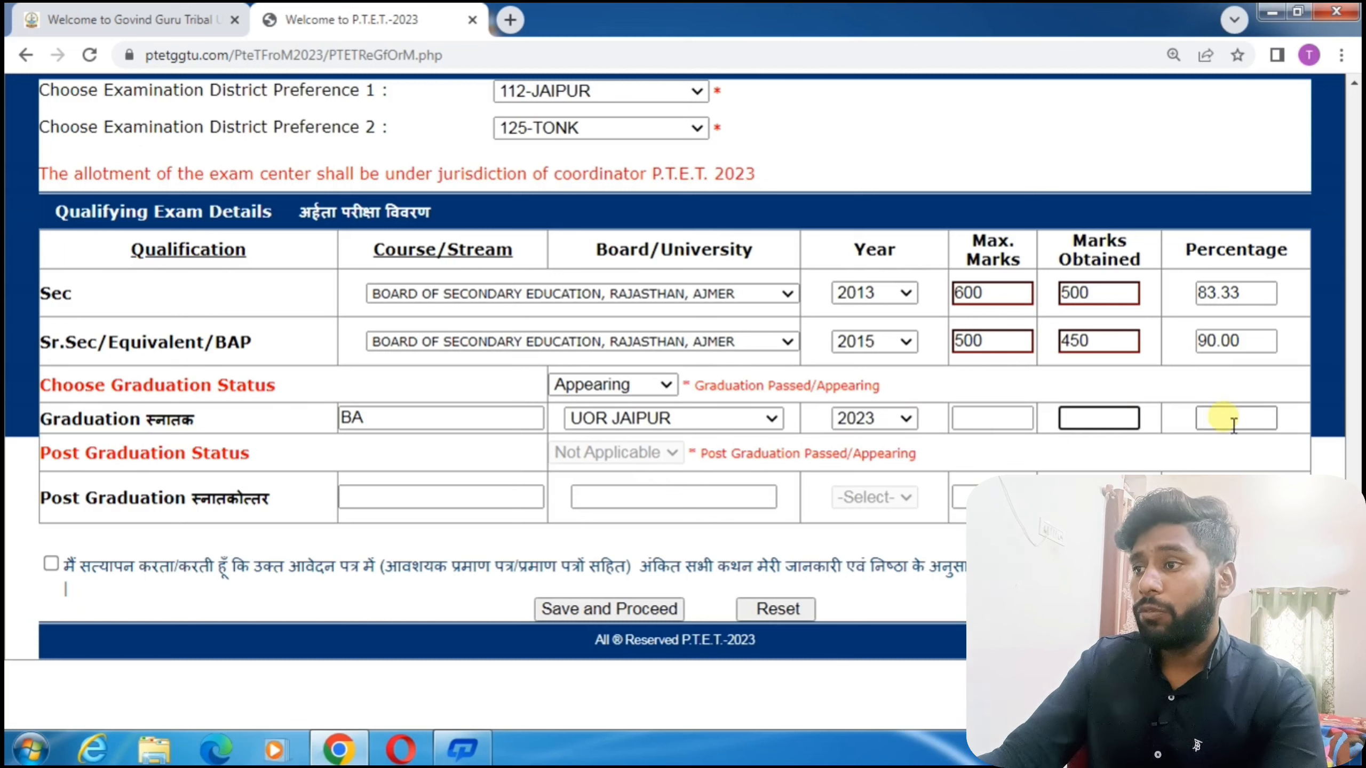
click(1233, 423)
click(870, 162)
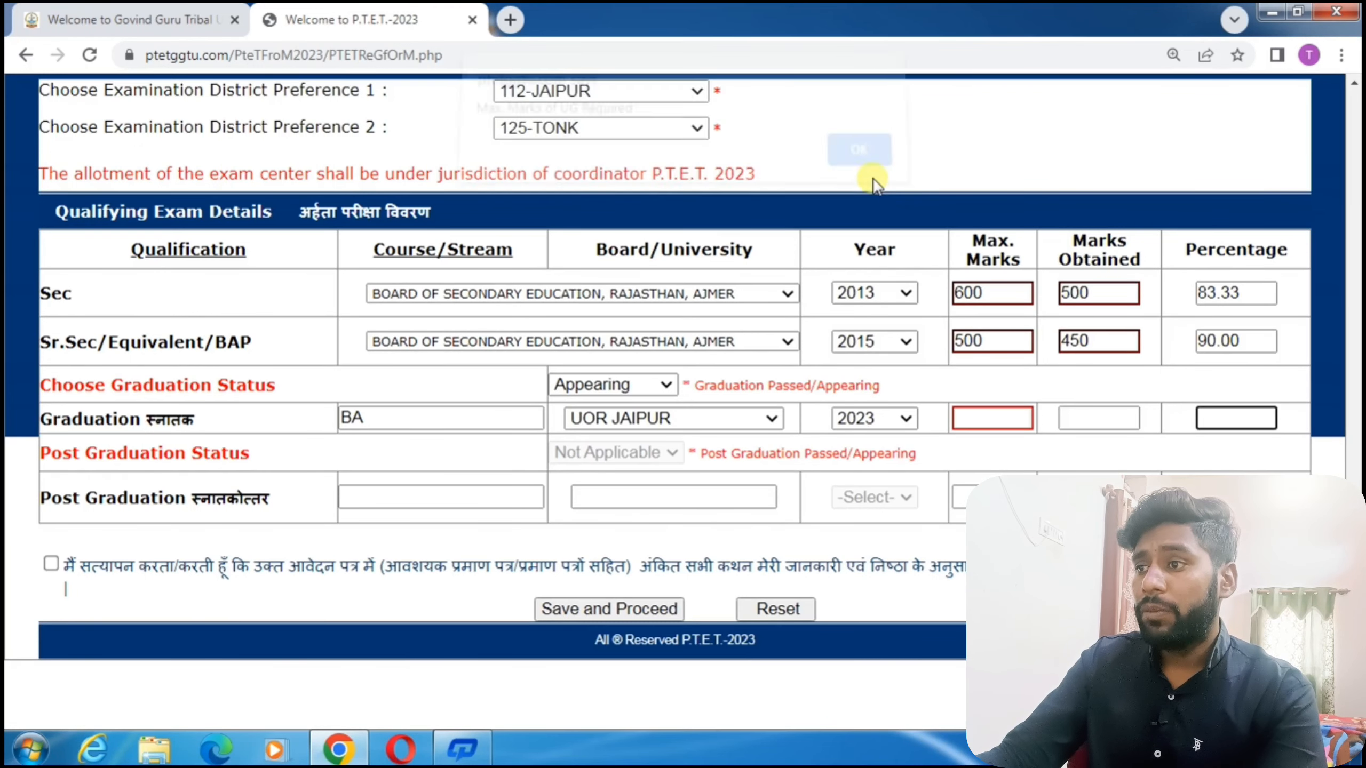
click(961, 384)
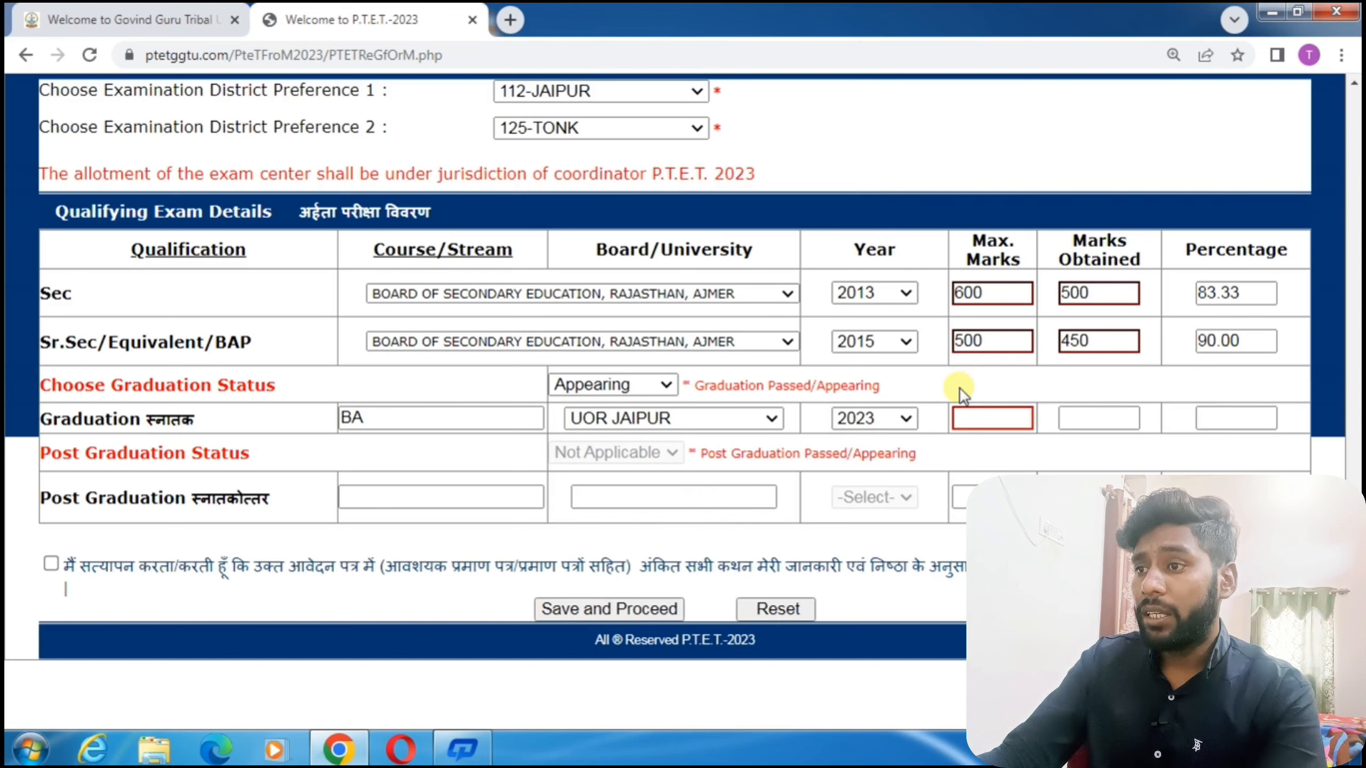
click(989, 426)
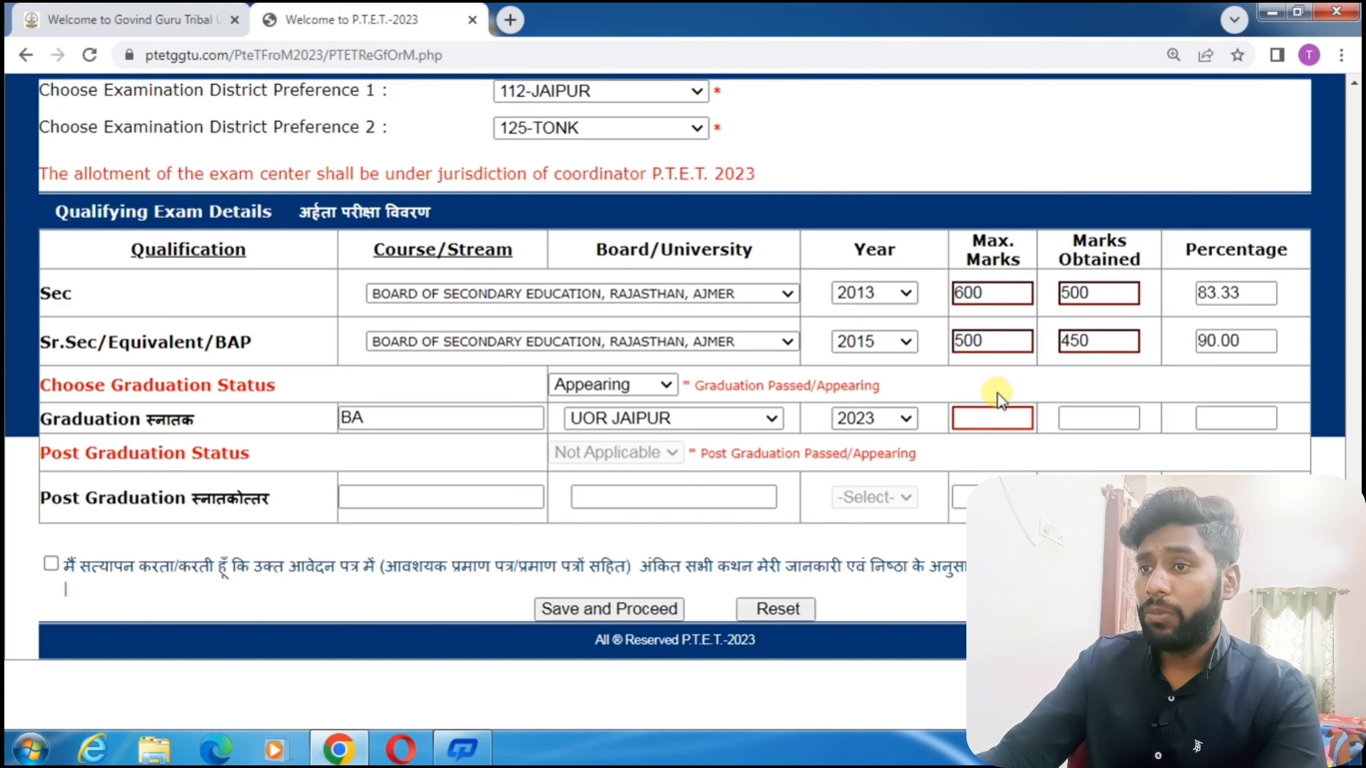
click(629, 385)
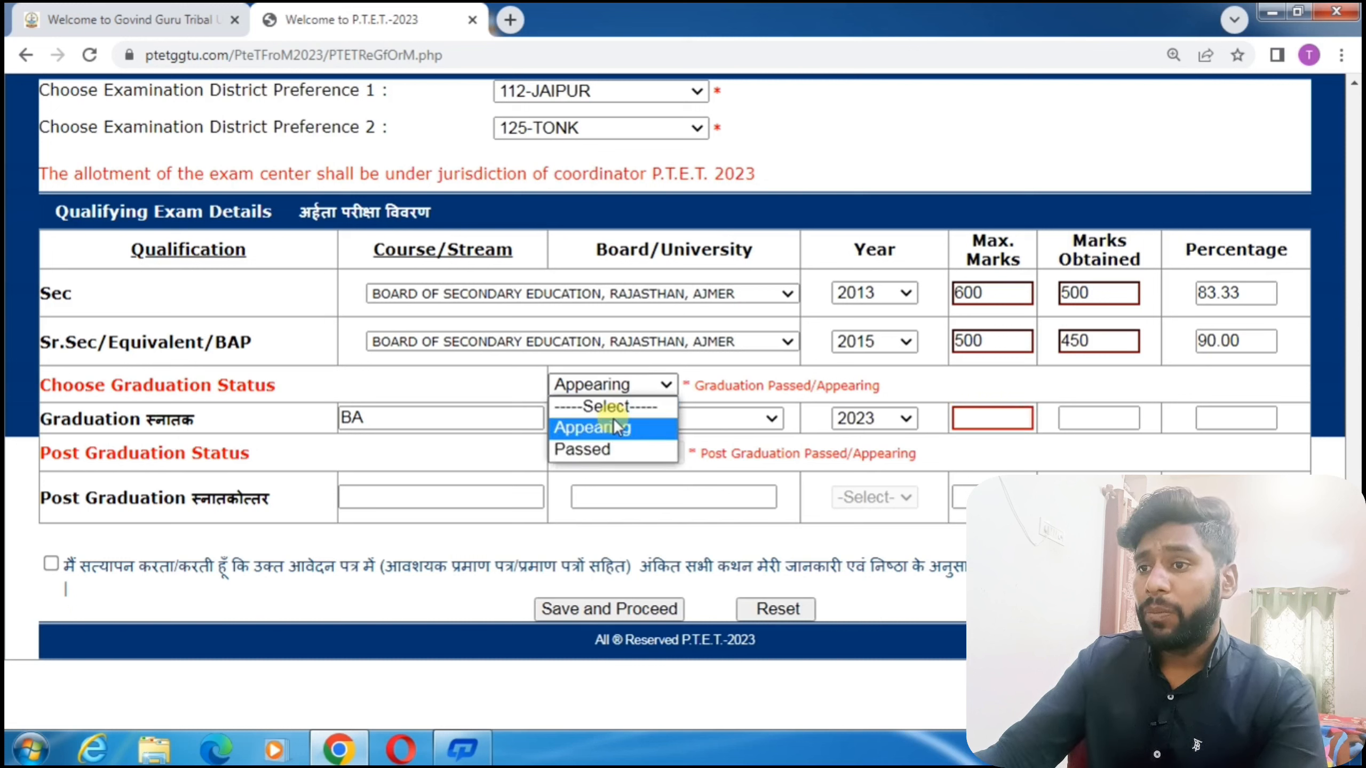
Mark graduation Passed with 1400 of 1800 marks, giving 77.78%.
click(615, 449)
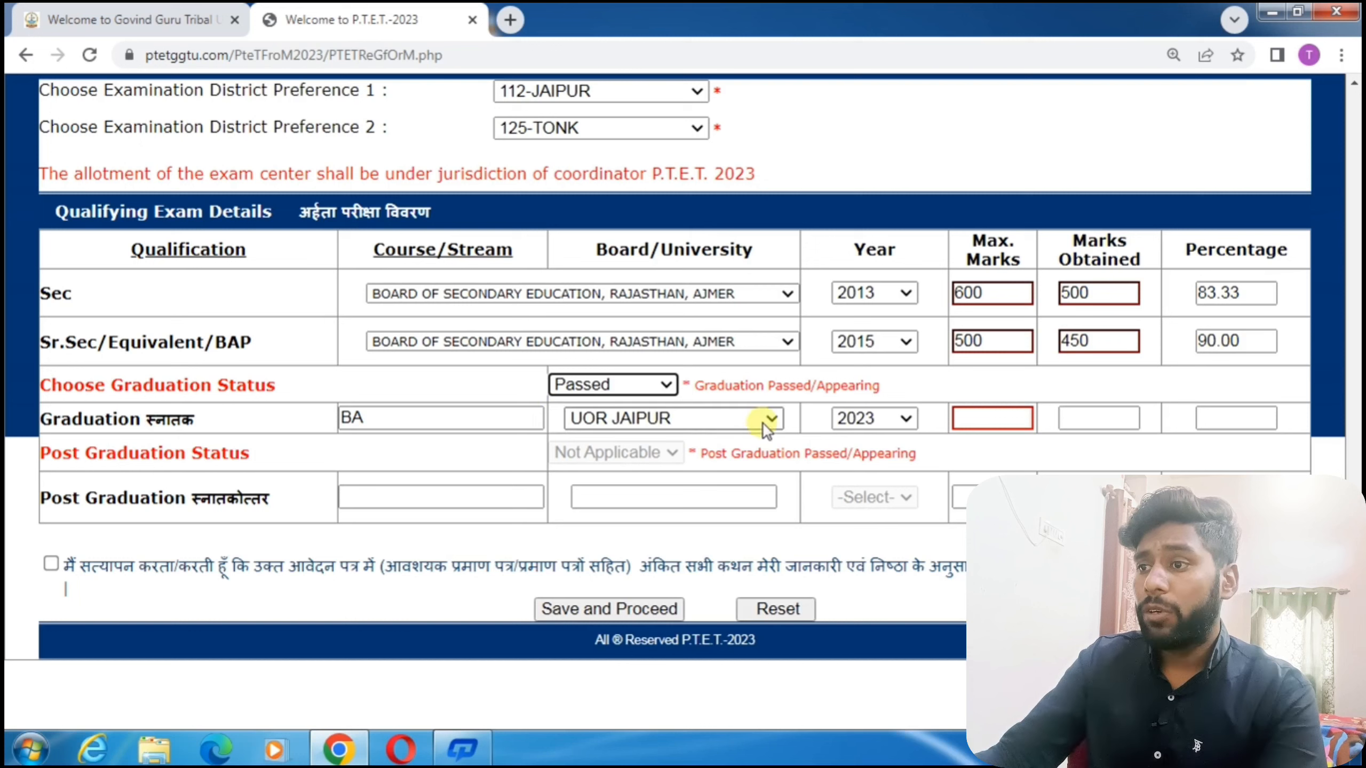
click(925, 419)
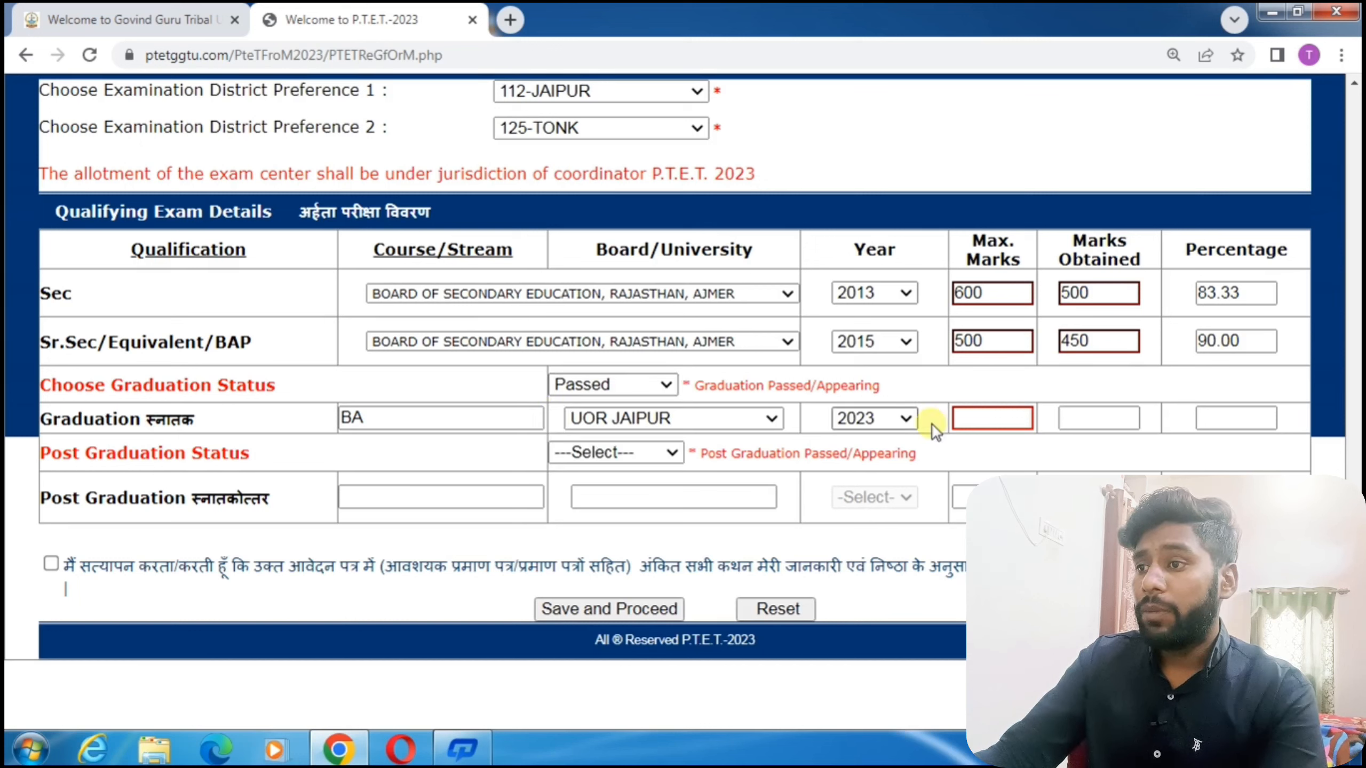
click(1003, 423)
text(1)
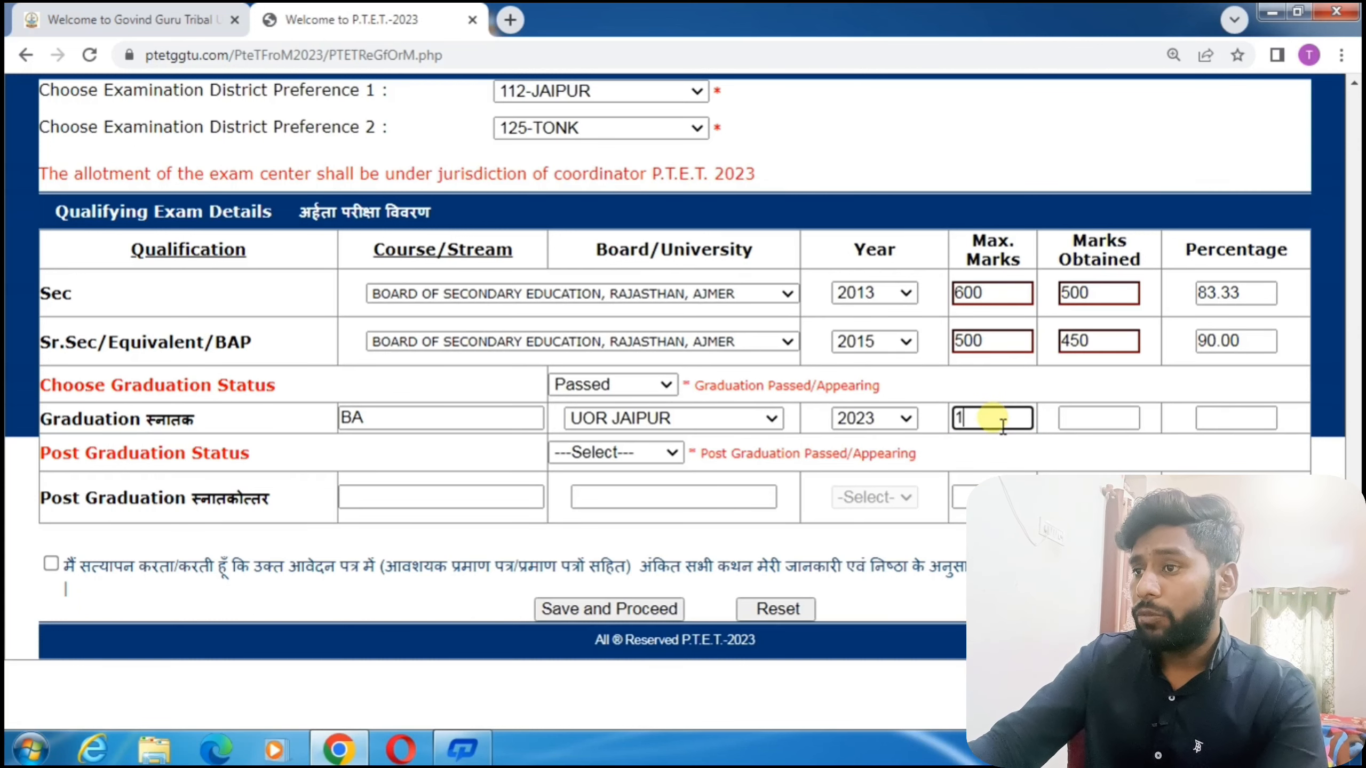
text(800)
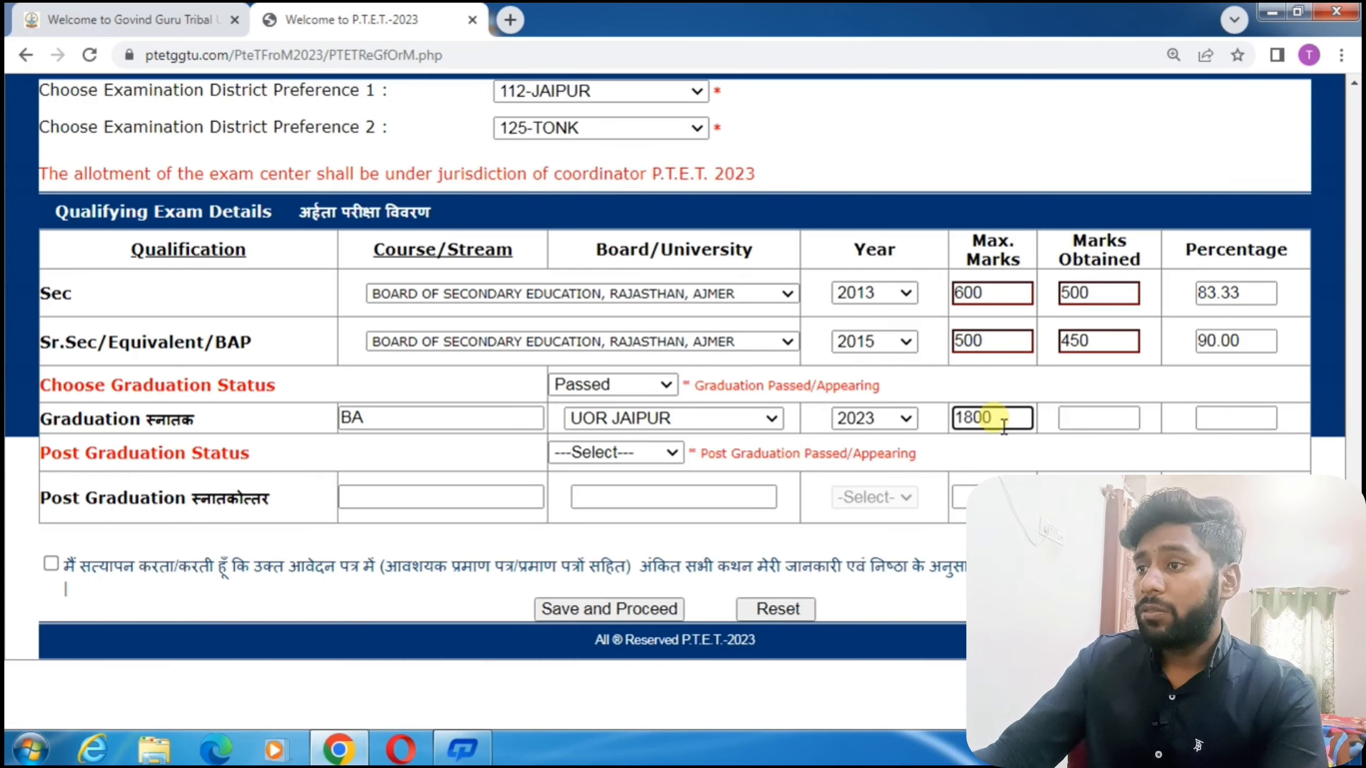
click(1095, 425)
text(1400)
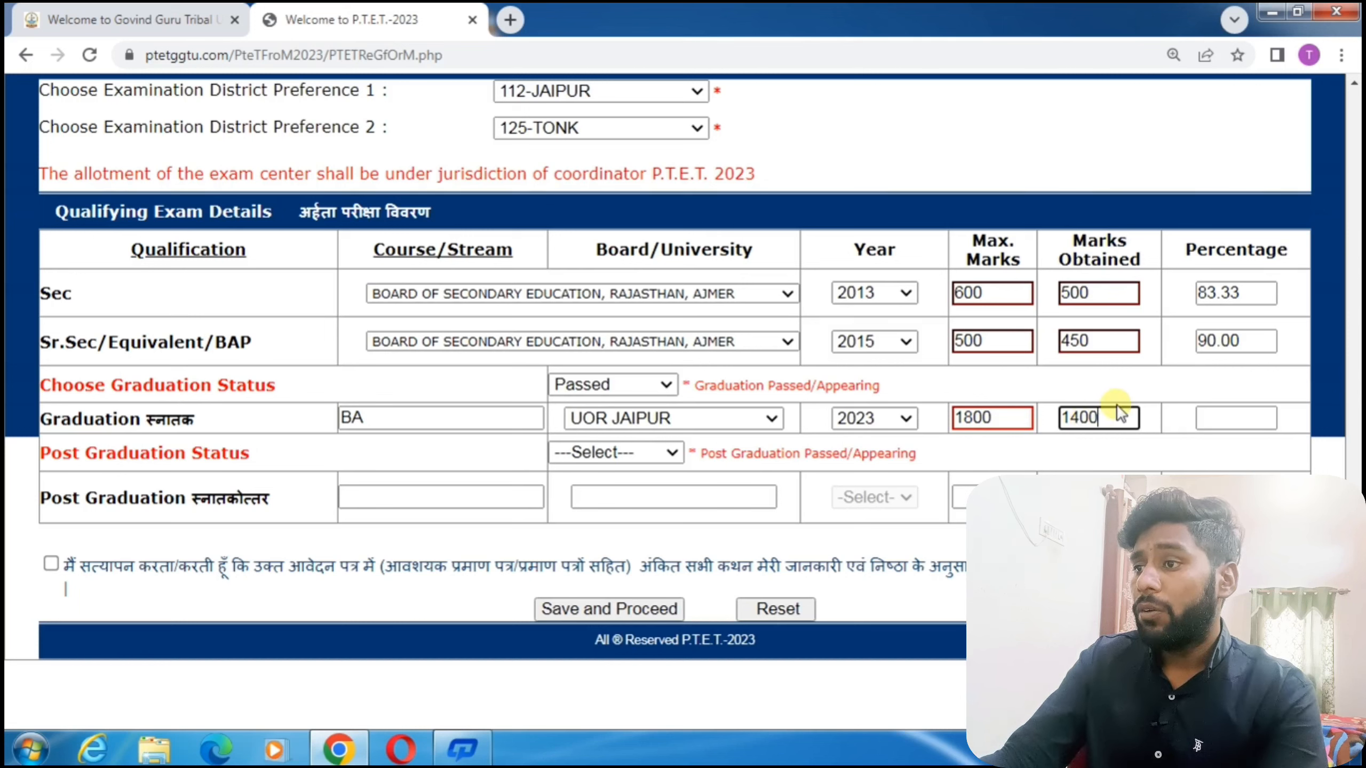
click(1166, 391)
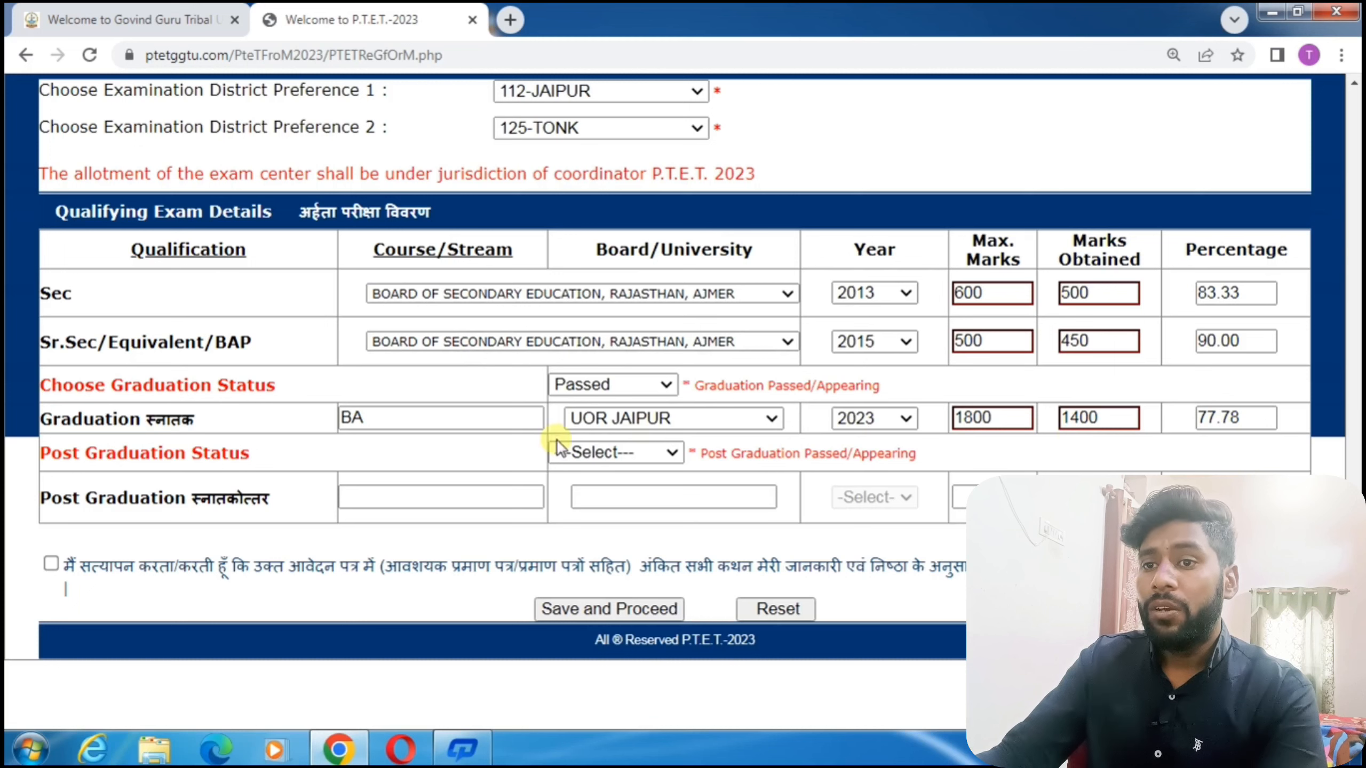
click(591, 452)
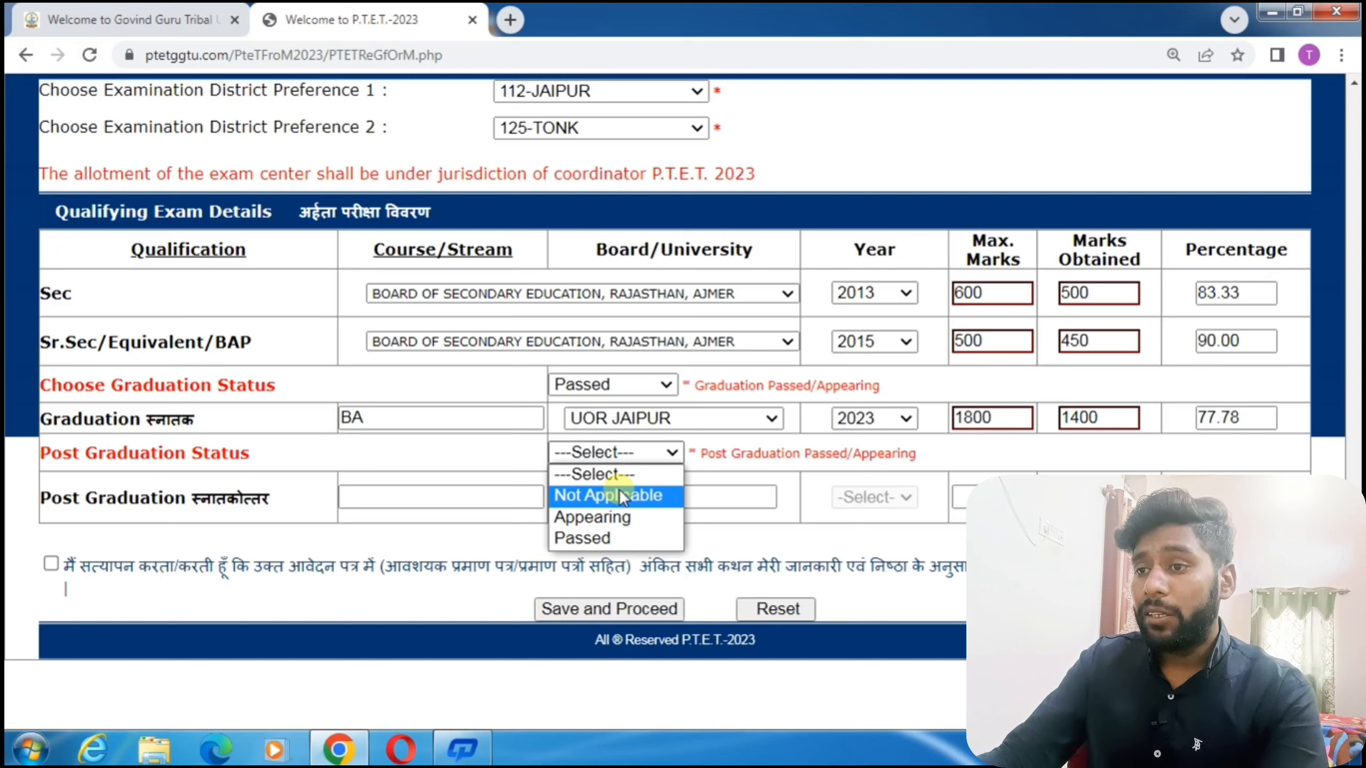
Settle Post Graduation Status on Not Applicable and tick the declaration checkbox.
click(618, 538)
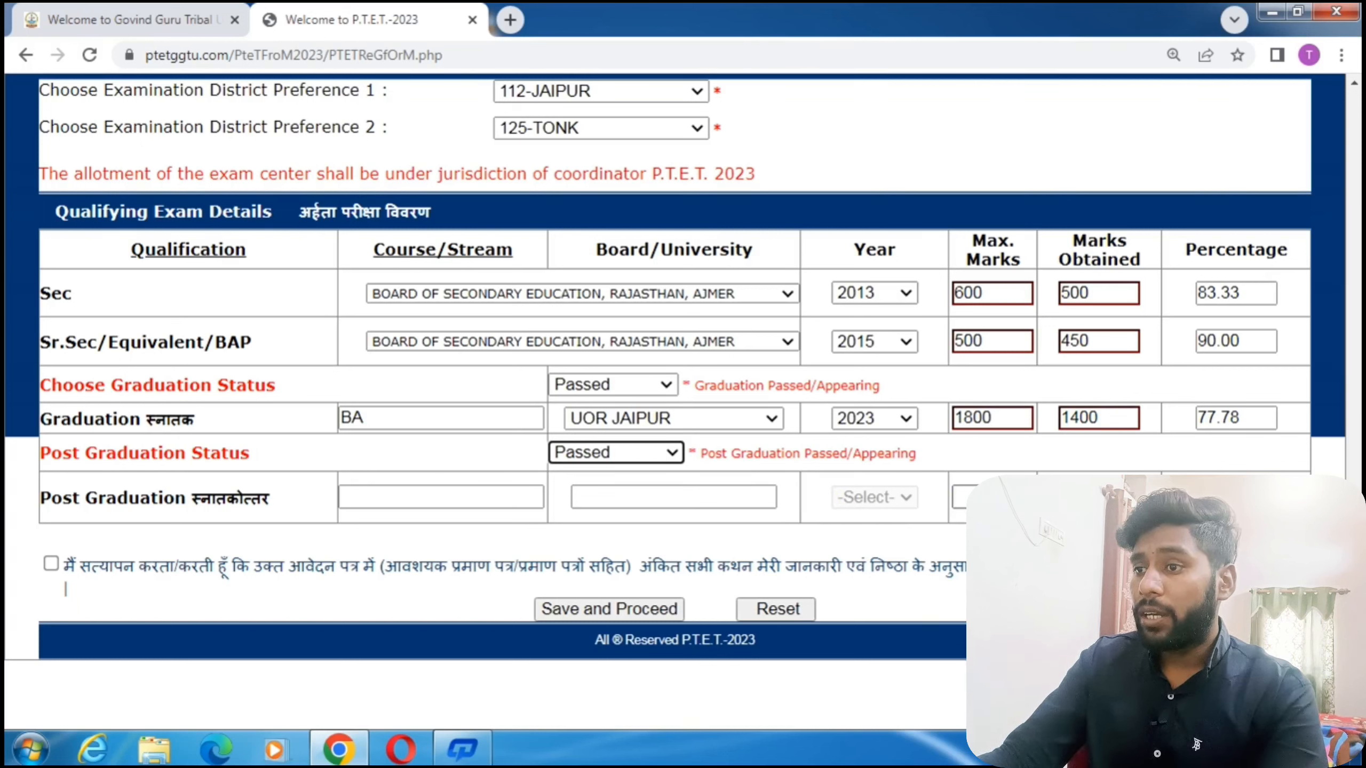
click(626, 453)
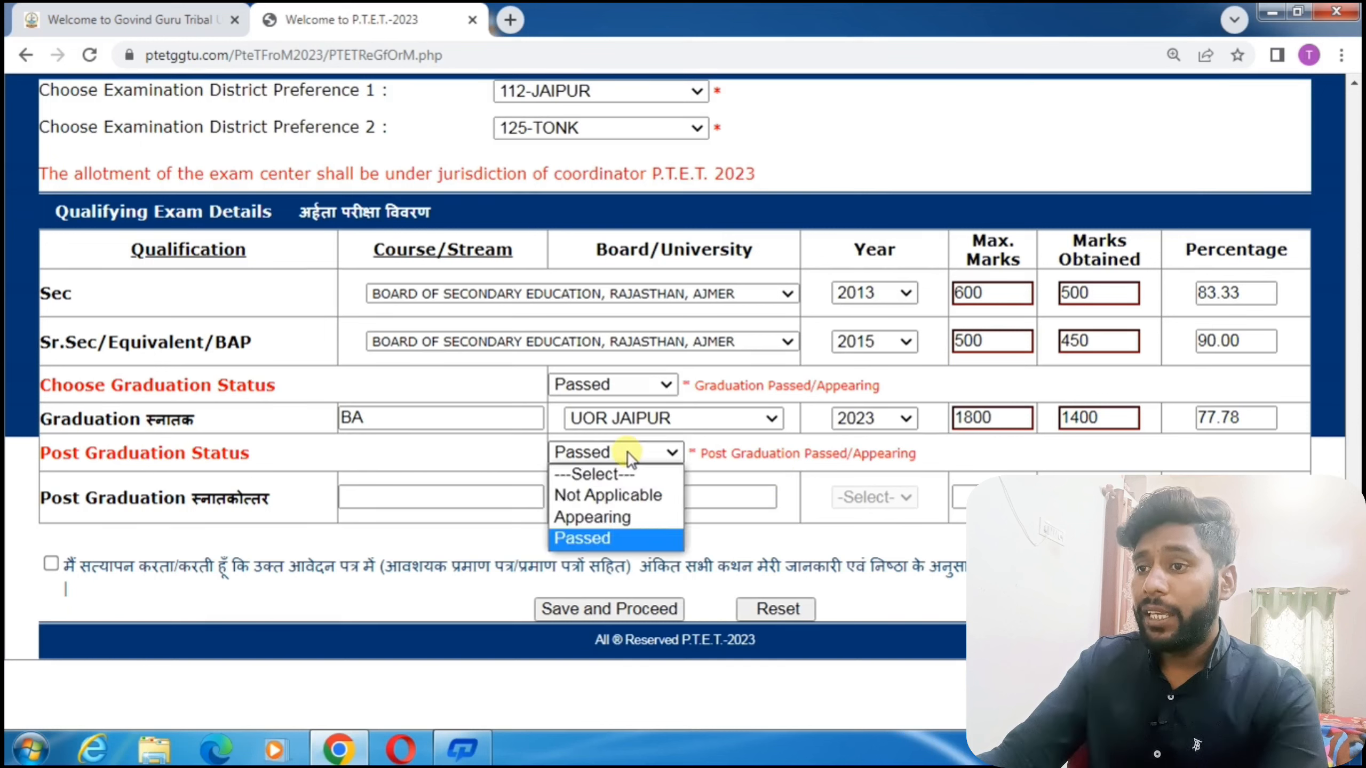
click(630, 496)
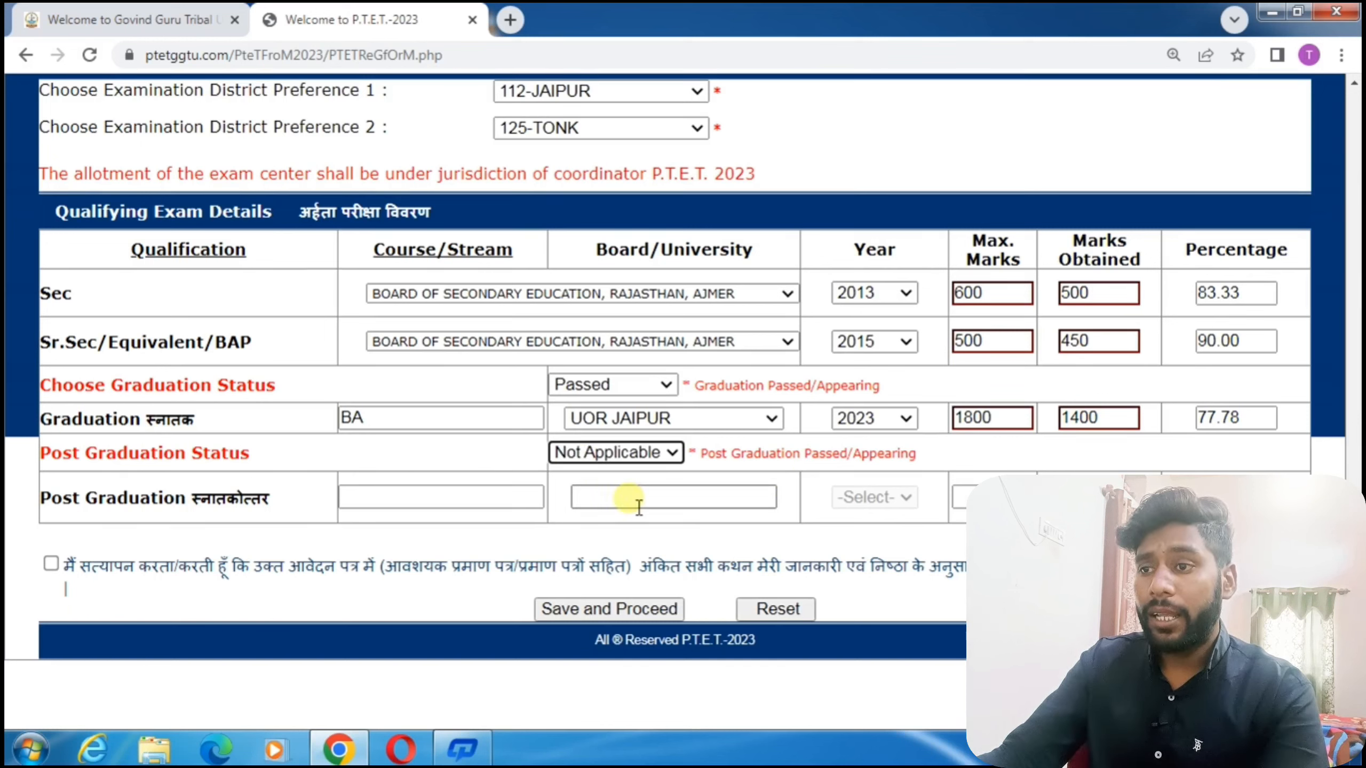
click(651, 454)
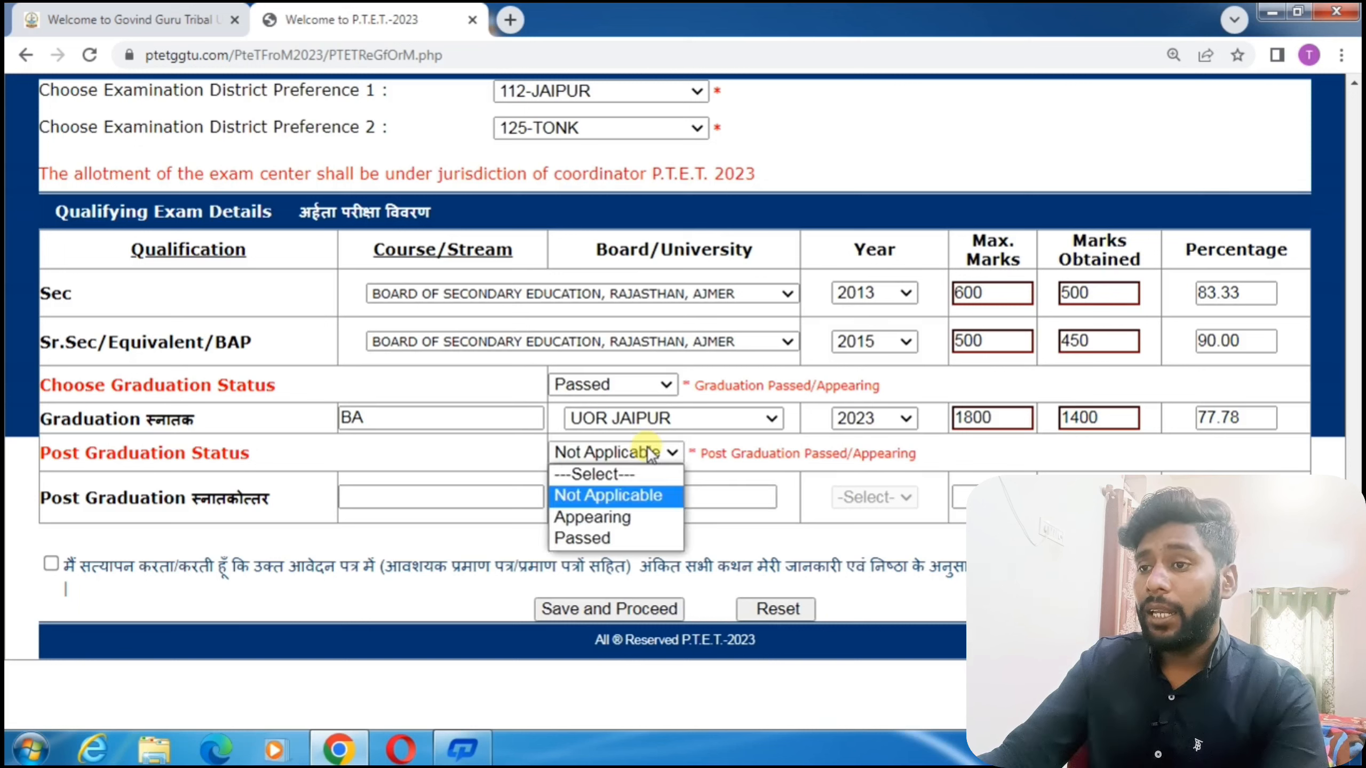
click(632, 519)
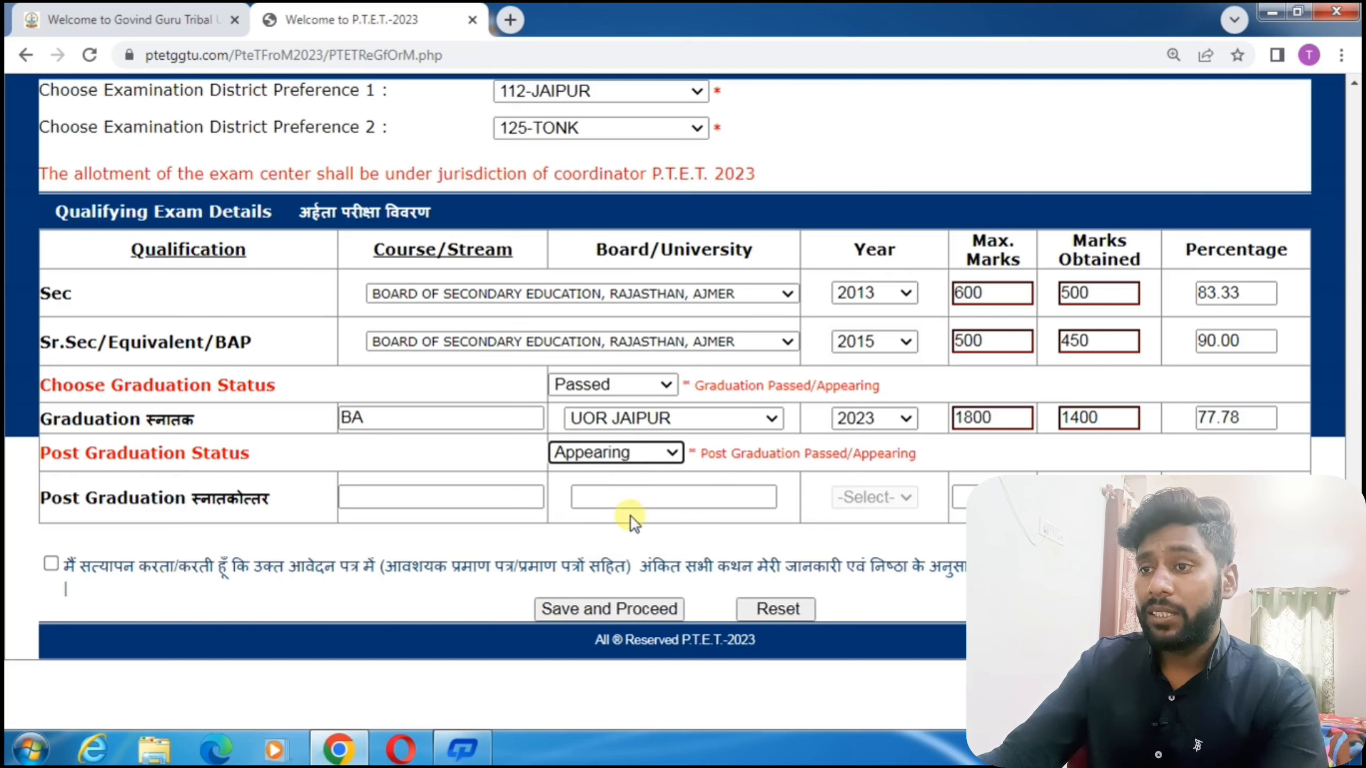
click(475, 500)
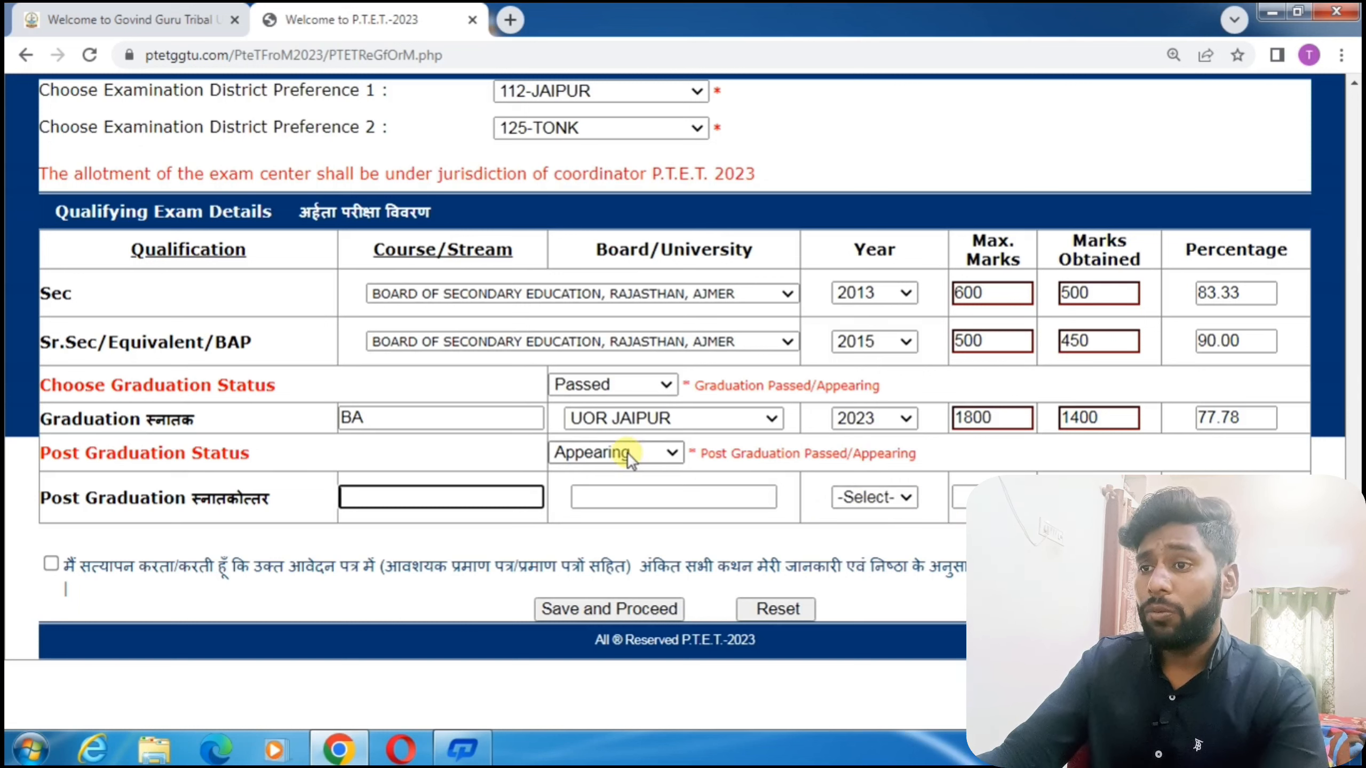
click(648, 453)
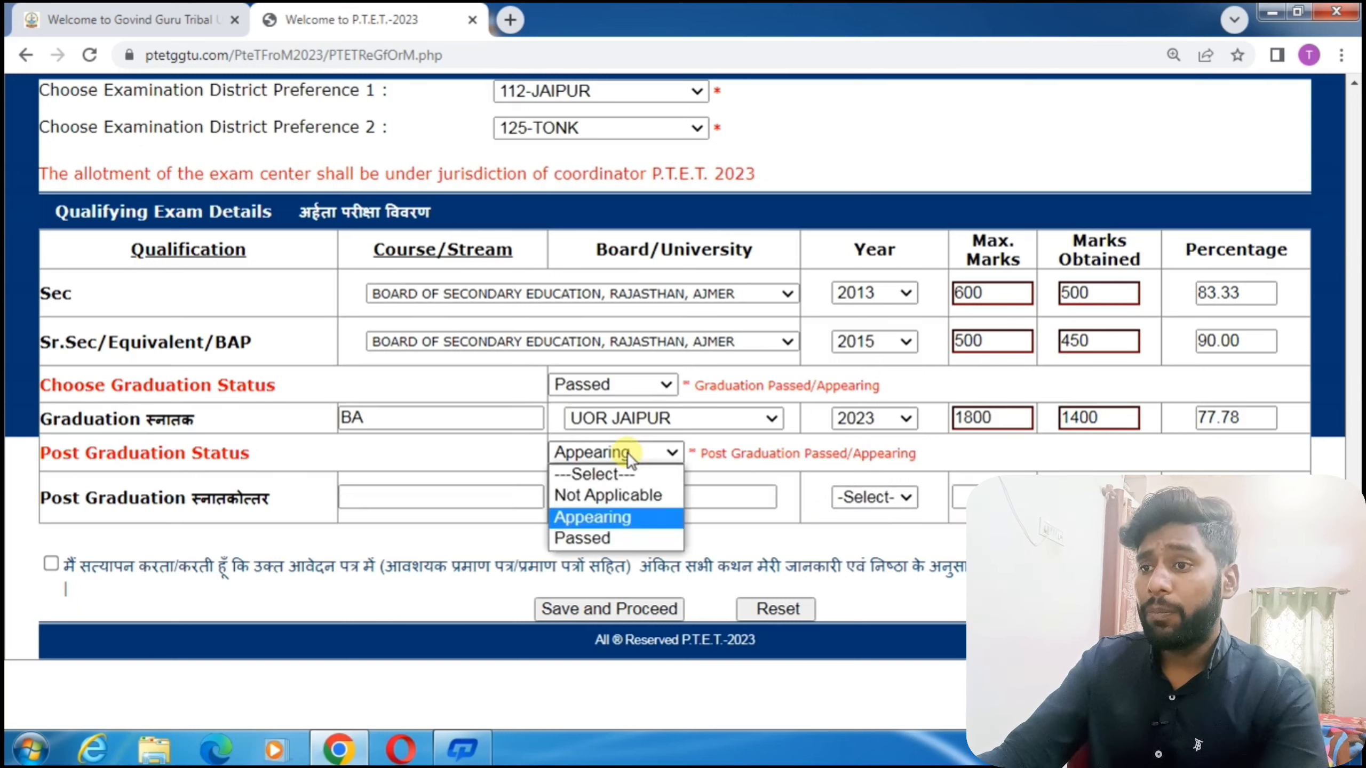
click(637, 496)
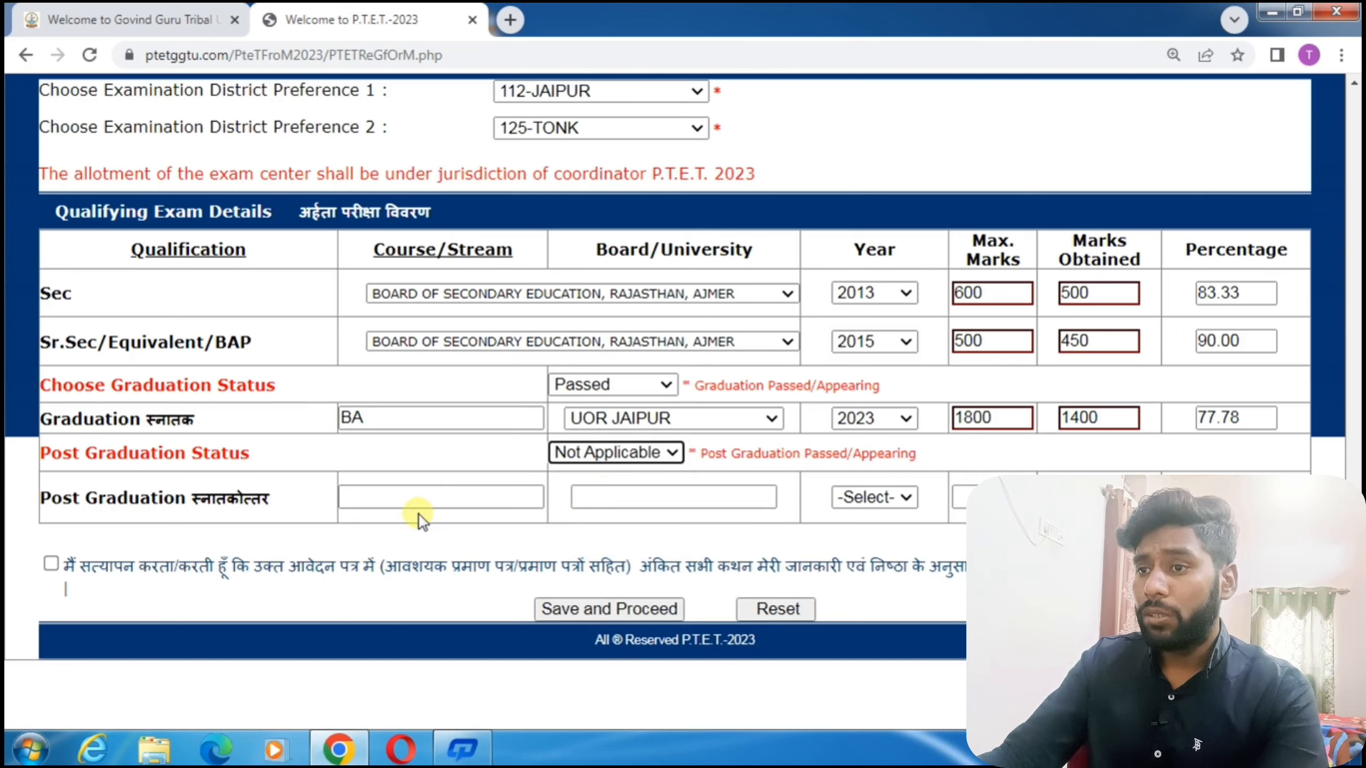
click(52, 565)
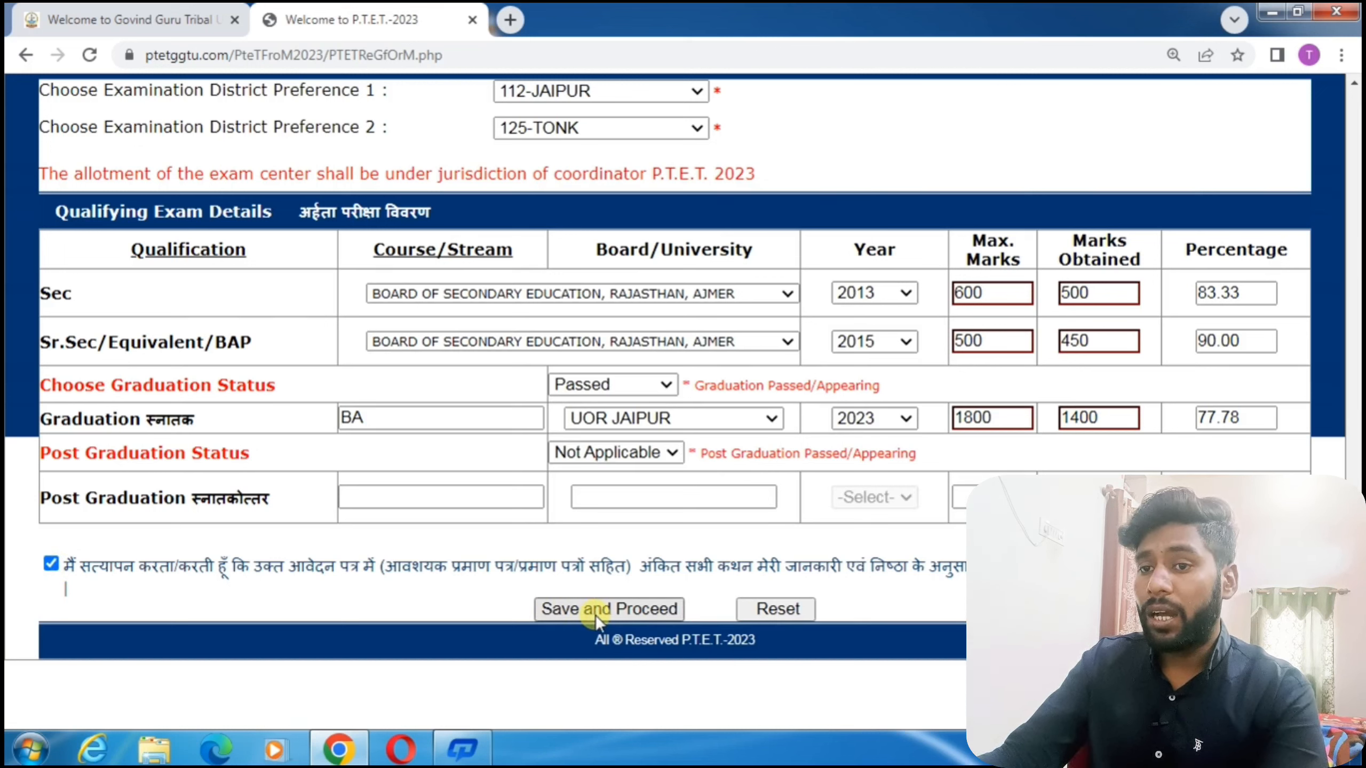
Save and proceed, acknowledge the verification message, and verify to submit the application.
scroll(603, 616, down, 1)
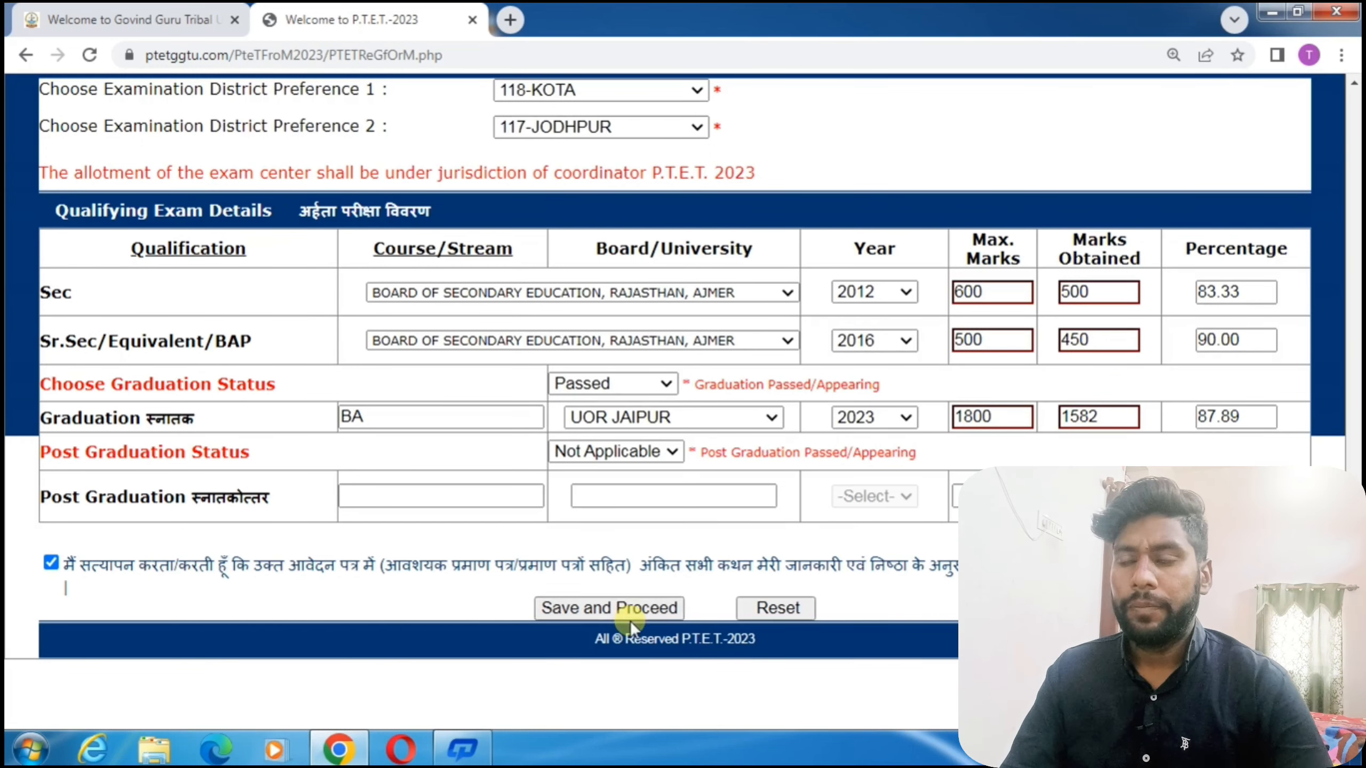
click(637, 613)
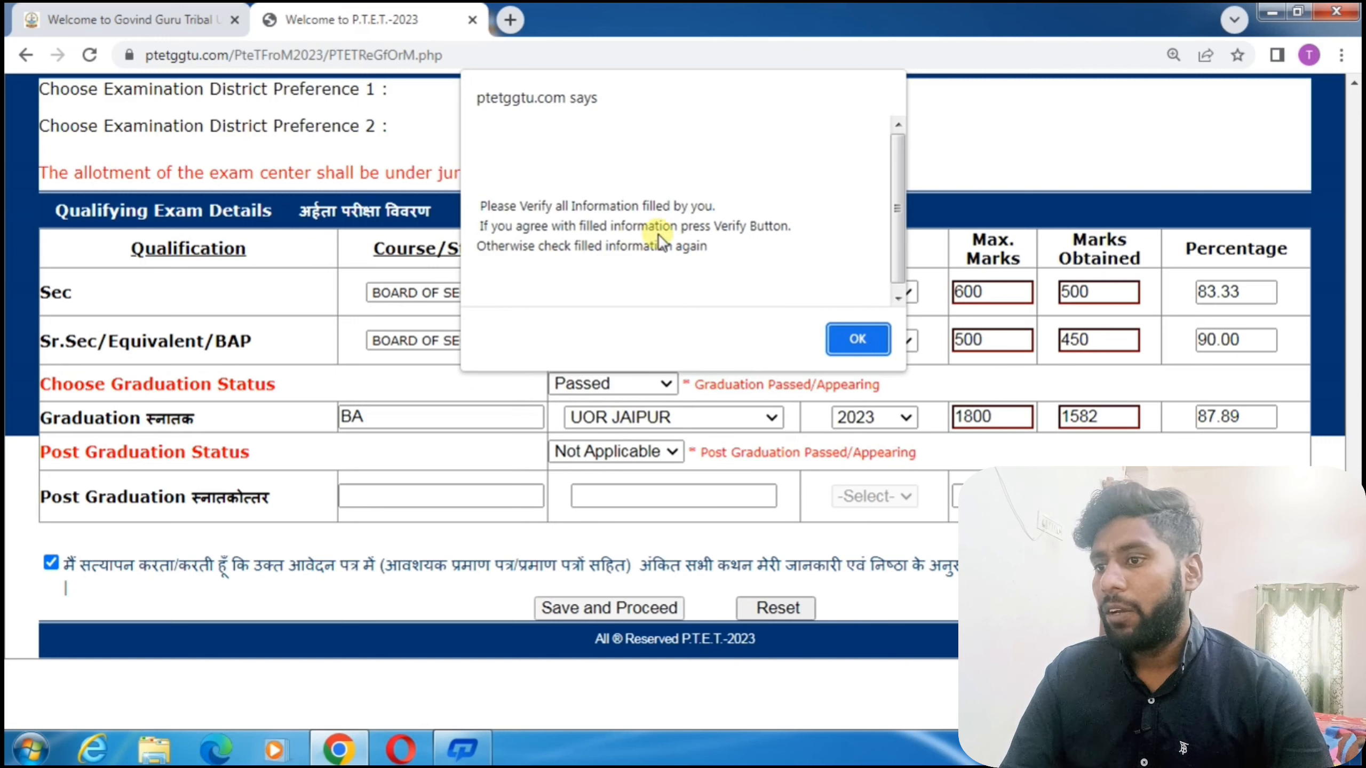
click(862, 344)
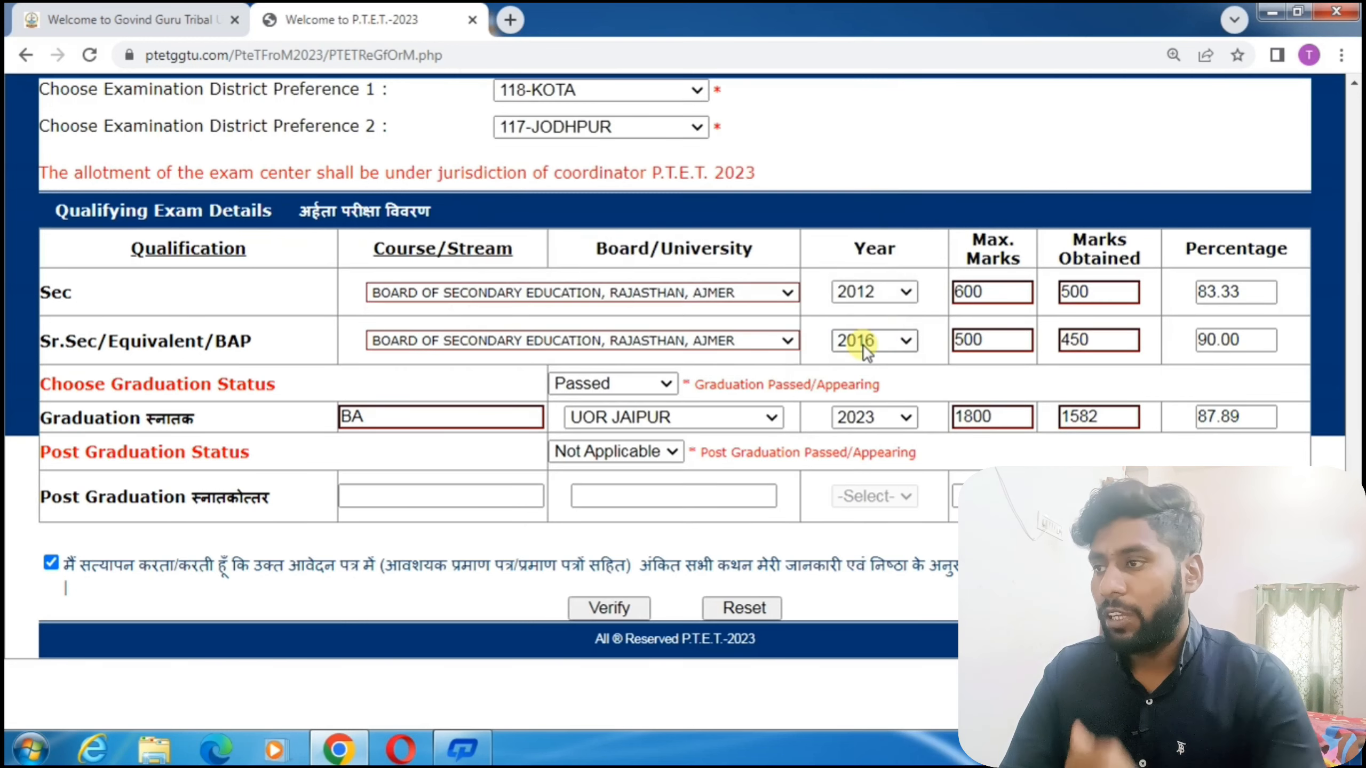
click(618, 614)
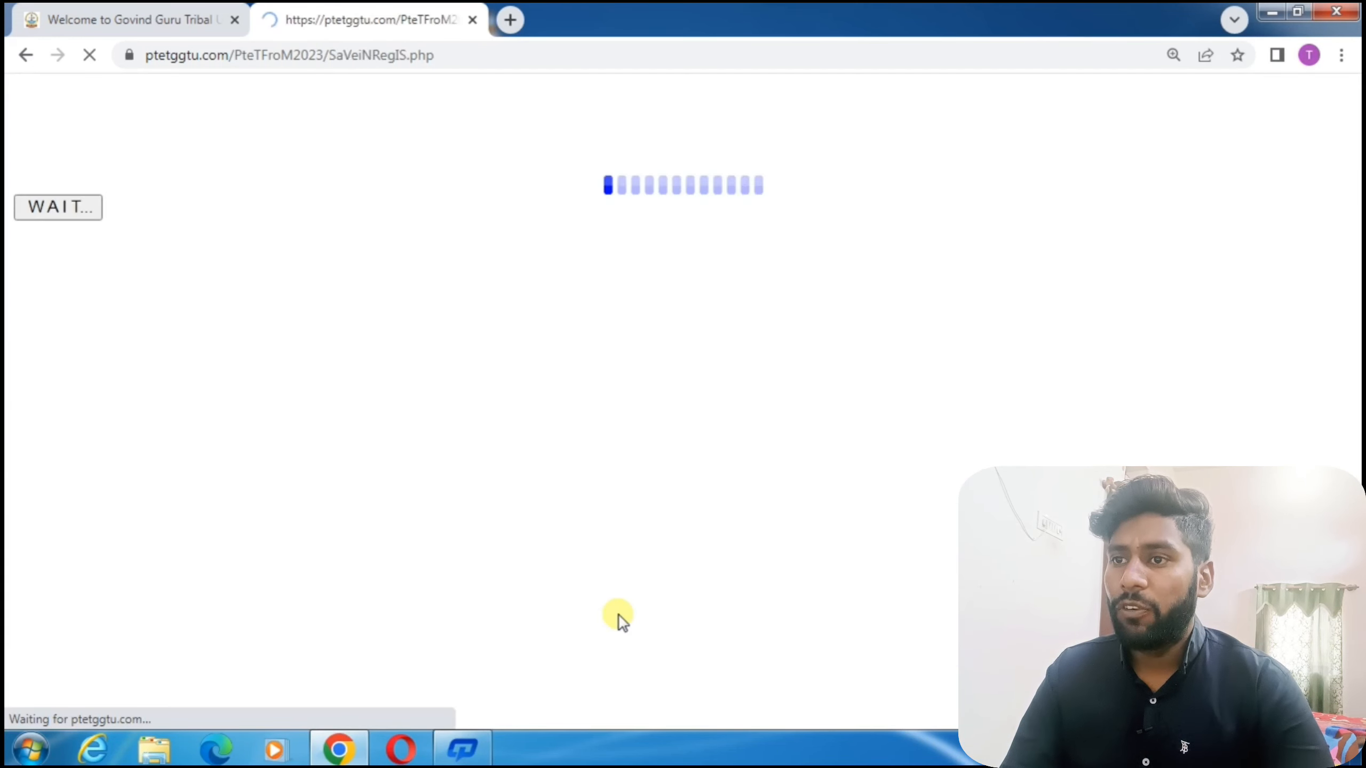
Review the Payment Invoice, highlighting the 500 total fee, Post Graduation Level heading and challan number.
scroll(621, 601, down, 5)
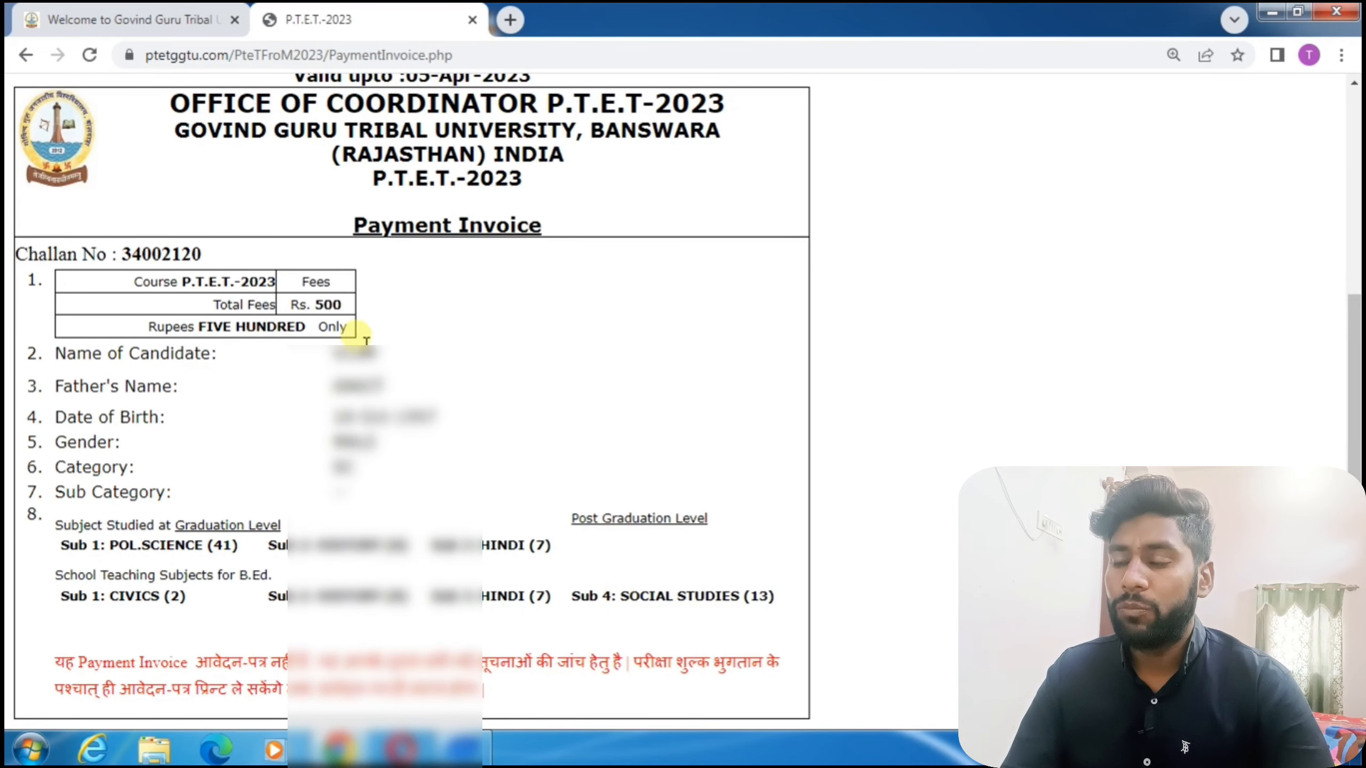
drag(316, 305, 376, 323)
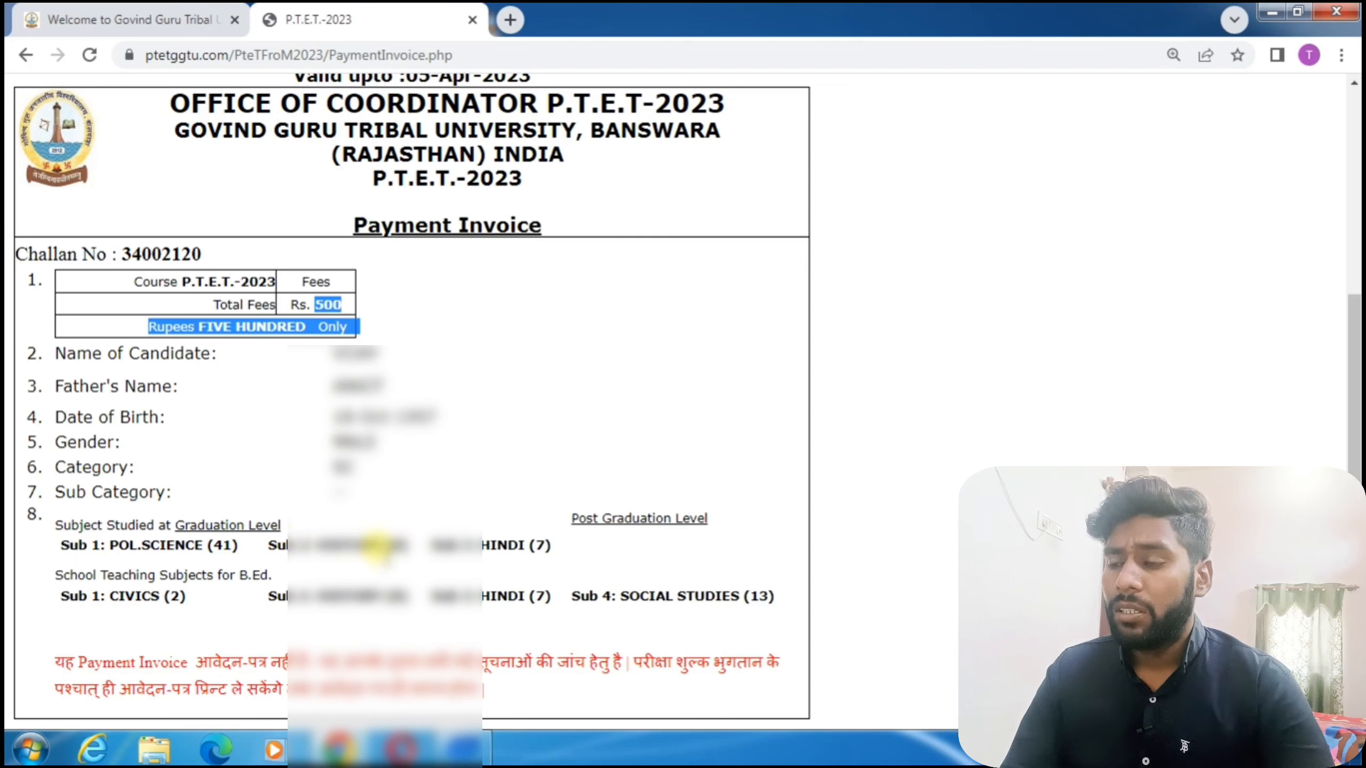
drag(612, 518, 710, 518)
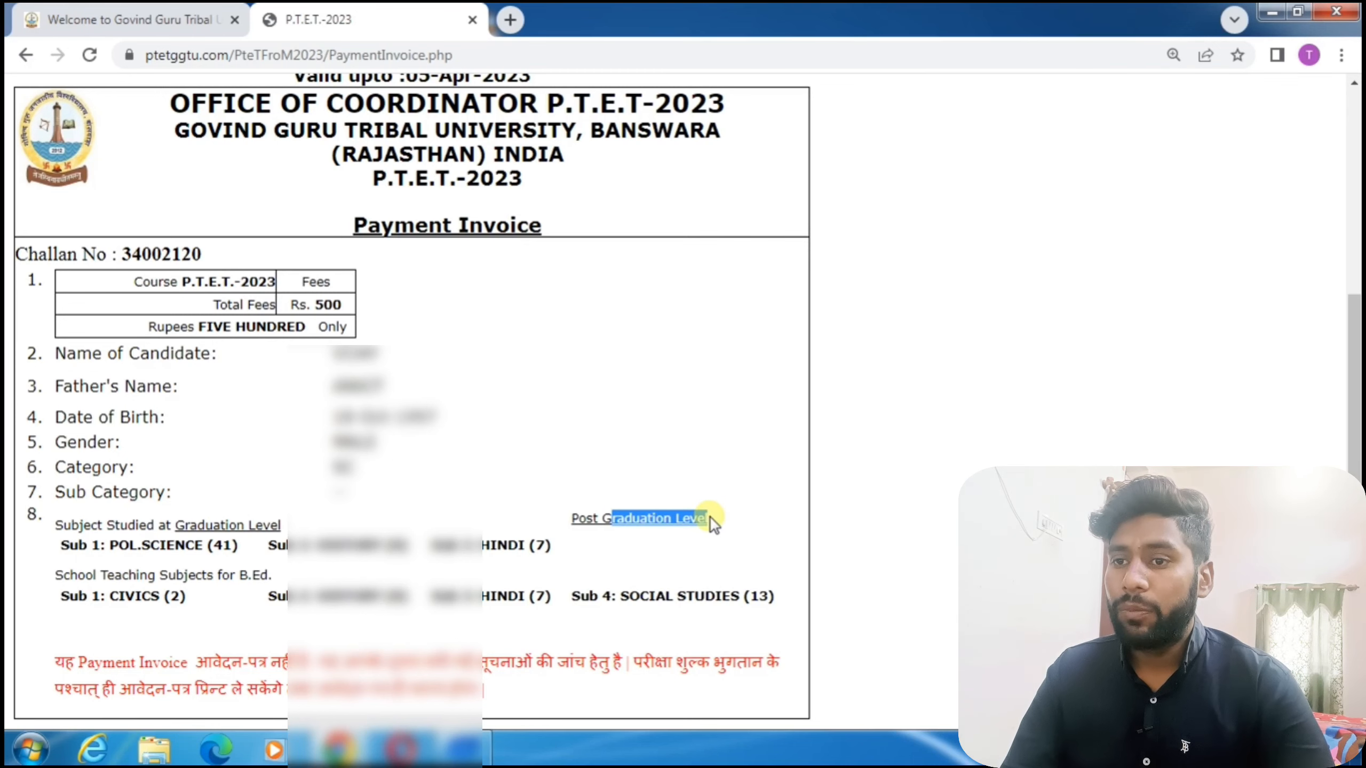
scroll(708, 510, up, 4)
scroll(708, 511, down, 4)
scroll(709, 511, up, 4)
scroll(709, 510, down, 4)
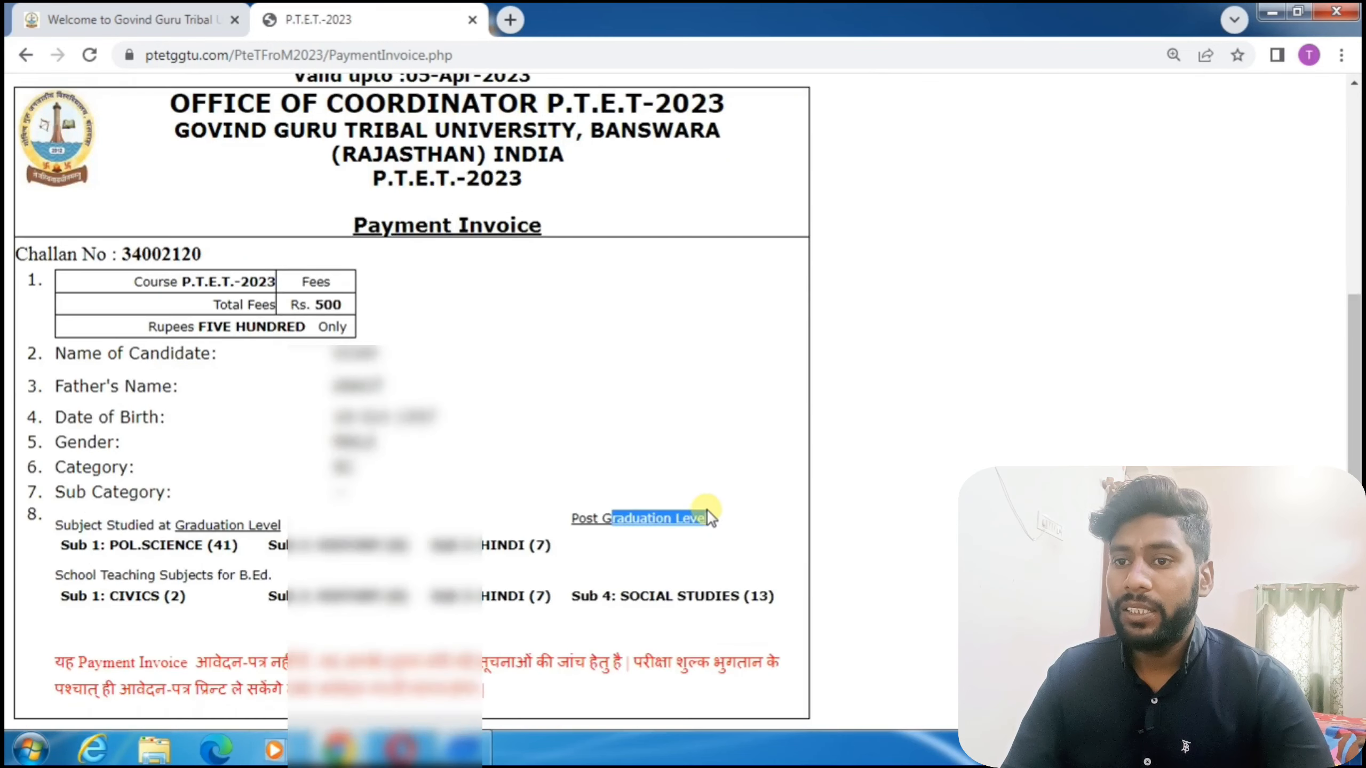
scroll(707, 510, up, 4)
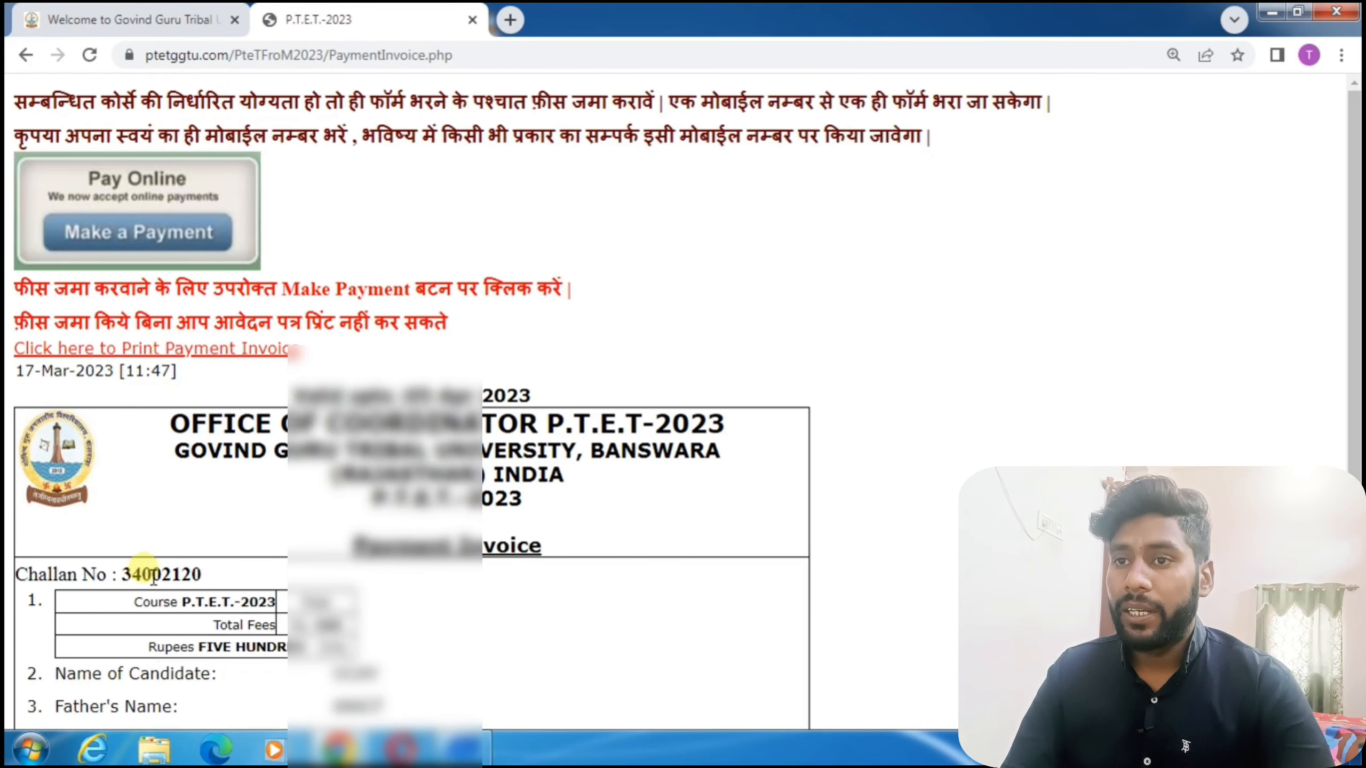
double_click(134, 583)
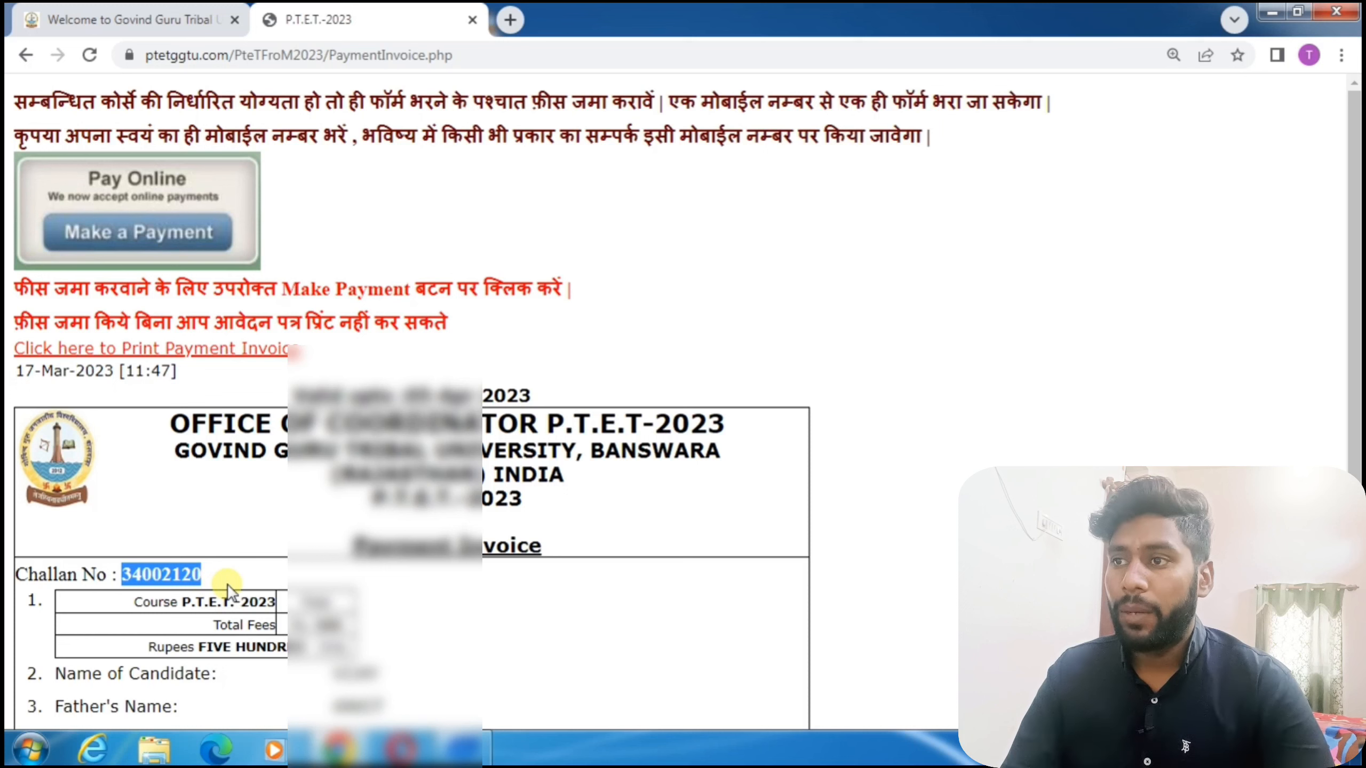
Save the Payment Invoice as a PDF, then start paying the exam fee online.
click(266, 349)
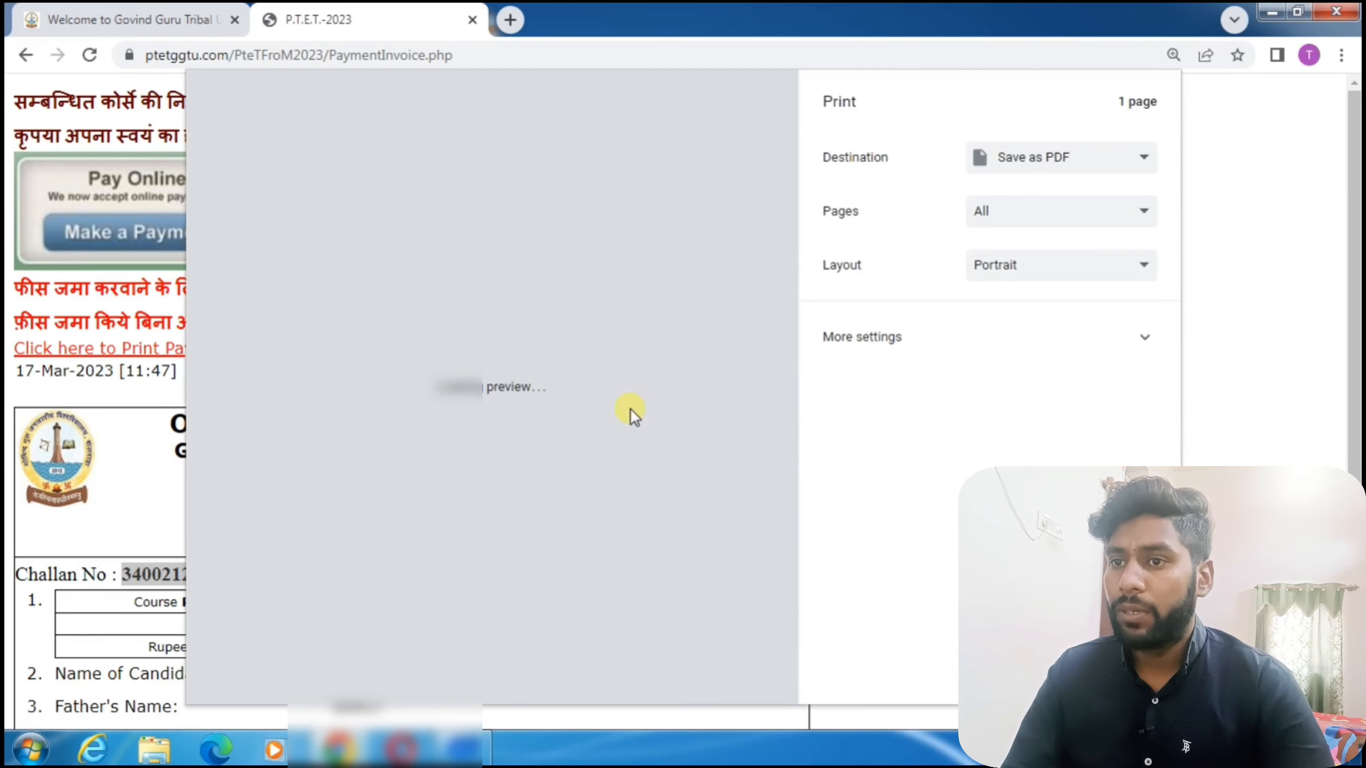
key(Return)
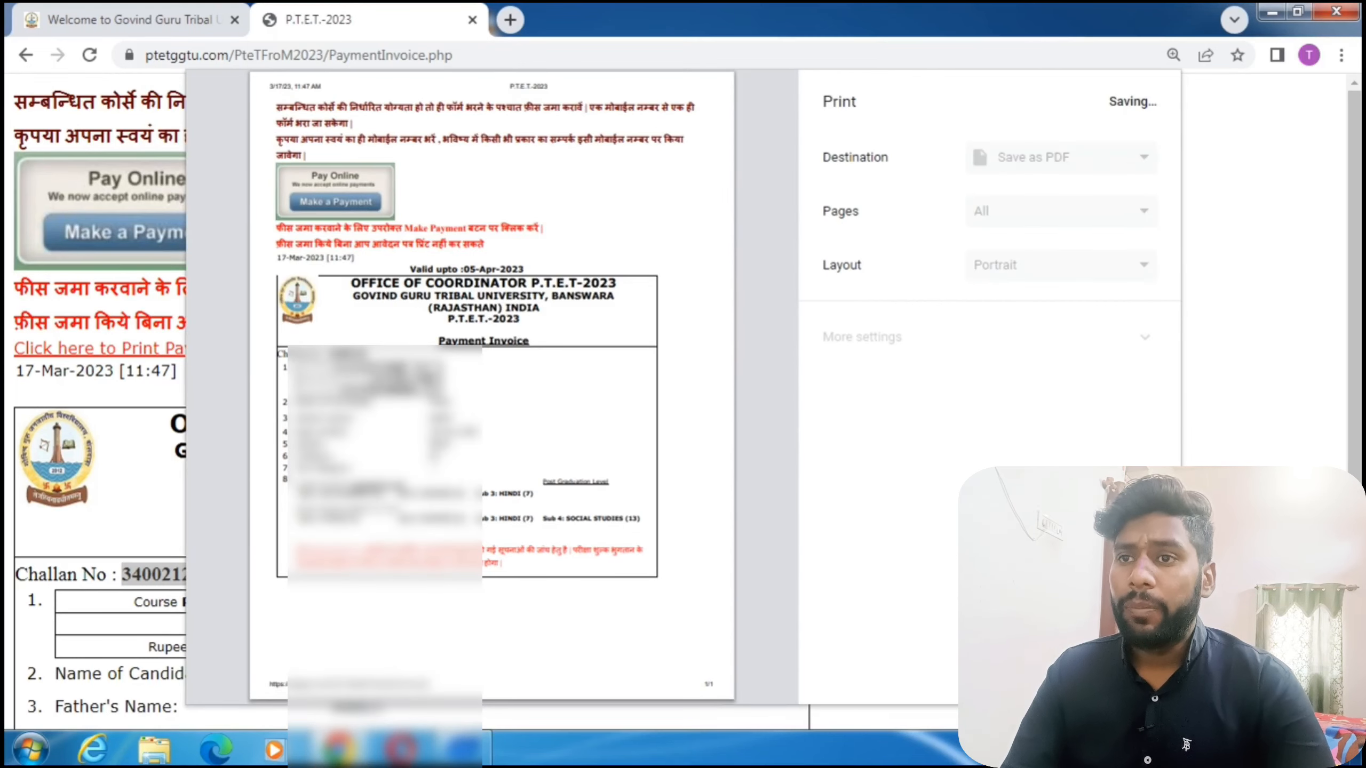
click(592, 450)
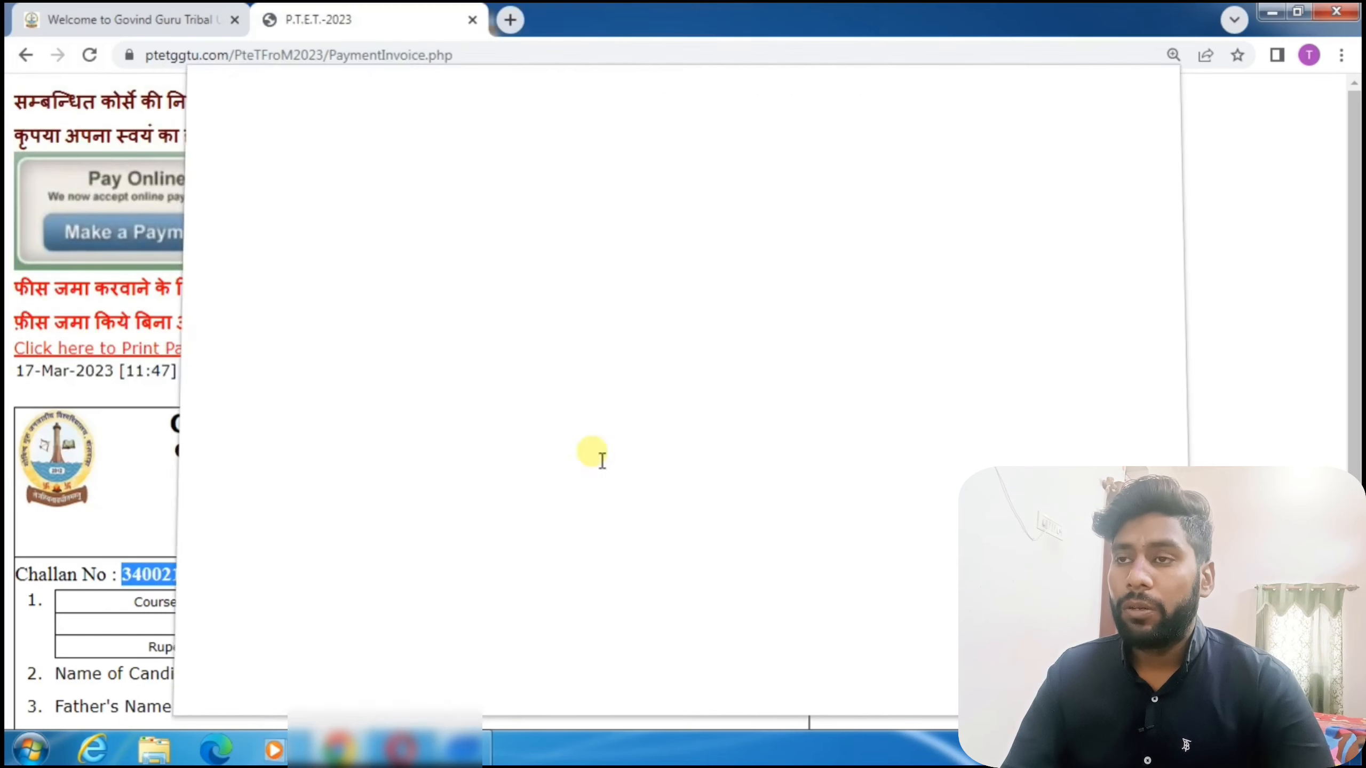
click(166, 234)
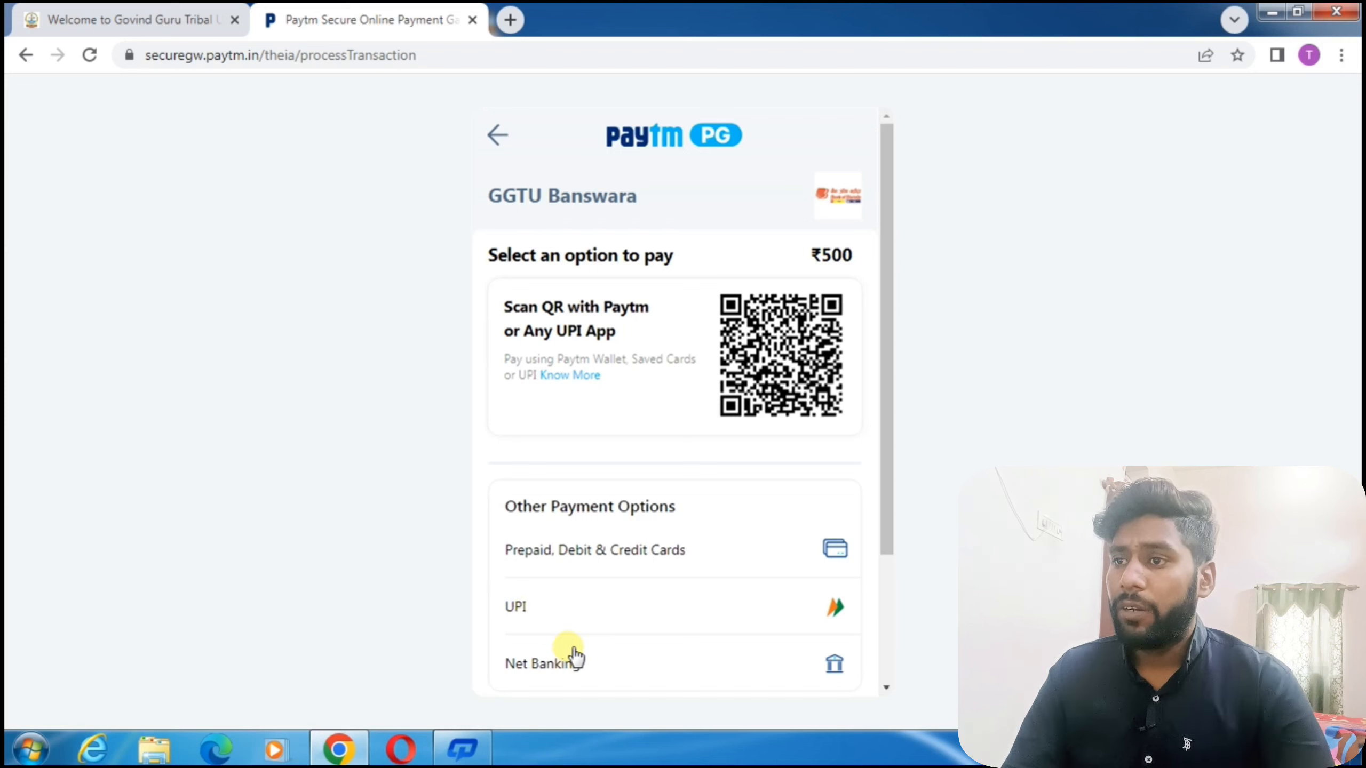
Choose Prepaid, Debit & Credit Cards to pay the ₹500 fee on Paytm.
click(640, 555)
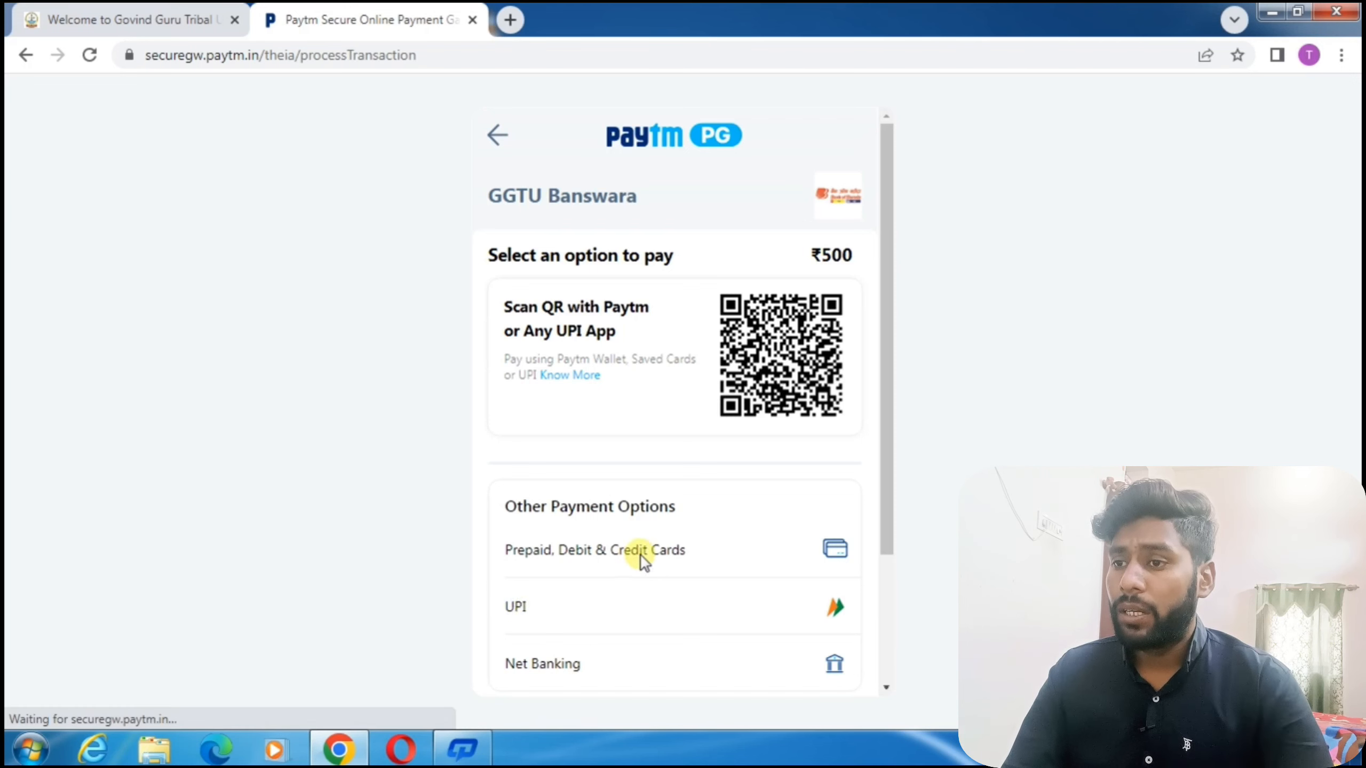